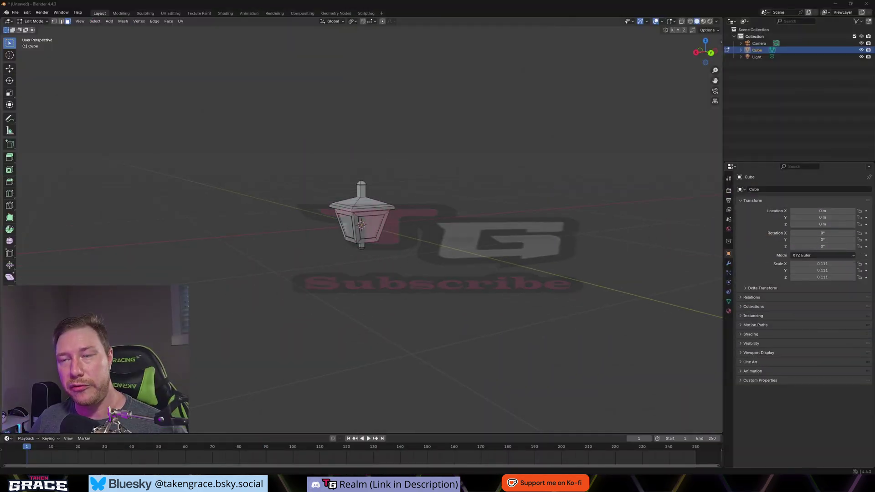
# Turn on the Face Orientation viewport overlay for the lantern.
pyautogui.scroll(6, 366, 211)
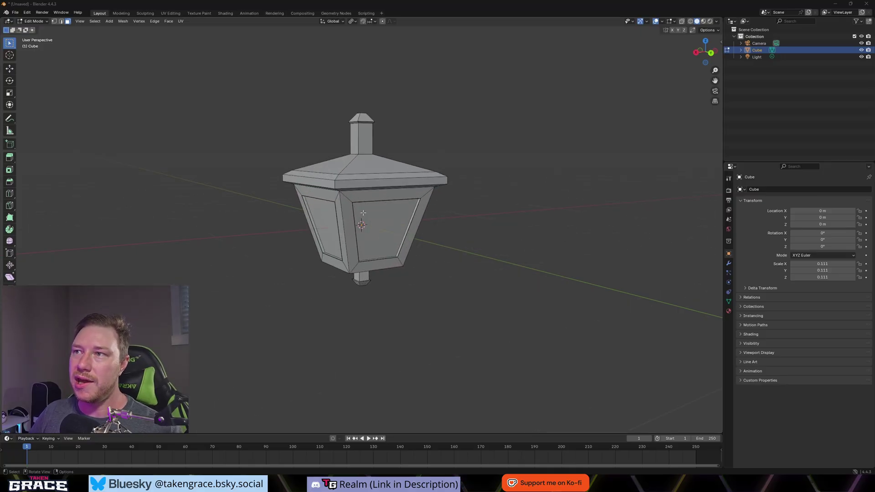
pyautogui.moveTo(242, 299); pyautogui.dragTo(345, 306, button='middle')
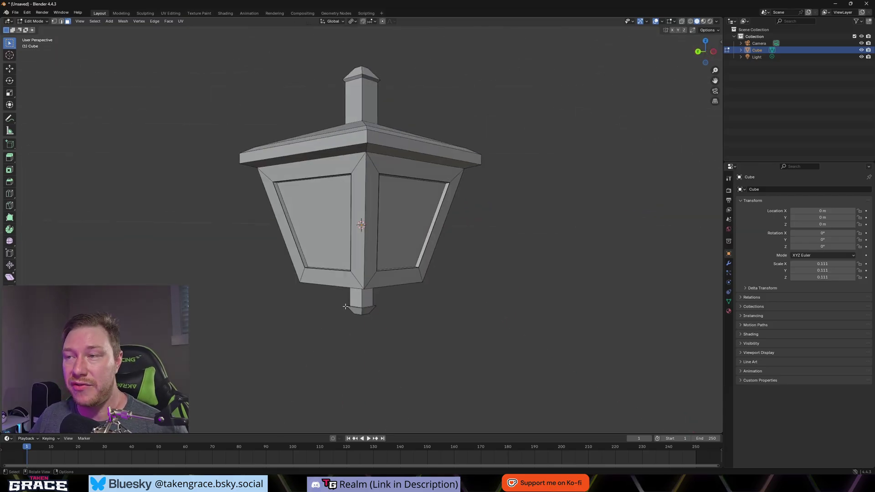
pyautogui.moveTo(396, 307)
pyautogui.mouseDown(button='middle')
pyautogui.moveTo(410, 312)
pyautogui.moveTo(387, 311)
pyautogui.mouseUp(button='middle')
pyautogui.scroll(-2, 400, 316)
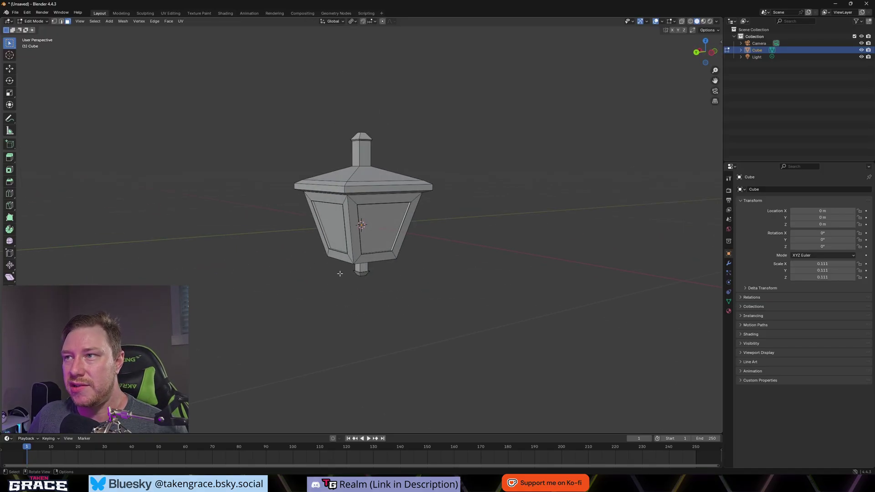
pyautogui.moveTo(337, 272); pyautogui.dragTo(433, 314, button='middle')
pyautogui.scroll(3, 335, 270)
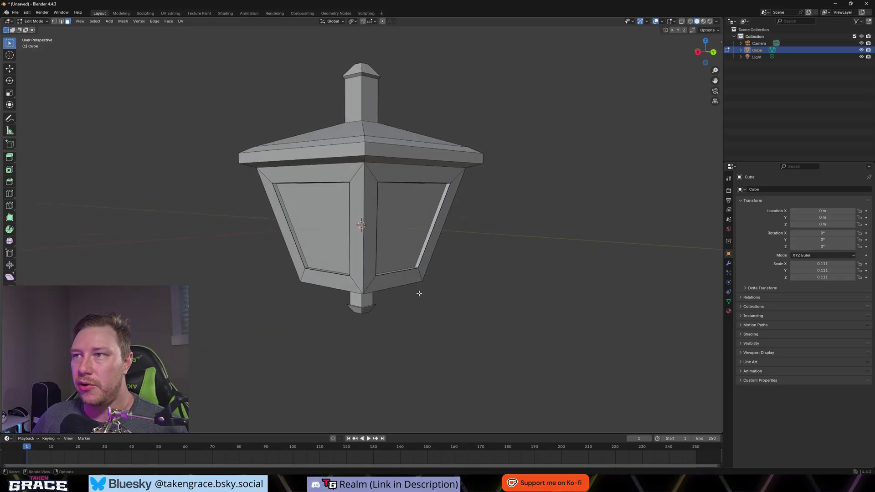
pyautogui.click(661, 21)
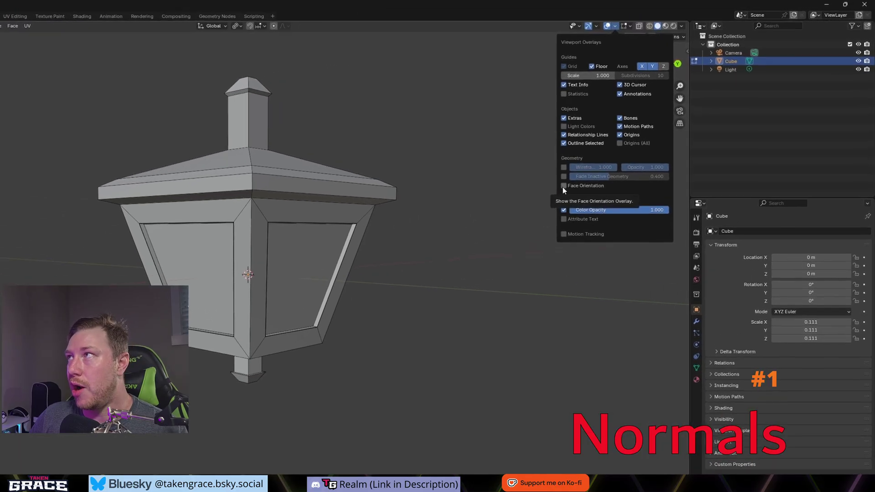
pyautogui.click(613, 26)
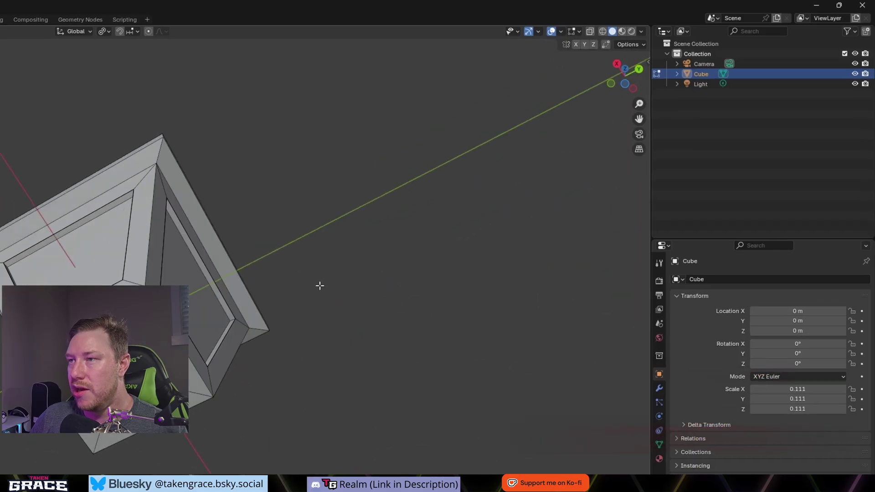
# Select the front glass face and flip its normal so it shows red.
pyautogui.moveTo(320, 286); pyautogui.dragTo(496, 392, button='middle')
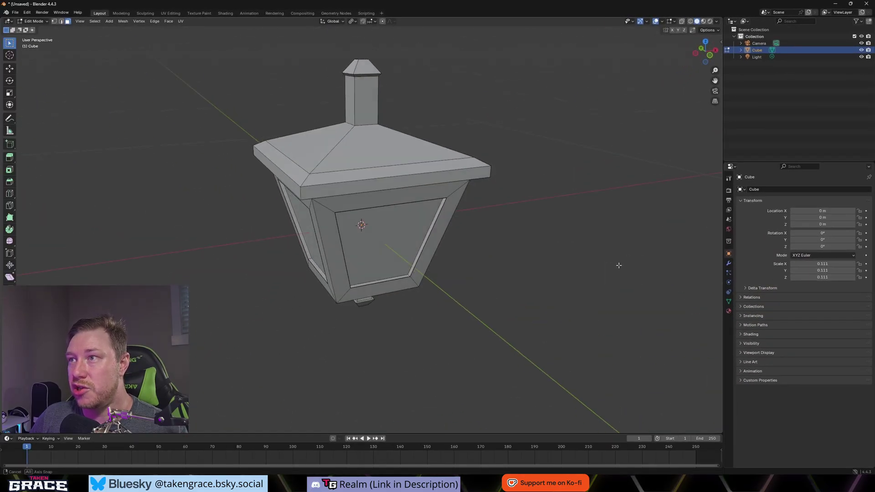
pyautogui.moveTo(618, 265); pyautogui.dragTo(587, 252, button='middle')
pyautogui.click(349, 226)
pyautogui.hotkey('alt', 'n')
pyautogui.click(348, 227)
# Orbit around the lantern to inspect the red inward-facing panel from several angles.
pyautogui.moveTo(465, 260)
pyautogui.mouseDown(button='middle')
pyautogui.moveTo(426, 260)
pyautogui.moveTo(476, 277)
pyautogui.moveTo(539, 265)
pyautogui.moveTo(437, 271)
pyautogui.moveTo(453, 273)
pyautogui.mouseUp(button='middle')
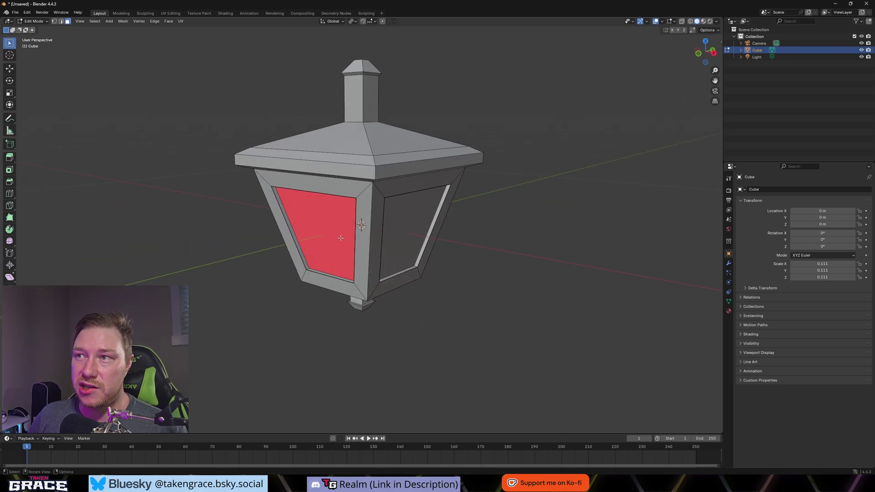
pyautogui.moveTo(364, 309); pyautogui.dragTo(407, 231, button='middle')
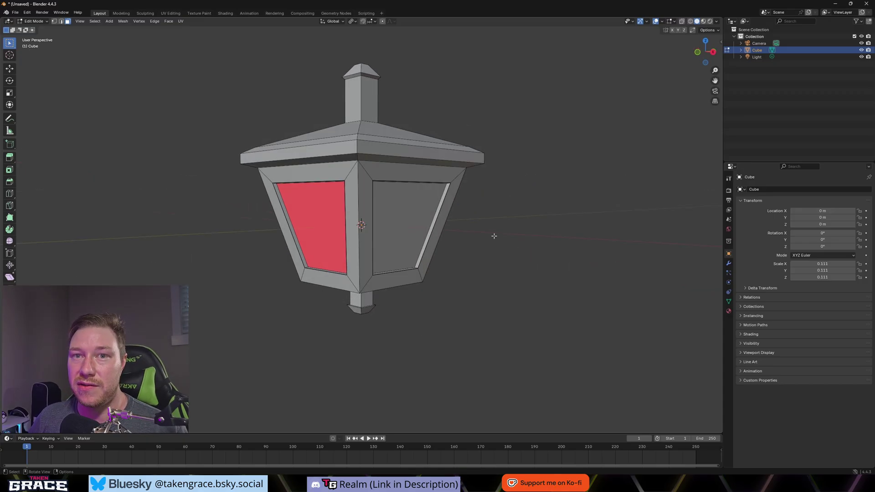
pyautogui.moveTo(494, 235); pyautogui.dragTo(436, 300, button='middle')
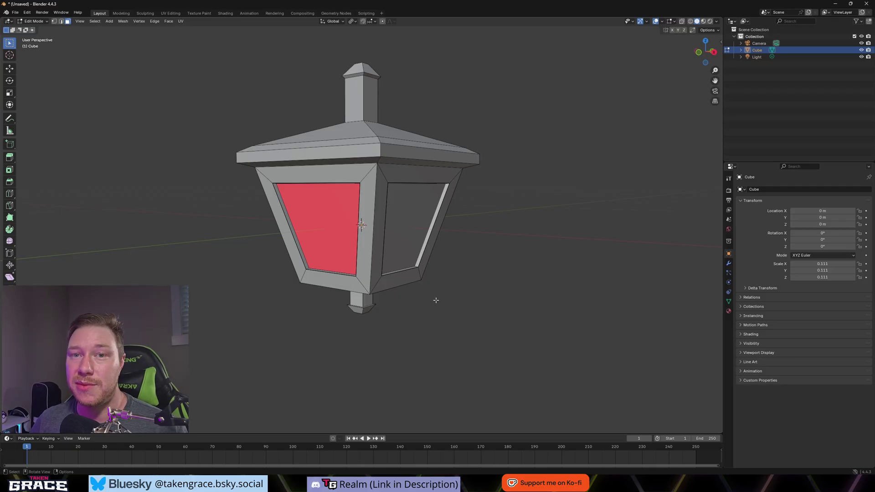
pyautogui.click(410, 224)
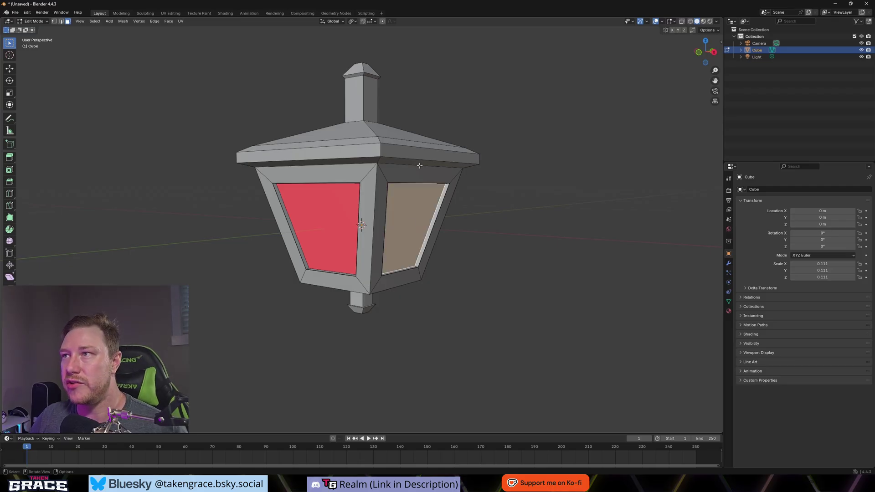
pyautogui.click(349, 358)
pyautogui.moveTo(349, 357); pyautogui.dragTo(386, 227, button='middle')
pyautogui.moveTo(487, 322); pyautogui.dragTo(421, 220, button='middle')
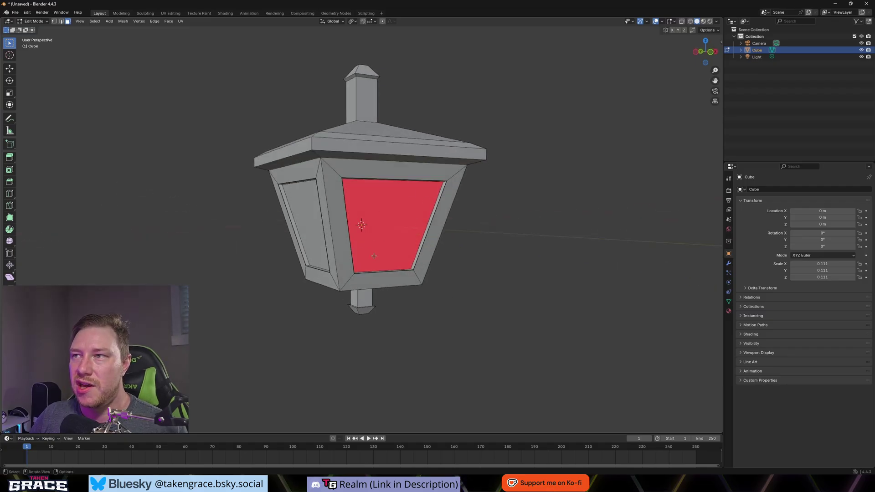
pyautogui.scroll(-5, 360, 245)
pyautogui.moveTo(333, 267); pyautogui.dragTo(293, 357, button='middle')
pyautogui.scroll(5, 410, 254)
pyautogui.scroll(-4, 374, 334)
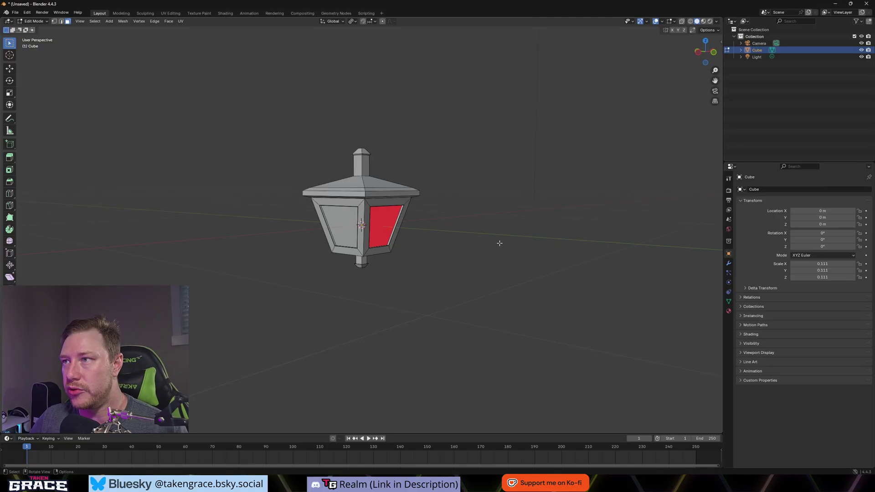
pyautogui.moveTo(494, 247); pyautogui.dragTo(482, 243, button='middle')
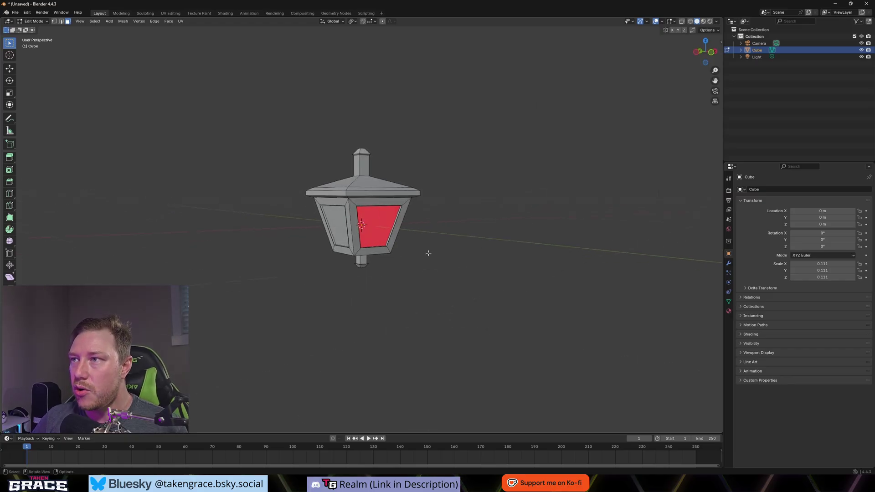
pyautogui.scroll(3, 428, 253)
pyautogui.moveTo(430, 236); pyautogui.dragTo(387, 240, button='middle')
# Flip the red front face and the upper-left face normals back outward.
pyautogui.click(386, 240)
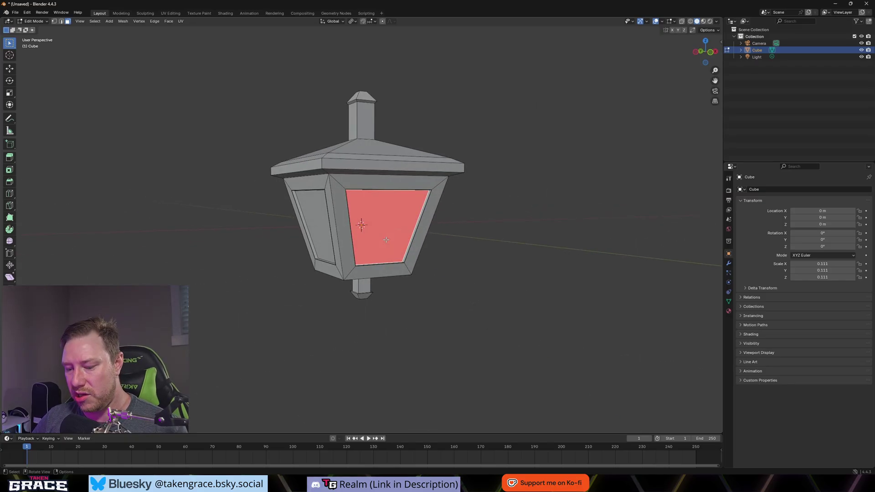
pyautogui.hotkey('alt', 'n')
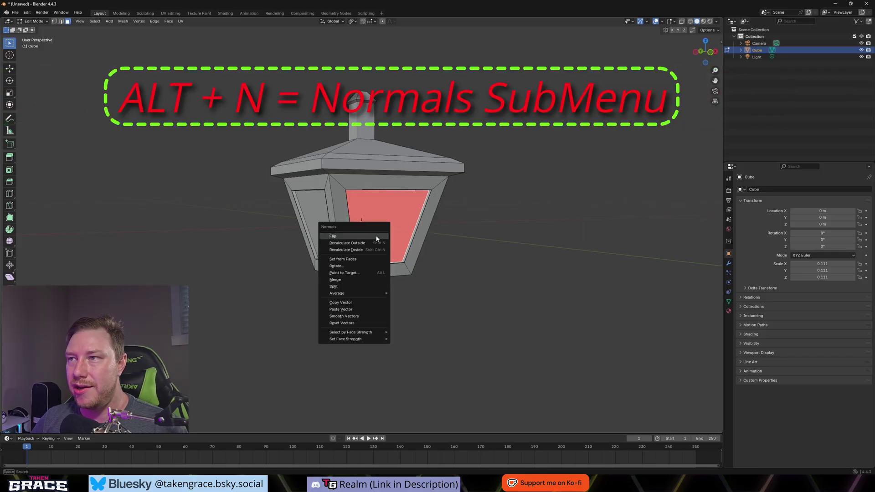
pyautogui.press('Escape')
pyautogui.hotkey('alt', 'n')
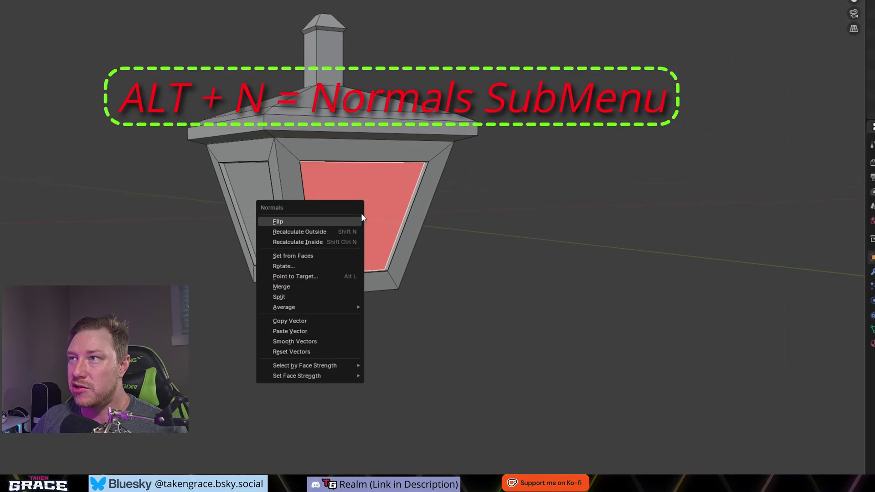
pyautogui.click(313, 219)
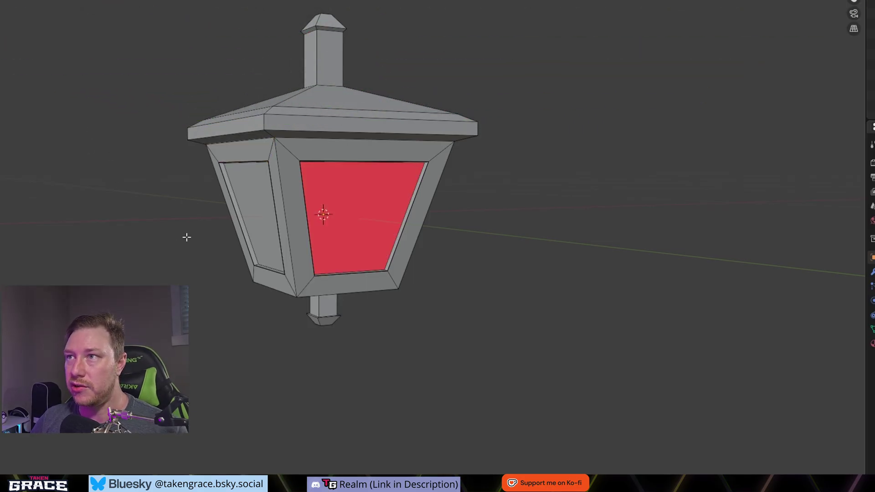
pyautogui.hotkey('alt', 'n')
pyautogui.click(348, 156)
# Select the whole lantern mesh and recalculate all normals to point outside.
pyautogui.hotkey('alt', 'a')
pyautogui.press('a')
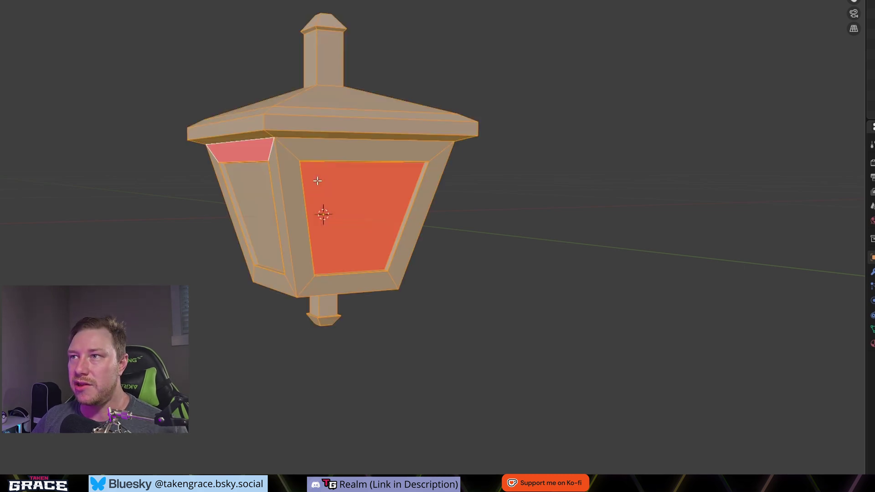
pyautogui.hotkey('alt', 'n')
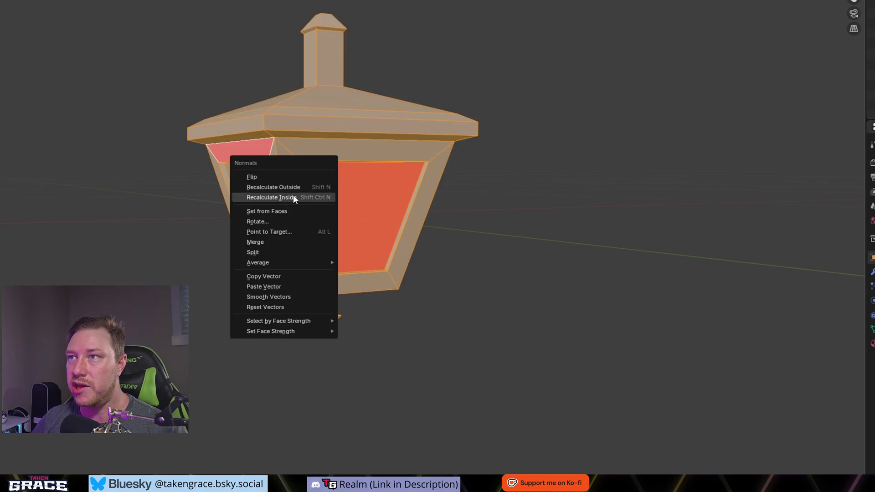
pyautogui.click(291, 188)
pyautogui.hotkey('alt', 'a')
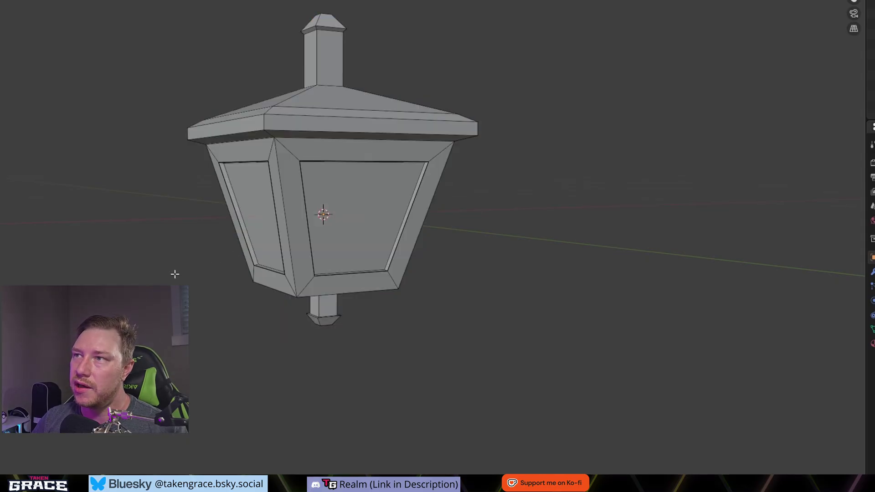
pyautogui.moveTo(219, 267); pyautogui.dragTo(439, 286, button='middle')
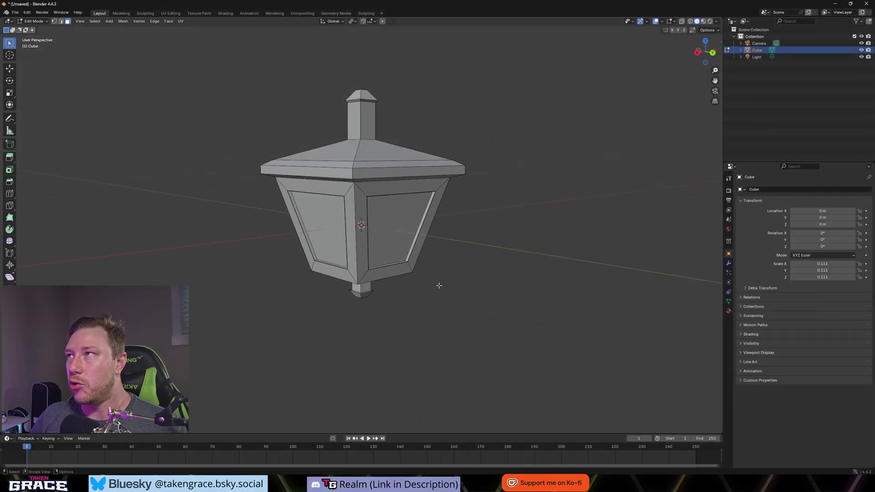
pyautogui.click(675, 22)
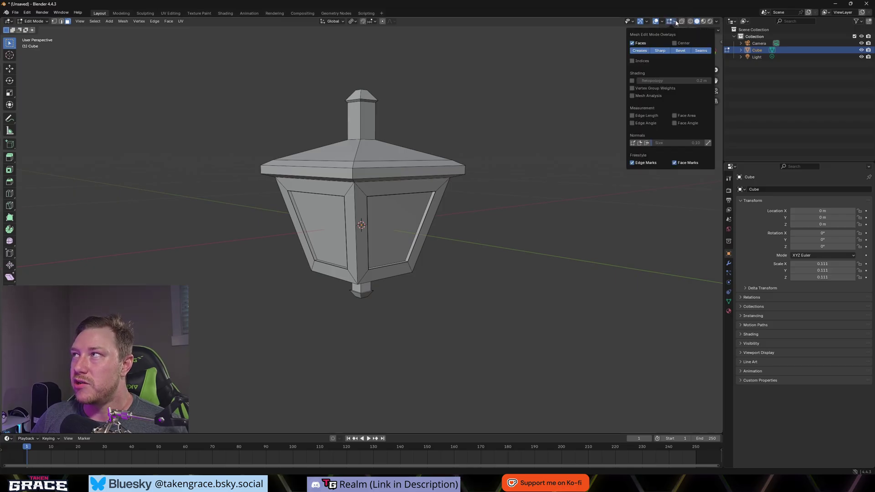
pyautogui.click(647, 143)
pyautogui.moveTo(606, 187); pyautogui.dragTo(587, 132, button='middle')
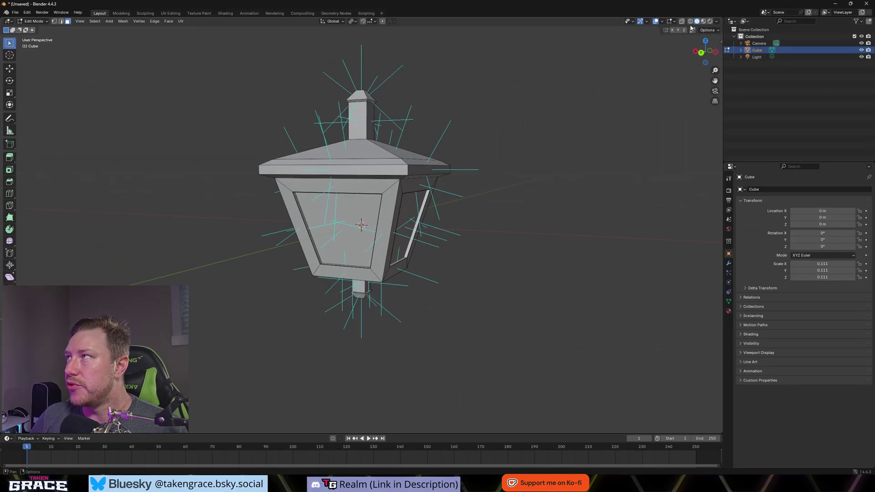
pyautogui.click(674, 21)
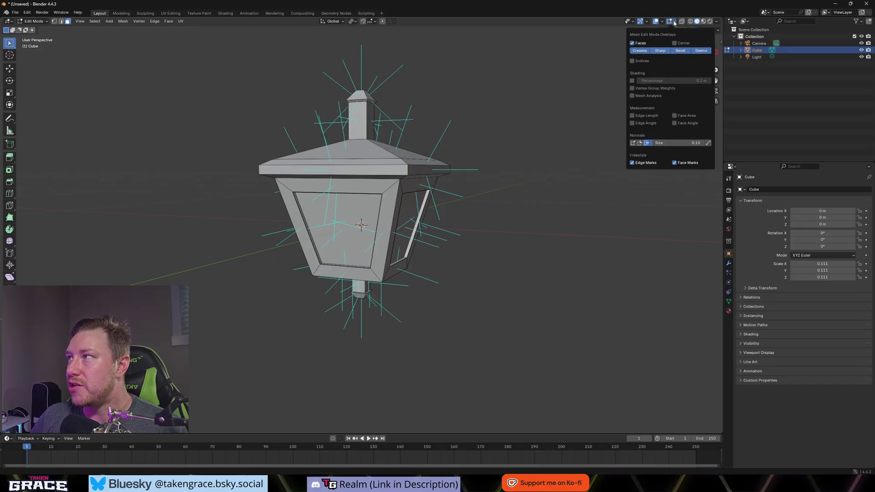
pyautogui.click(647, 144)
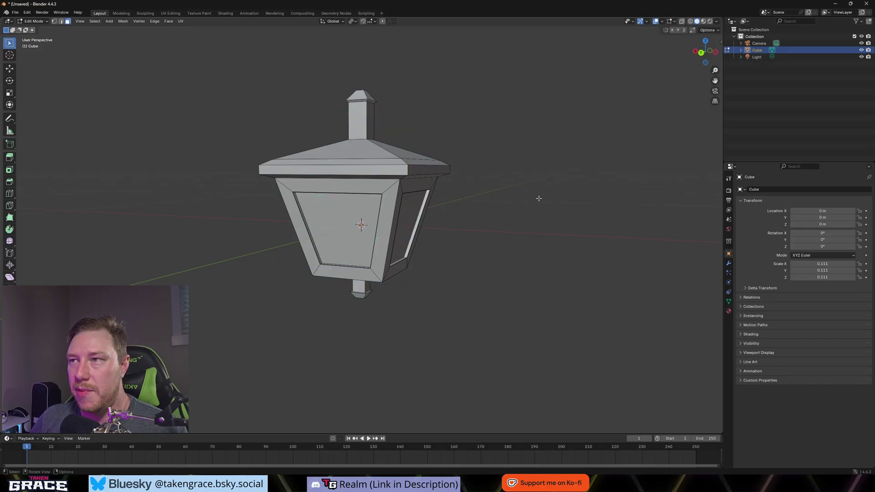
pyautogui.moveTo(497, 221); pyautogui.dragTo(478, 232, button='middle')
pyautogui.press('1')
pyautogui.scroll(-3, 476, 221)
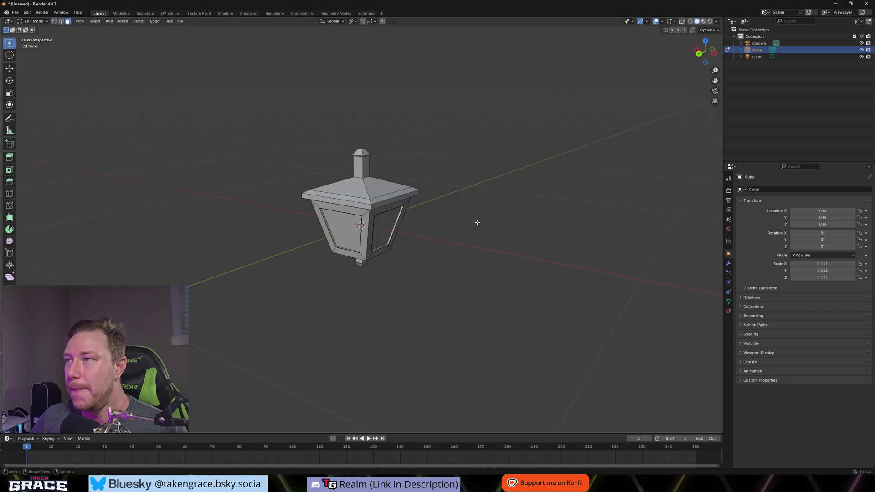
# Switch to face selection and show the lantern's empty material slot list.
pyautogui.press('3')
pyautogui.moveTo(474, 220)
pyautogui.mouseDown(button='middle')
pyautogui.moveTo(470, 209)
pyautogui.moveTo(477, 216)
pyautogui.mouseUp(button='middle')
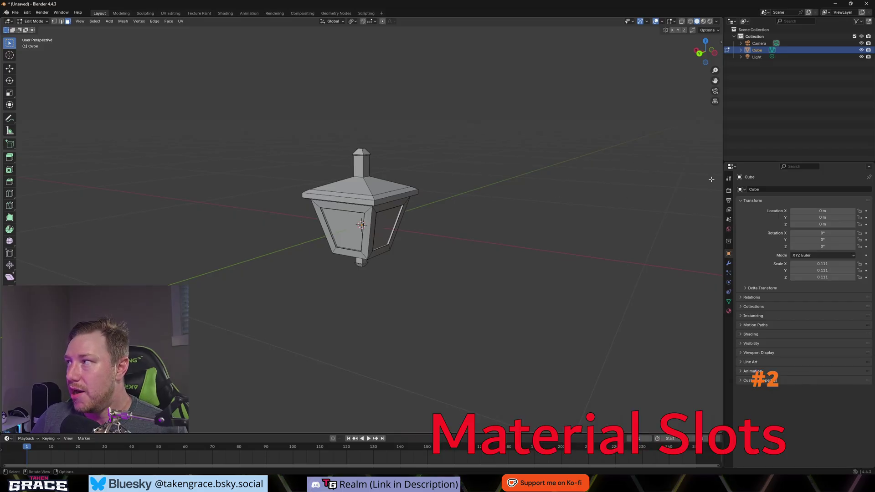
pyautogui.click(728, 310)
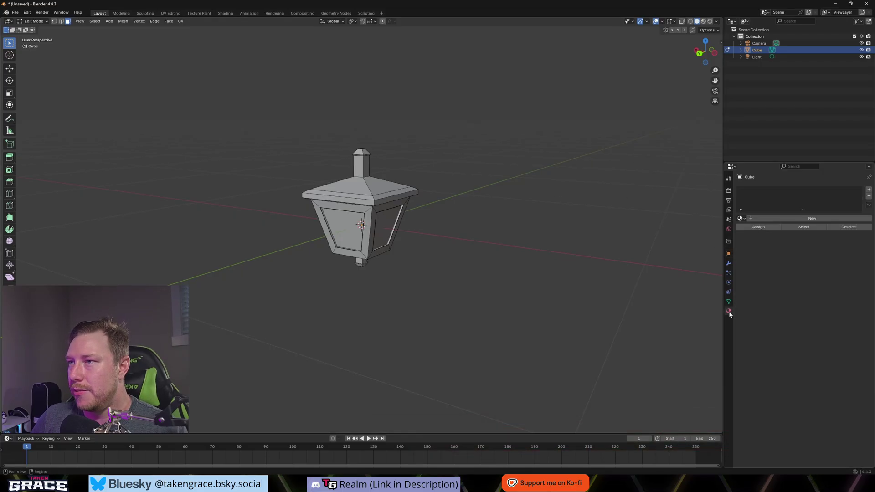
pyautogui.scroll(-2, 352, 141)
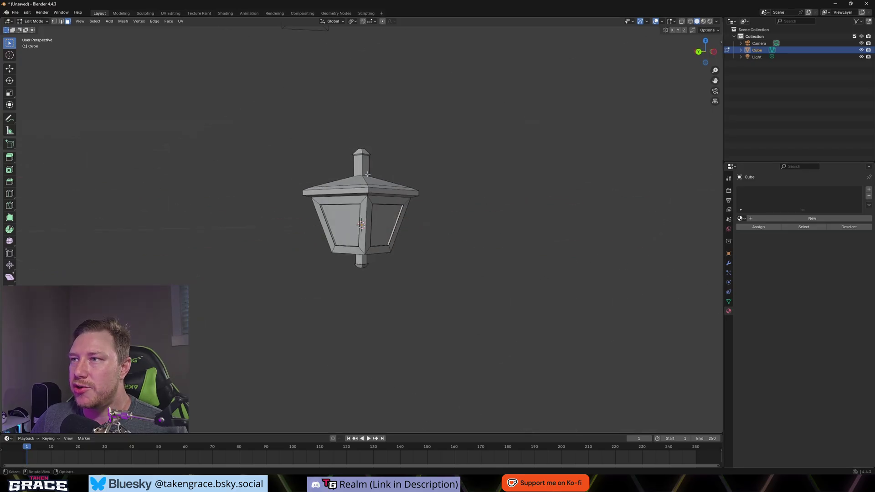
pyautogui.scroll(5, 479, 209)
pyautogui.moveTo(480, 210); pyautogui.dragTo(474, 203, button='middle')
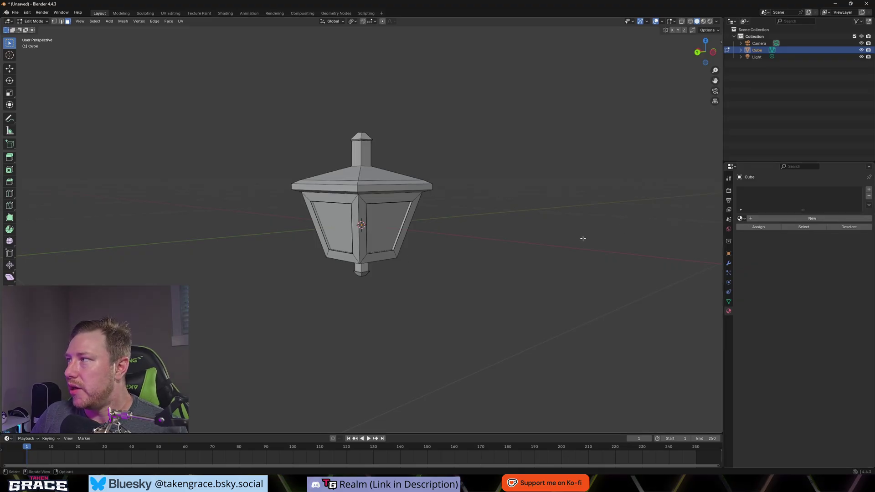
# Add a material slot with a new material named 'Metal'.
pyautogui.click(869, 190)
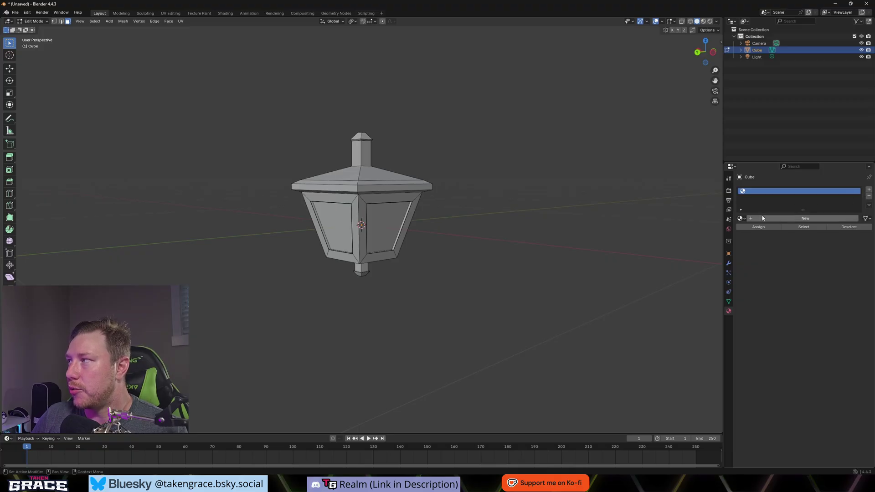
pyautogui.click(786, 218)
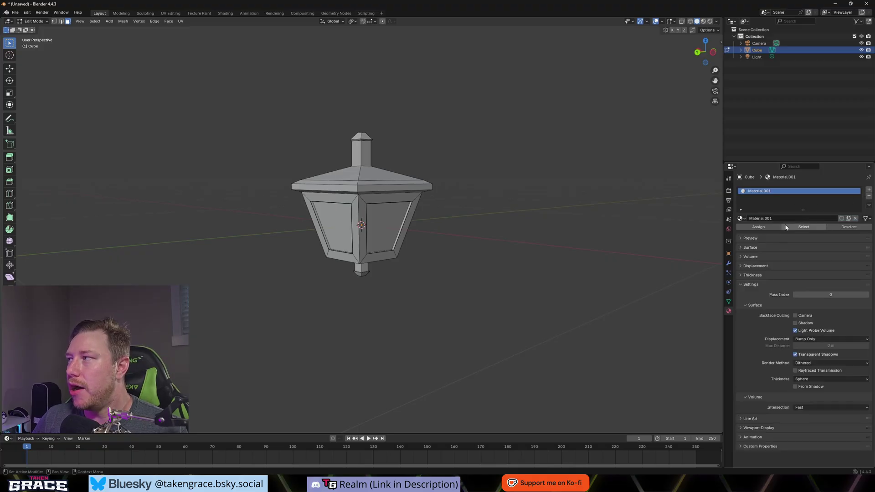
pyautogui.click(780, 218)
pyautogui.write('Me')
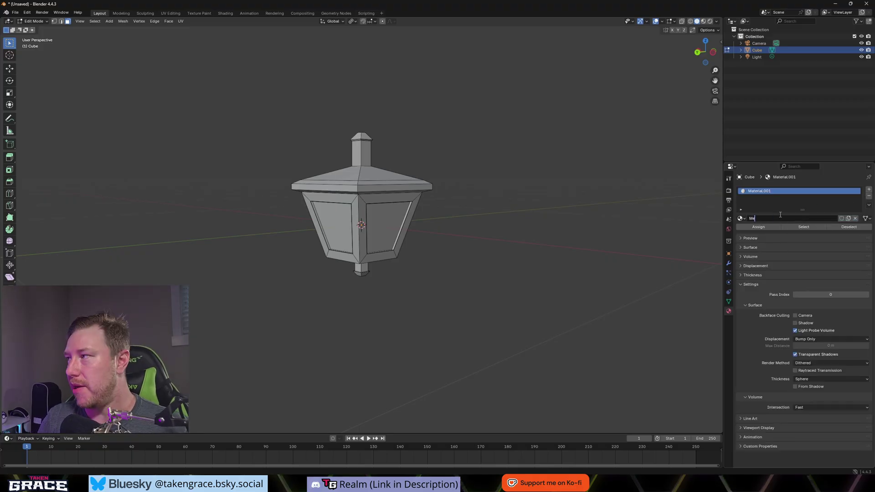
pyautogui.write('tal')
pyautogui.press('Return')
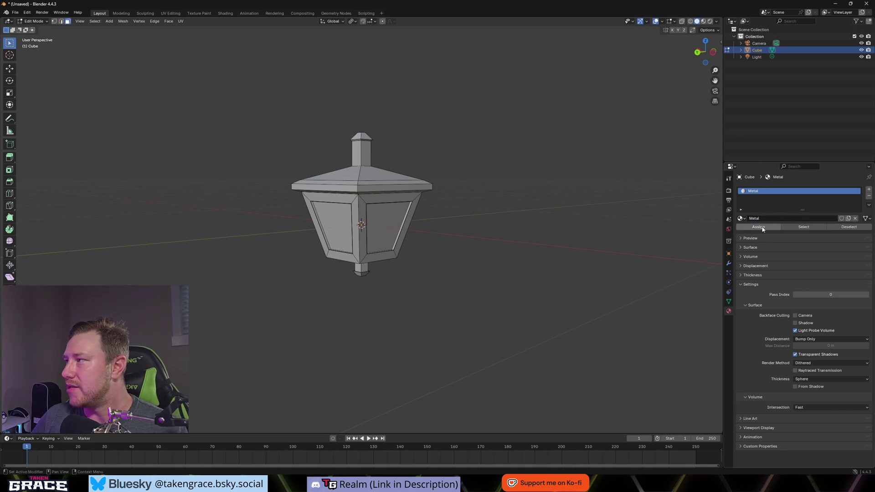
# Give Metal a dark grey base colour, metallic 0.731 and roughness 0.205.
pyautogui.click(740, 238)
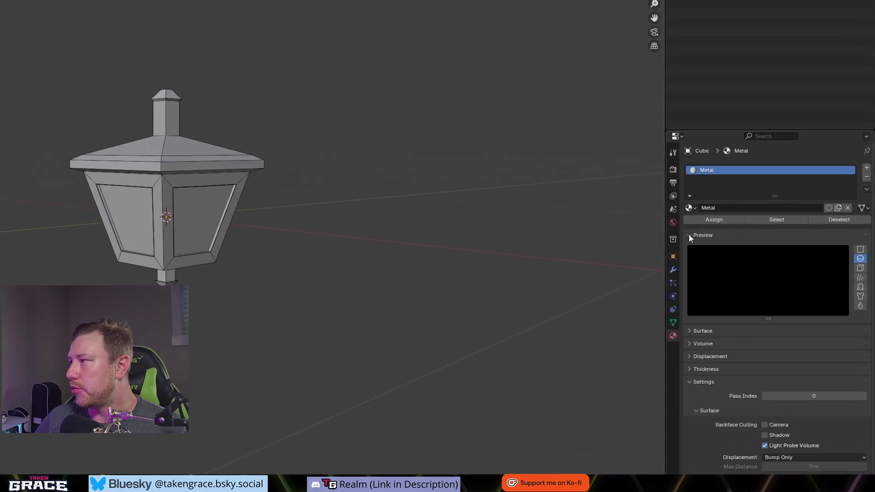
pyautogui.click(690, 236)
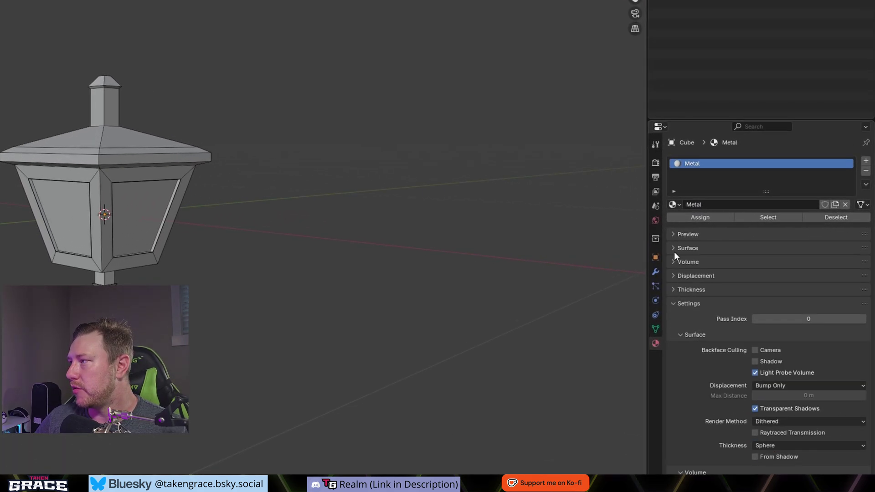
pyautogui.click(675, 248)
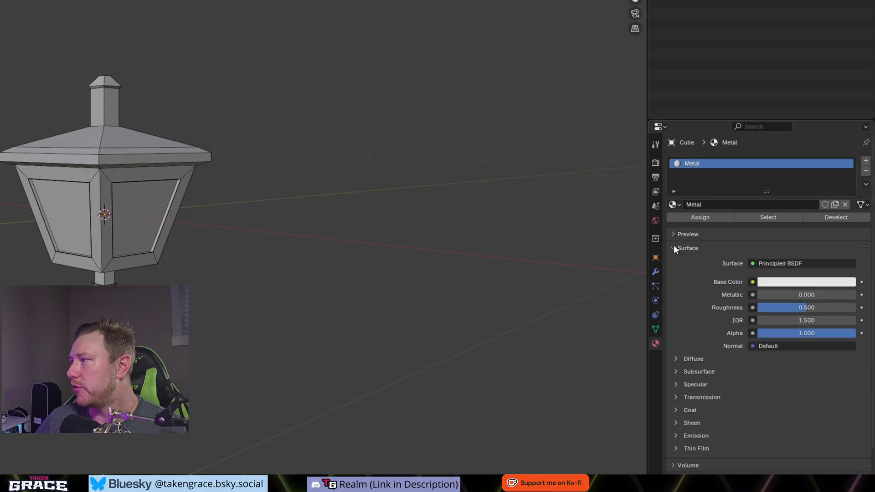
pyautogui.click(783, 284)
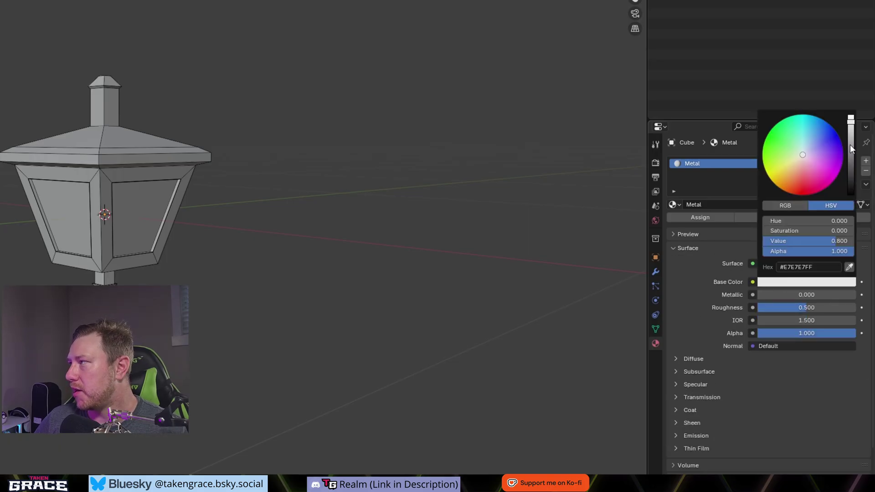
pyautogui.moveTo(849, 144); pyautogui.dragTo(850, 159)
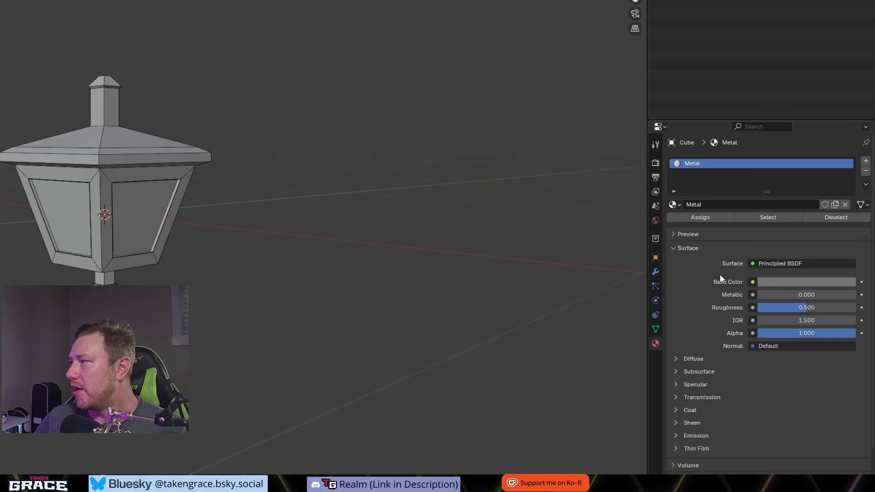
pyautogui.moveTo(775, 295); pyautogui.dragTo(813, 308)
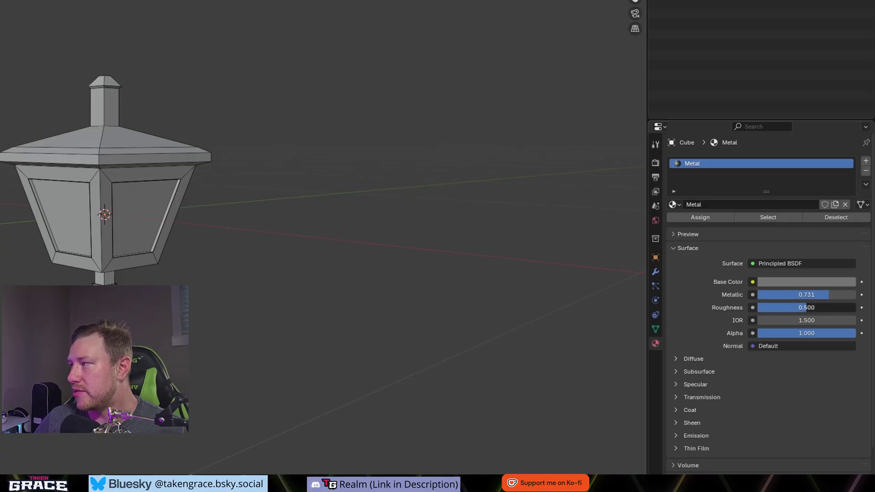
pyautogui.moveTo(812, 309); pyautogui.dragTo(777, 308)
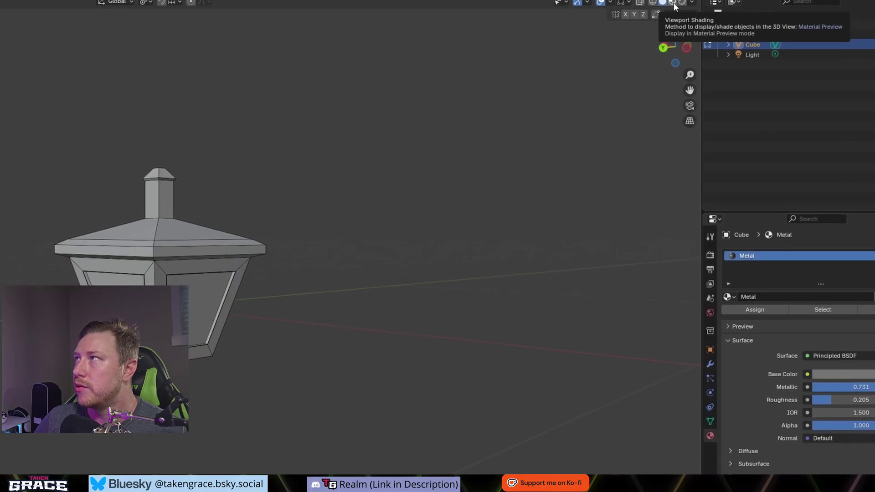
# Orbit around the lamp to inspect the Metal shading, ending on an angled roof view.
pyautogui.moveTo(705, 89)
pyautogui.mouseDown(button='middle')
pyautogui.moveTo(482, 249)
pyautogui.moveTo(406, 258)
pyautogui.mouseUp(button='middle')
pyautogui.moveTo(477, 219); pyautogui.dragTo(27, 328, button='middle')
pyautogui.moveTo(62, 238); pyautogui.dragTo(355, 210, button='middle')
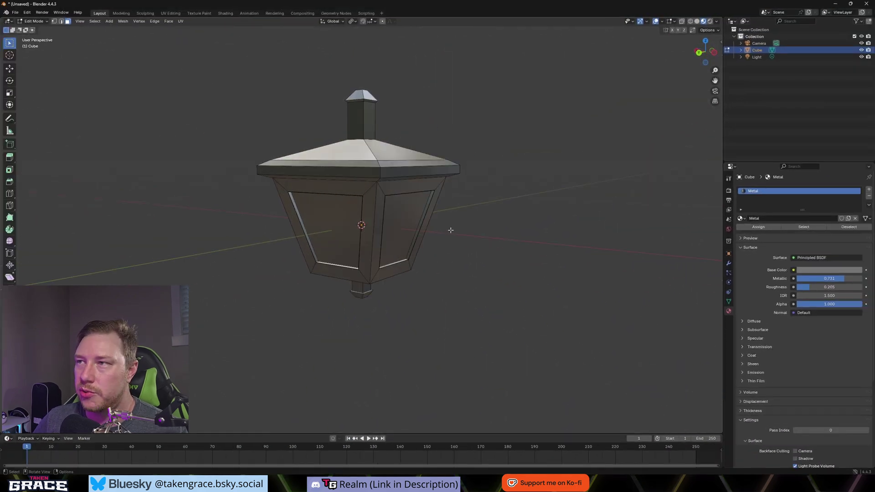
pyautogui.moveTo(460, 231); pyautogui.dragTo(485, 244, button='middle')
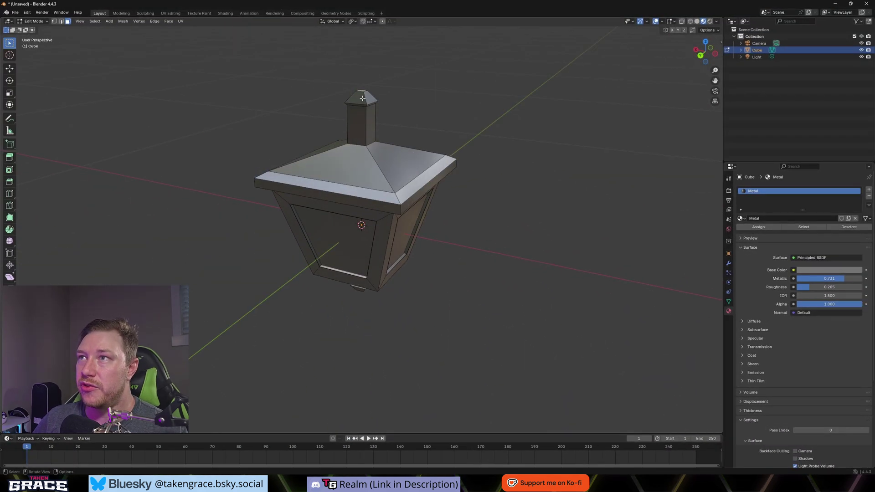
pyautogui.moveTo(410, 113); pyautogui.dragTo(561, 179, button='middle')
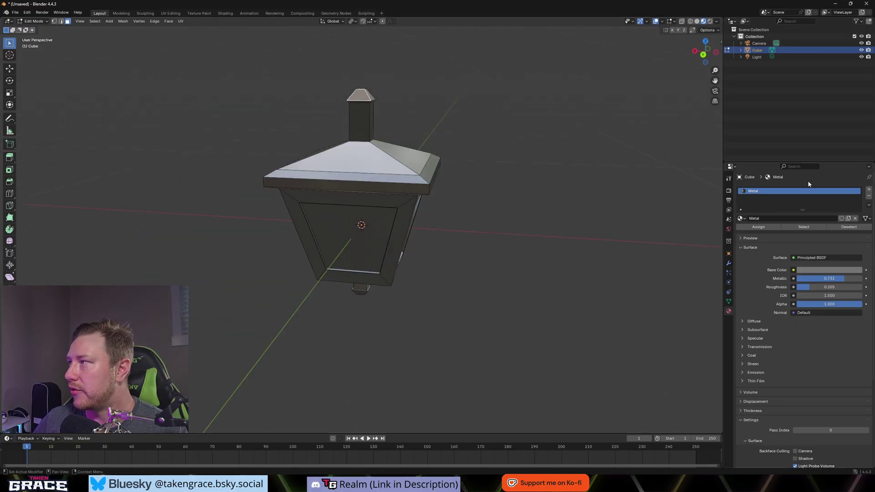
# Add a second material slot with a new material named Bronze.
pyautogui.click(868, 192)
pyautogui.click(760, 234)
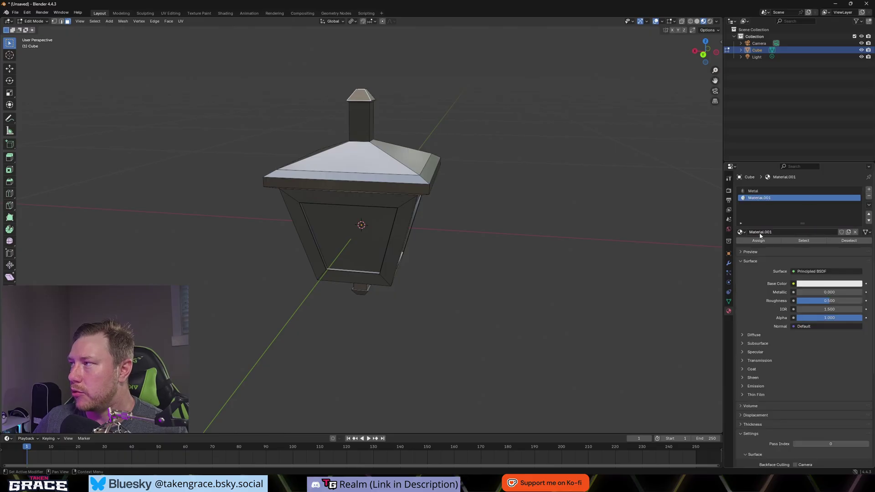
pyautogui.write('Broz')
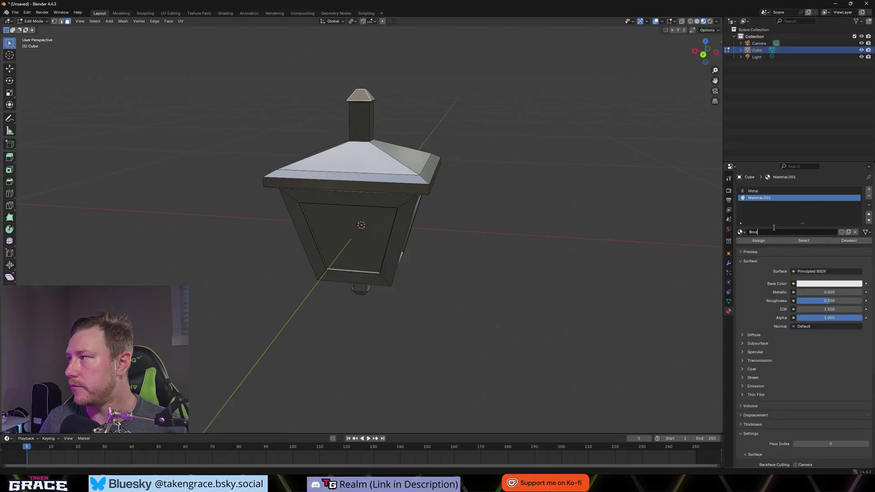
pyautogui.press('Return')
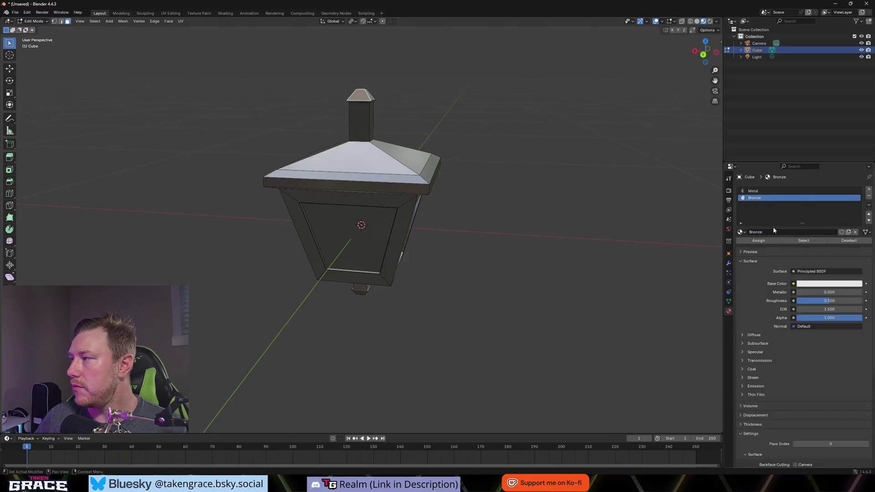
# Give Bronze a dark orange-brown base colour and metallic 0.731.
pyautogui.click(805, 283)
pyautogui.click(810, 213)
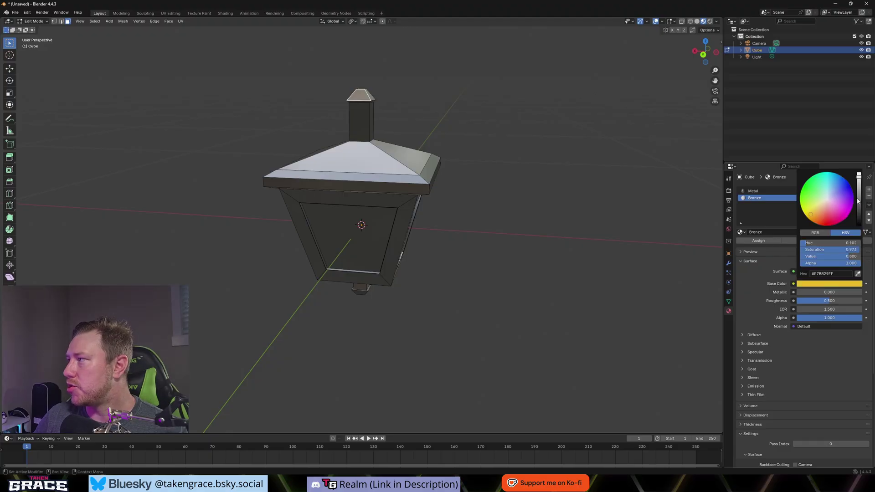
pyautogui.moveTo(858, 199)
pyautogui.mouseDown()
pyautogui.moveTo(858, 214)
pyautogui.moveTo(858, 195)
pyautogui.mouseUp()
pyautogui.click(812, 218)
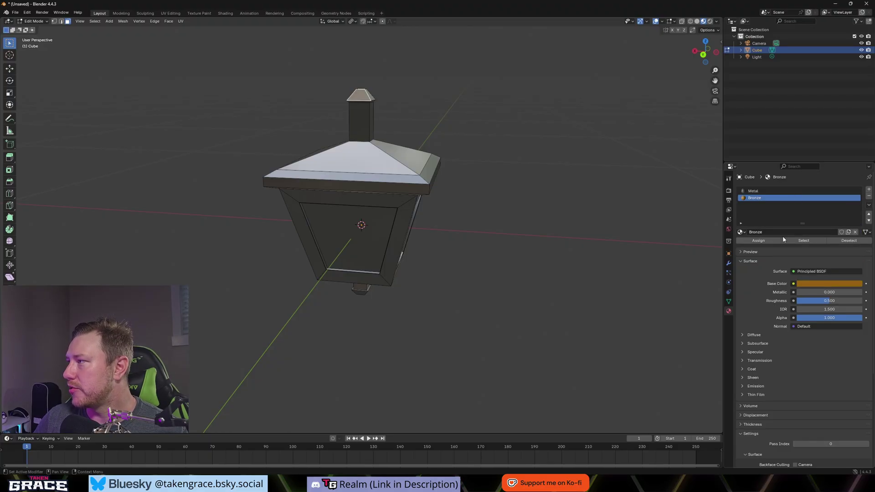
pyautogui.moveTo(815, 292)
pyautogui.mouseDown()
pyautogui.moveTo(863, 292)
pyautogui.moveTo(819, 300)
pyautogui.mouseUp()
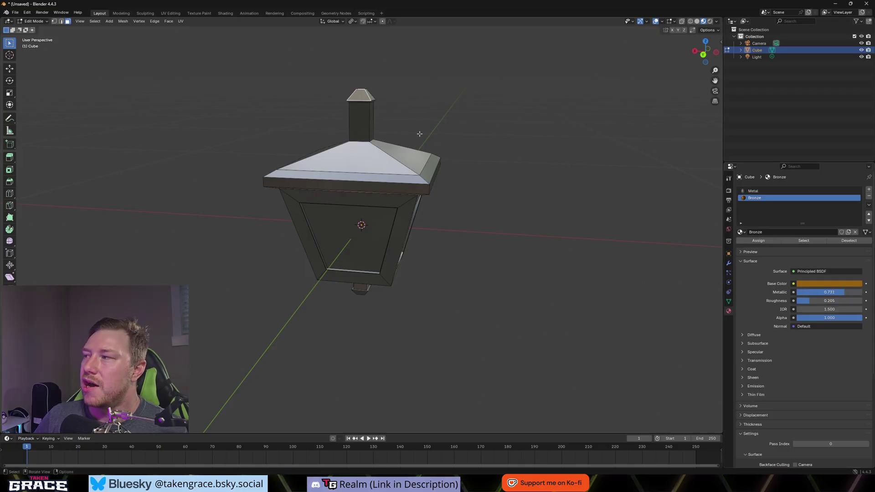
# Select the cap top, the finial's faces and the stem's bottom face.
pyautogui.moveTo(582, 230); pyautogui.dragTo(354, 177, button='middle')
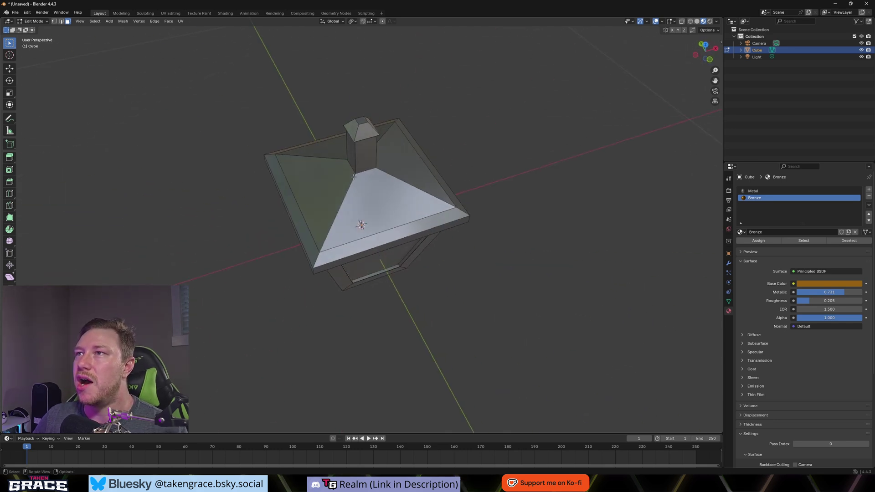
pyautogui.click(377, 129)
pyautogui.moveTo(376, 129); pyautogui.dragTo(430, 116, button='middle')
pyautogui.keyDown('shift'); pyautogui.click(386, 121); pyautogui.keyUp('shift')
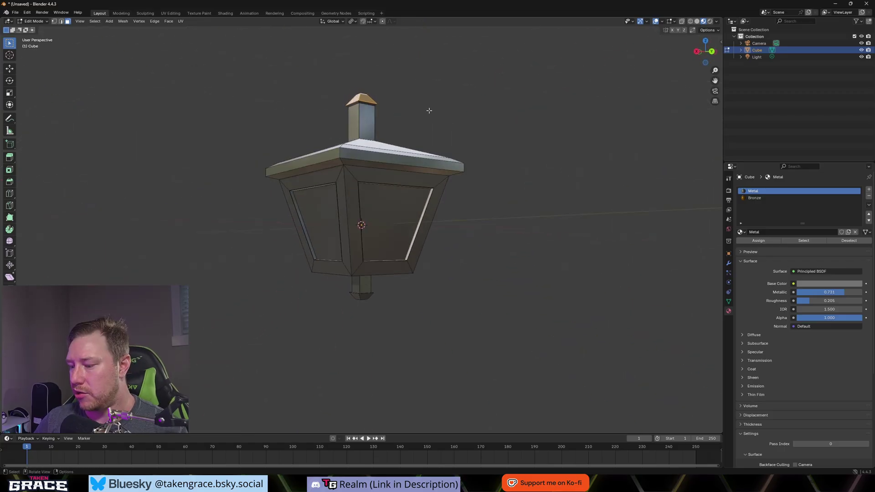
pyautogui.press('ctrl+KP_Add')
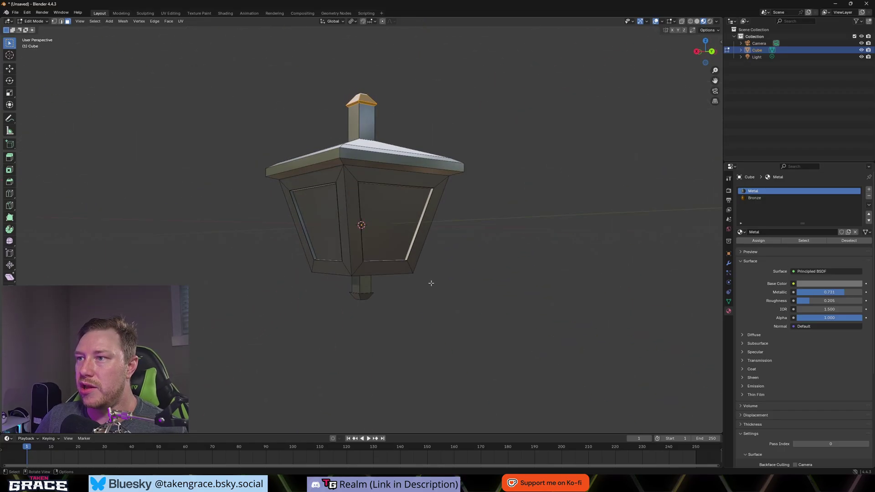
pyautogui.moveTo(423, 285); pyautogui.dragTo(420, 239, button='middle')
pyautogui.keyDown('shift'); pyautogui.click(362, 278); pyautogui.keyUp('shift')
pyautogui.moveTo(364, 275); pyautogui.dragTo(407, 295, button='middle')
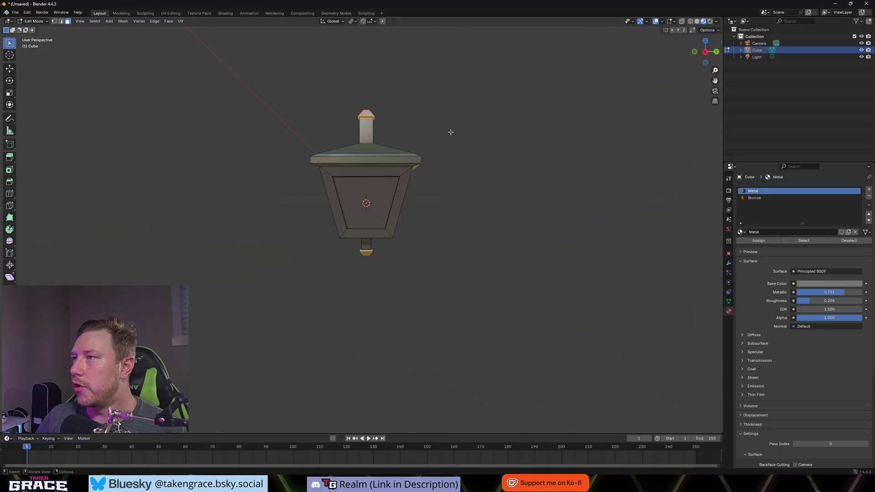
# Assign the Bronze material to the selected finial and stem faces.
pyautogui.click(752, 199)
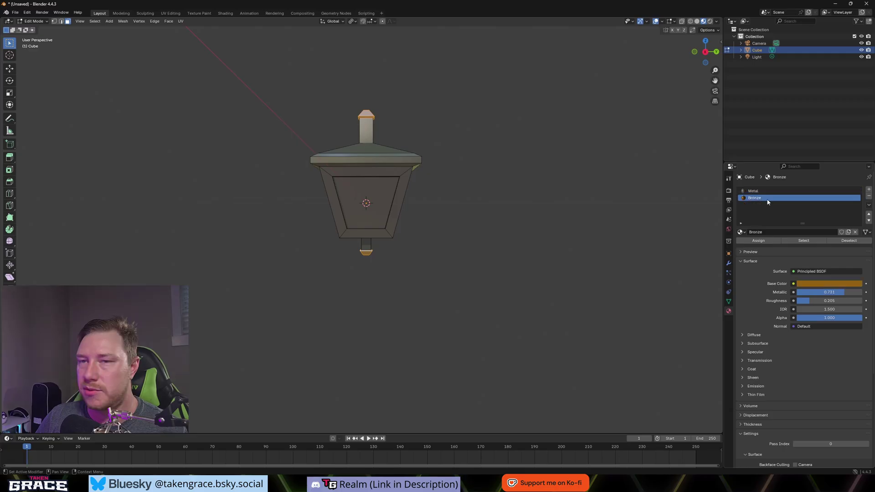
pyautogui.click(758, 241)
pyautogui.click(439, 189)
pyautogui.moveTo(439, 190); pyautogui.dragTo(406, 201, button='middle')
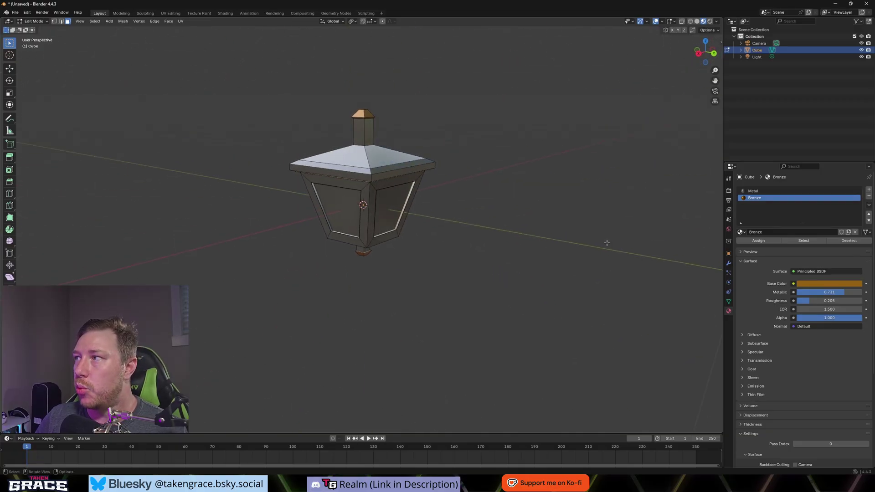
# Add a third material slot with a new material named 'Light'.
pyautogui.click(869, 190)
pyautogui.click(780, 232)
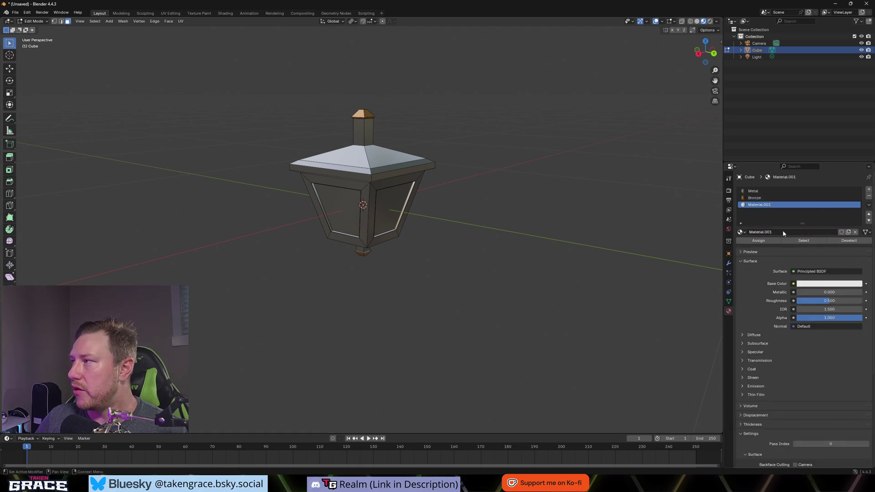
pyautogui.click(783, 231)
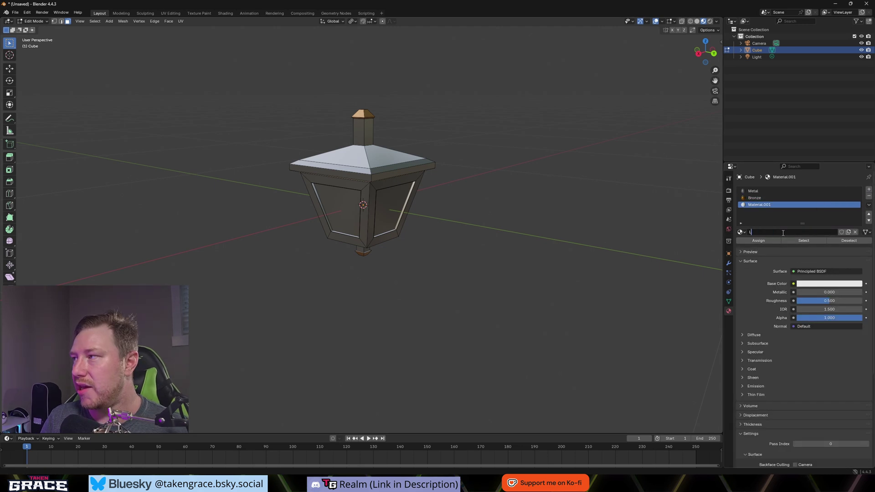
pyautogui.write('Light')
pyautogui.press('Return')
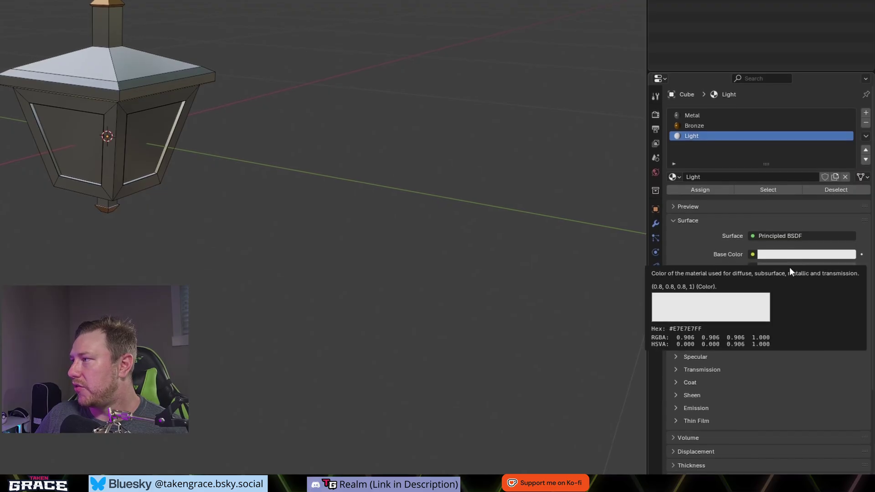
# Give Light a pale yellow emission colour with emission strength 1.
pyautogui.click(675, 407)
pyautogui.scroll(-3, 742, 387)
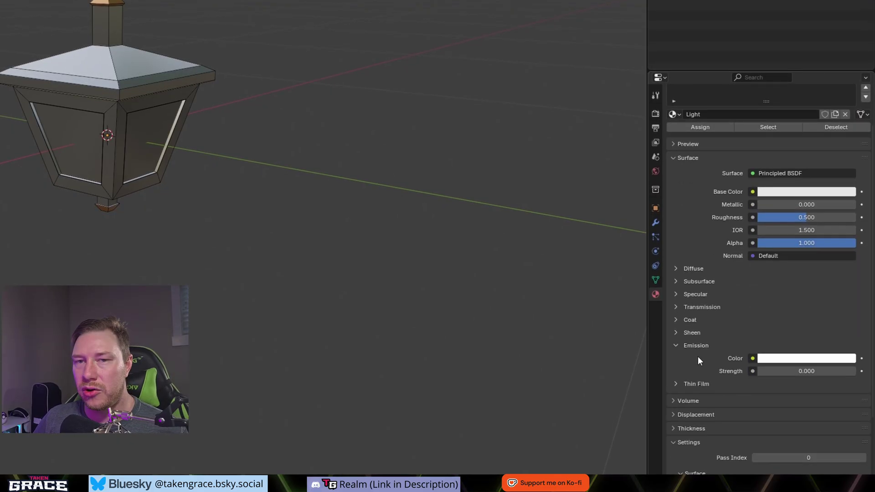
pyautogui.click(788, 363)
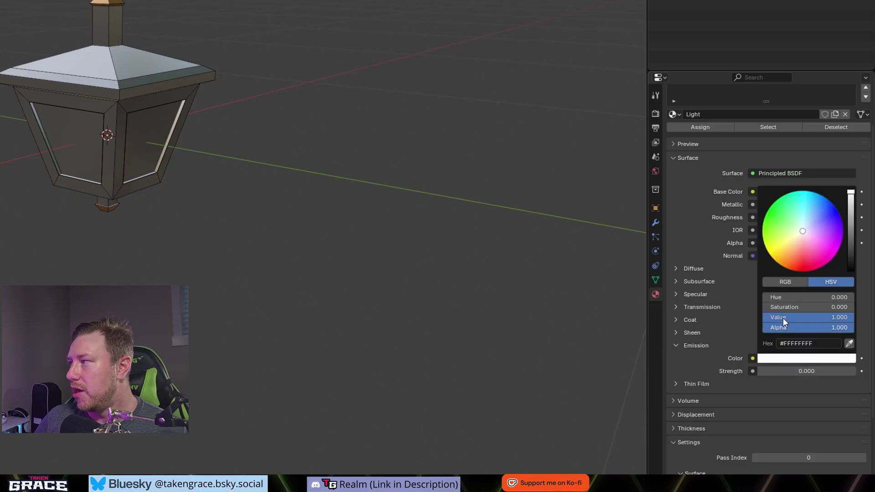
pyautogui.click(779, 250)
pyautogui.moveTo(779, 250); pyautogui.dragTo(794, 239)
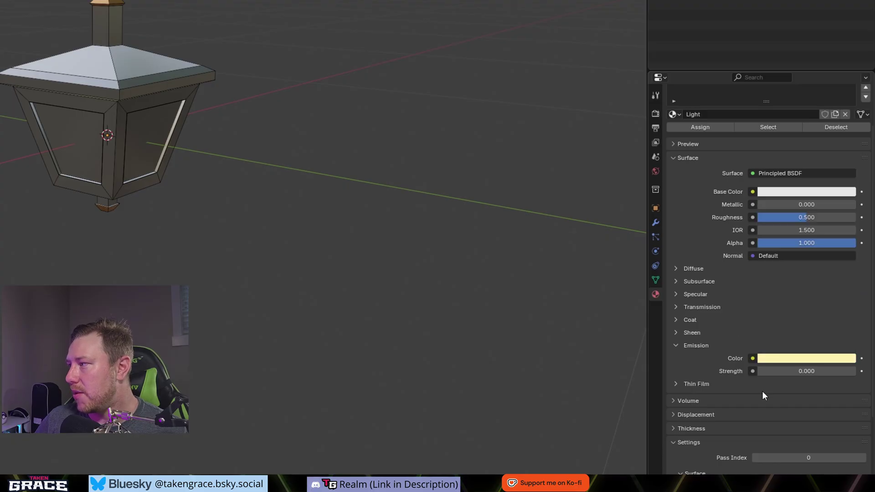
pyautogui.moveTo(777, 371); pyautogui.dragTo(802, 371)
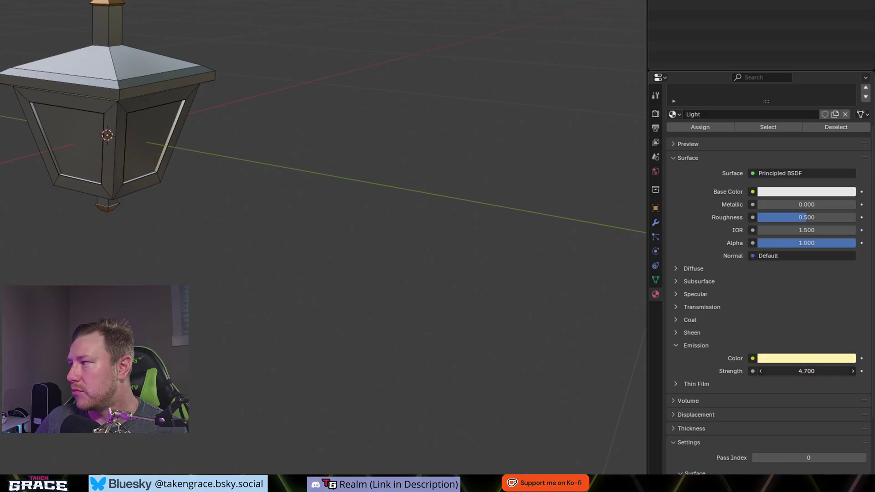
pyautogui.click(807, 371)
pyautogui.write('1')
pyautogui.press('Return')
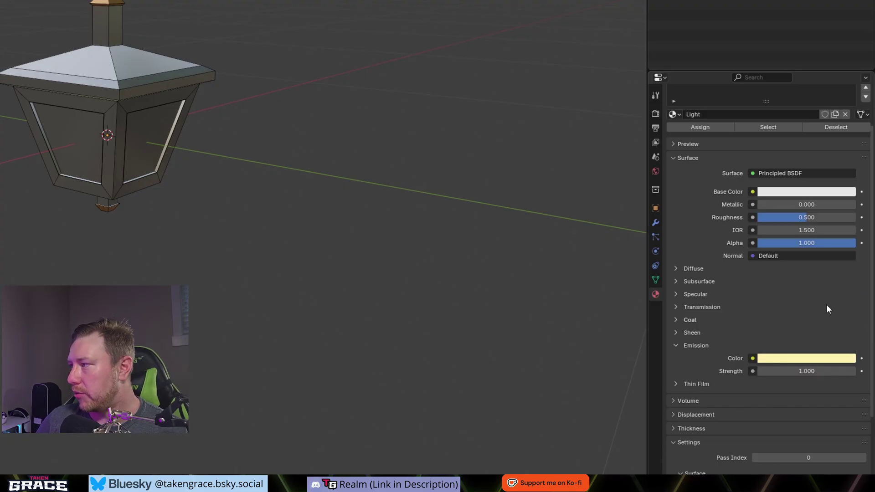
pyautogui.click(808, 307)
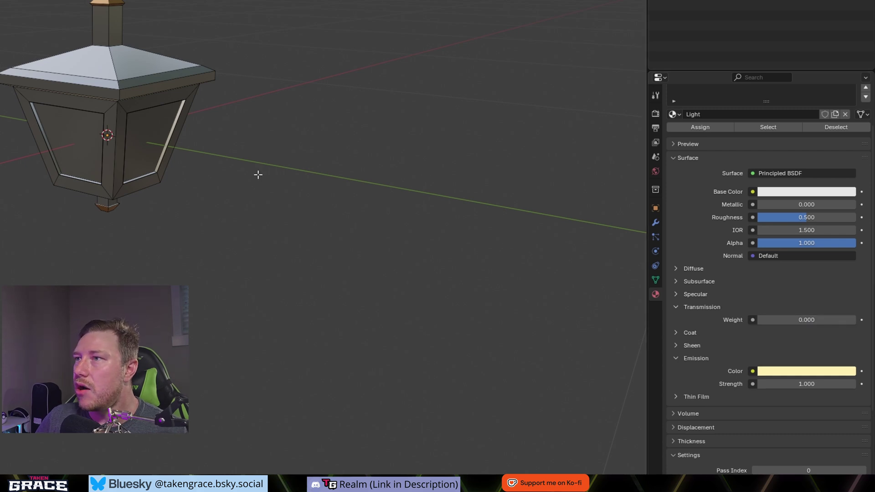
# Select two lantern window panes and assign them the Light material.
pyautogui.click(132, 151)
pyautogui.press('KP_1')
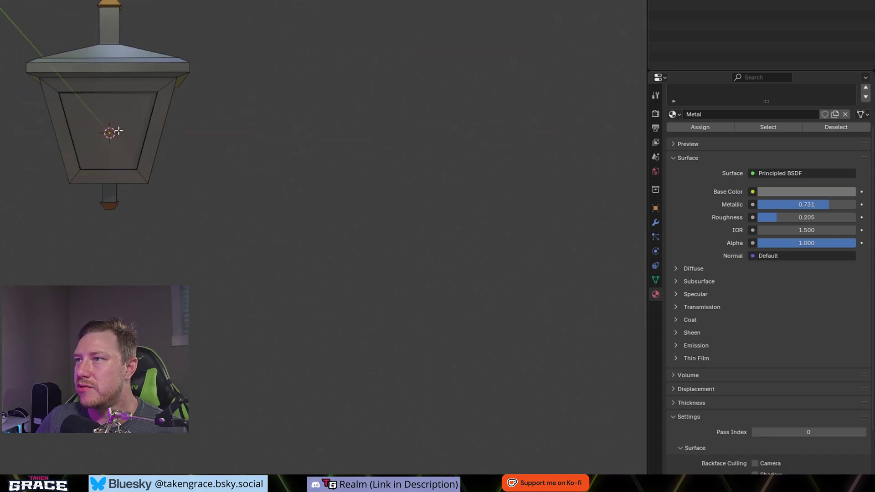
pyautogui.moveTo(118, 131); pyautogui.dragTo(148, 150, button='middle')
pyautogui.click(141, 125)
pyautogui.keyDown('shift'); pyautogui.click(84, 122); pyautogui.keyUp('shift')
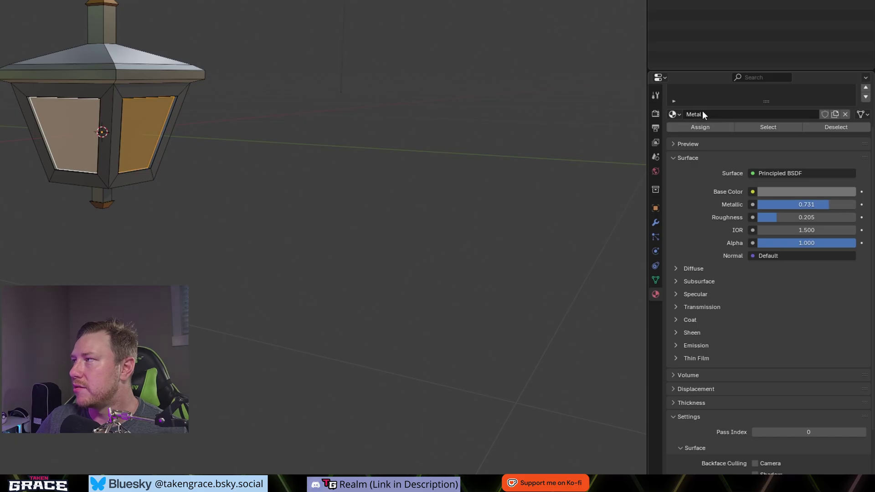
pyautogui.scroll(1, 705, 119)
pyautogui.scroll(2, 705, 119)
pyautogui.click(698, 134)
pyautogui.click(702, 188)
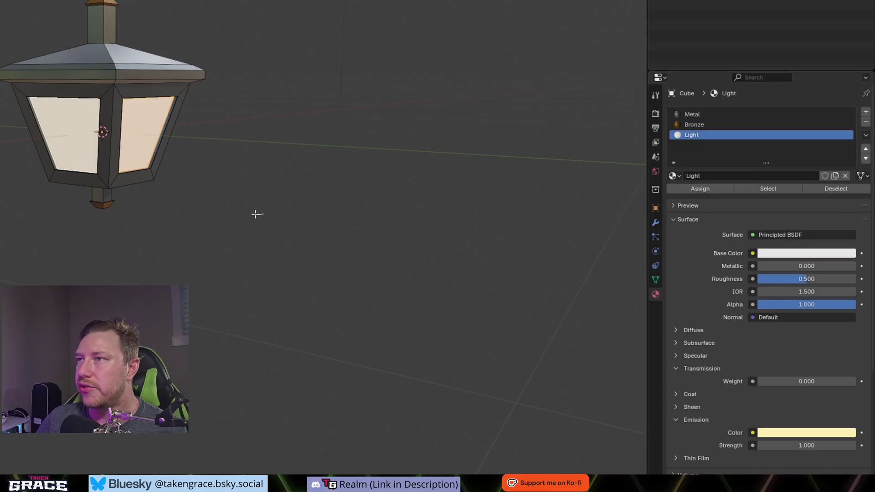
pyautogui.moveTo(178, 221)
pyautogui.mouseDown(button='middle')
pyautogui.moveTo(191, 255)
pyautogui.moveTo(178, 221)
pyautogui.mouseUp(button='middle')
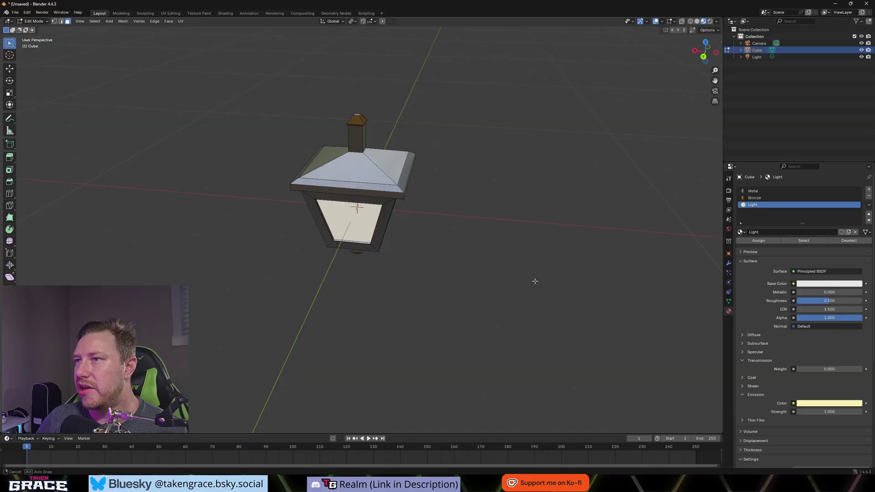
pyautogui.moveTo(535, 281); pyautogui.dragTo(412, 255, button='middle')
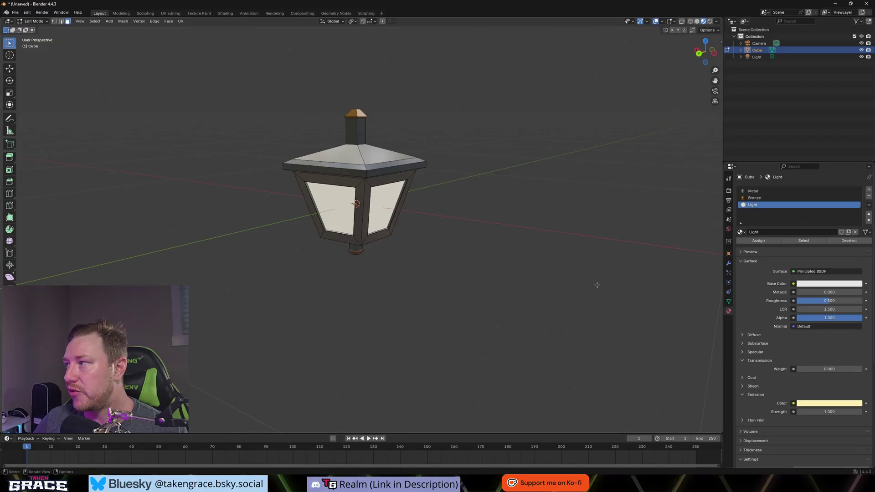
pyautogui.moveTo(595, 283); pyautogui.dragTo(408, 248, button='middle')
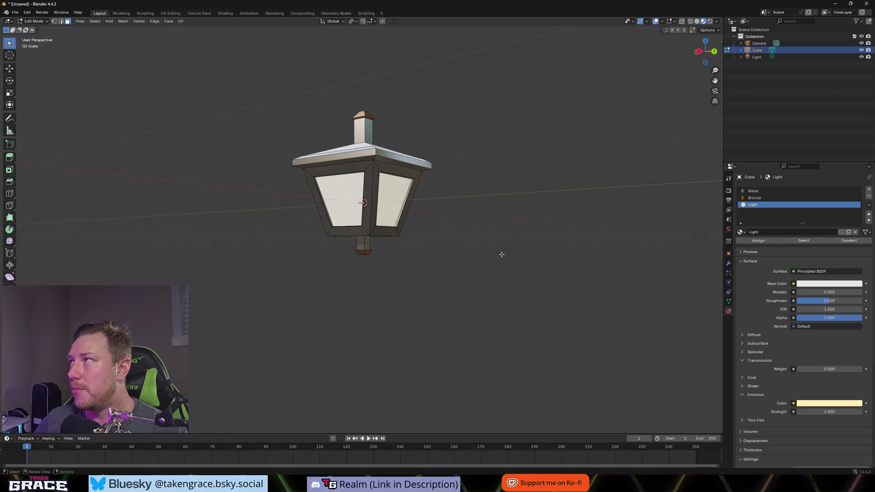
pyautogui.moveTo(501, 255); pyautogui.dragTo(488, 273, button='middle')
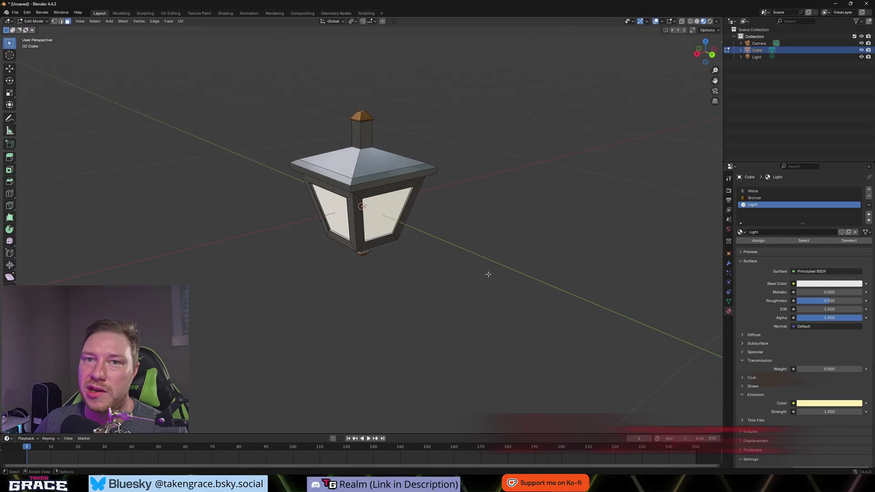
pyautogui.moveTo(243, 148)
pyautogui.mouseDown(button='middle')
pyautogui.moveTo(246, 137)
pyautogui.moveTo(255, 151)
pyautogui.mouseUp(button='middle')
pyautogui.scroll(5, 413, 226)
pyautogui.moveTo(414, 226); pyautogui.dragTo(483, 207, button='middle')
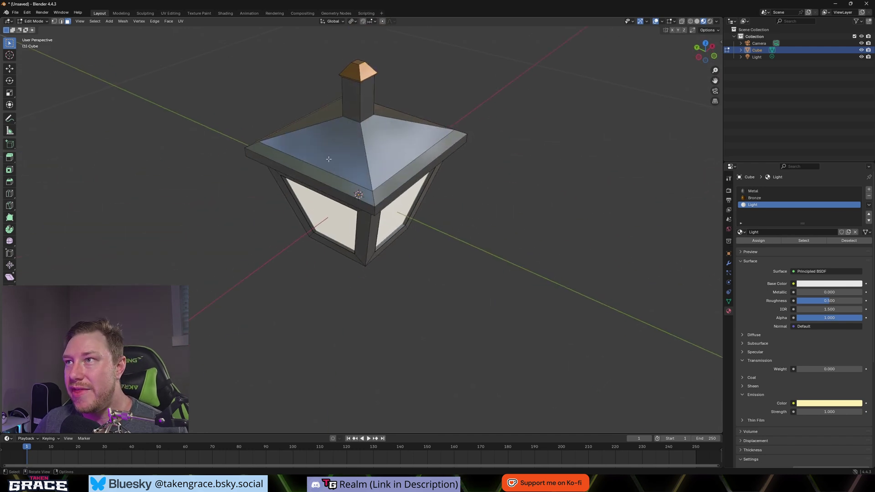
# Switch to the UV Editing workspace and inspect the lantern mesh and its UVs.
pyautogui.click(170, 13)
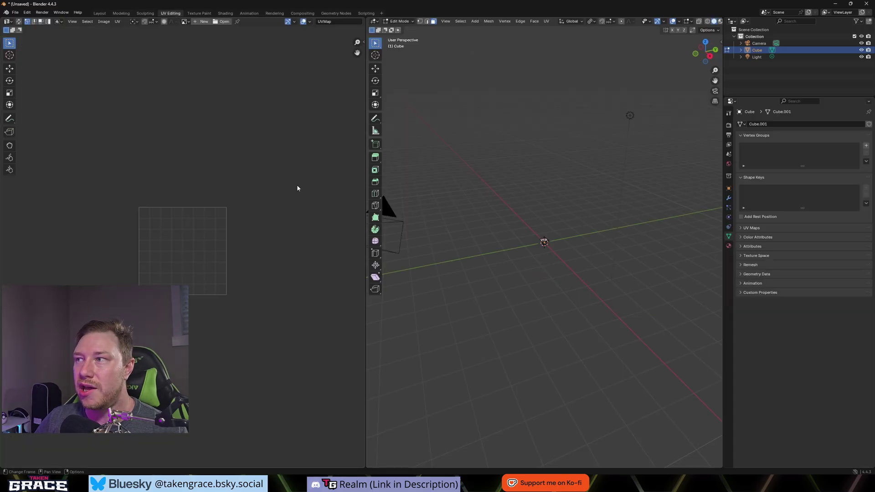
pyautogui.scroll(3, 301, 190)
pyautogui.scroll(8, 565, 244)
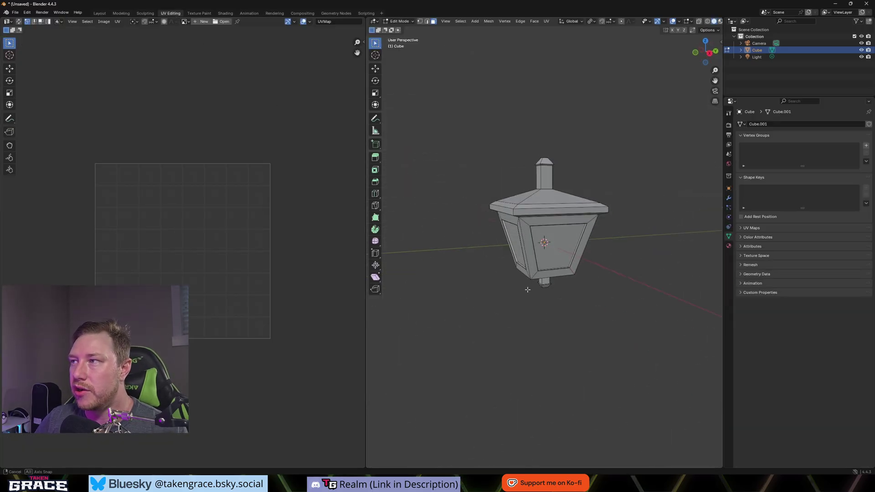
pyautogui.moveTo(526, 287); pyautogui.dragTo(489, 288, button='middle')
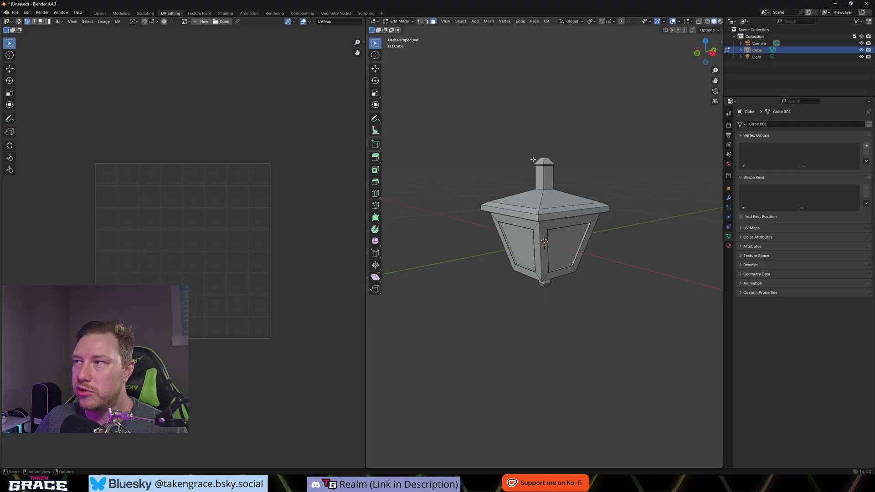
pyautogui.moveTo(521, 310); pyautogui.dragTo(531, 284, button='middle')
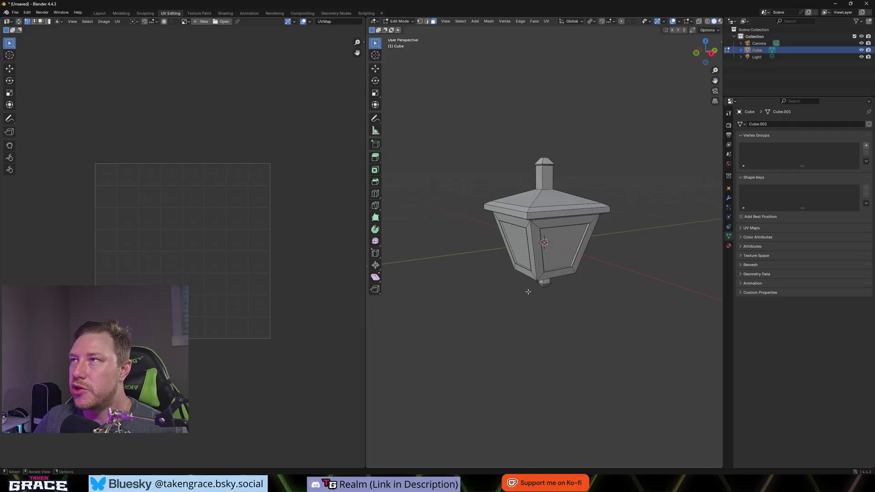
pyautogui.press('a')
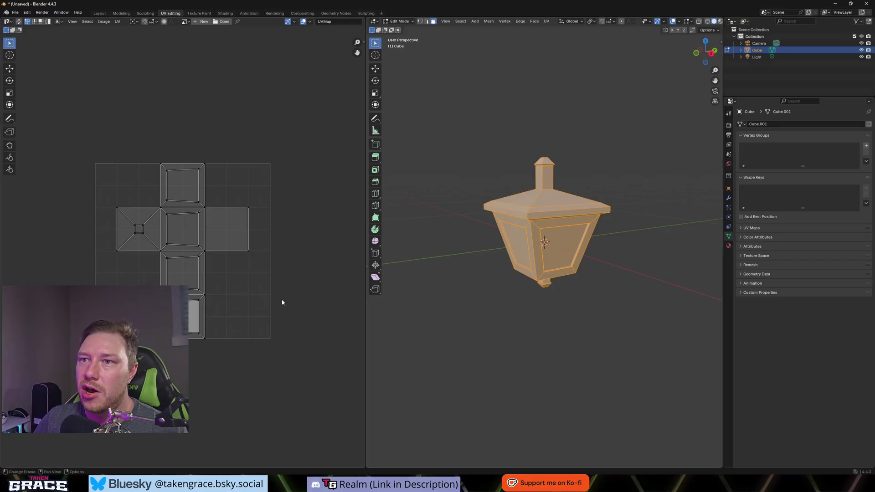
pyautogui.scroll(4, 165, 247)
pyautogui.scroll(-2, 271, 268)
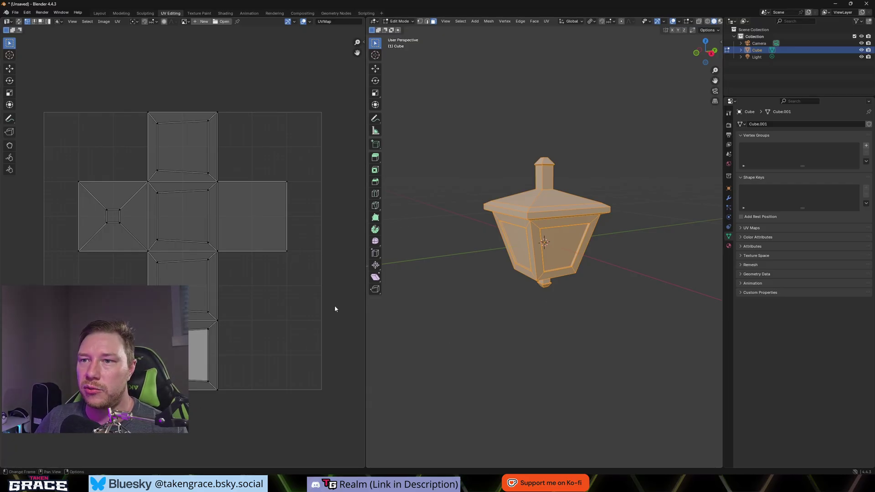
pyautogui.moveTo(426, 324); pyautogui.dragTo(451, 309, button='middle')
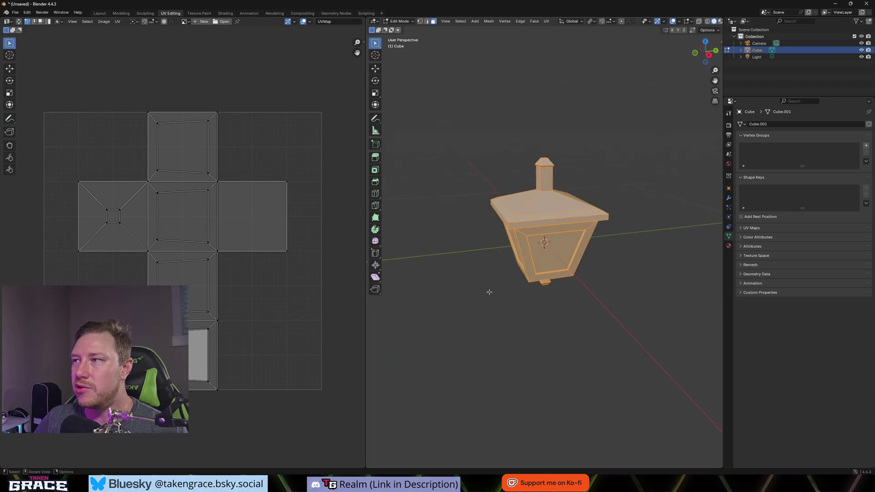
pyautogui.click(493, 289)
pyautogui.moveTo(517, 291); pyautogui.dragTo(491, 273, button='middle')
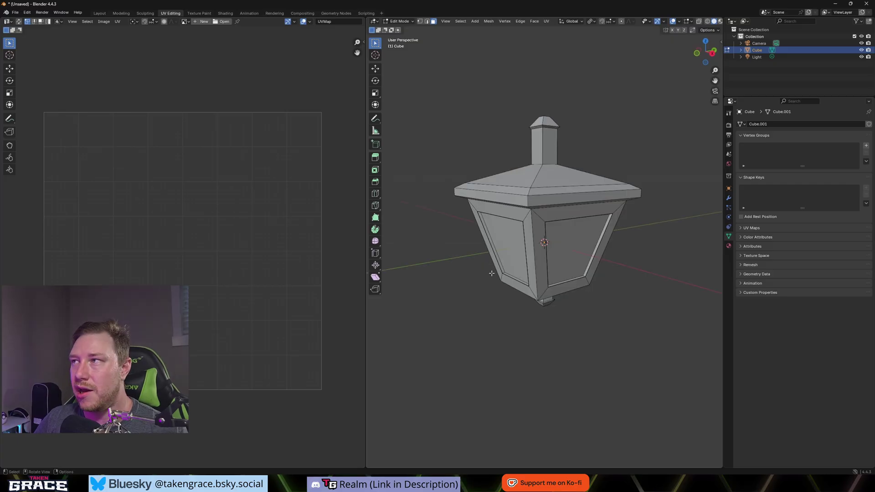
pyautogui.moveTo(654, 281)
pyautogui.mouseDown(button='middle')
pyautogui.moveTo(621, 254)
pyautogui.moveTo(609, 258)
pyautogui.moveTo(615, 269)
pyautogui.moveTo(640, 257)
pyautogui.moveTo(663, 280)
pyautogui.mouseUp(button='middle')
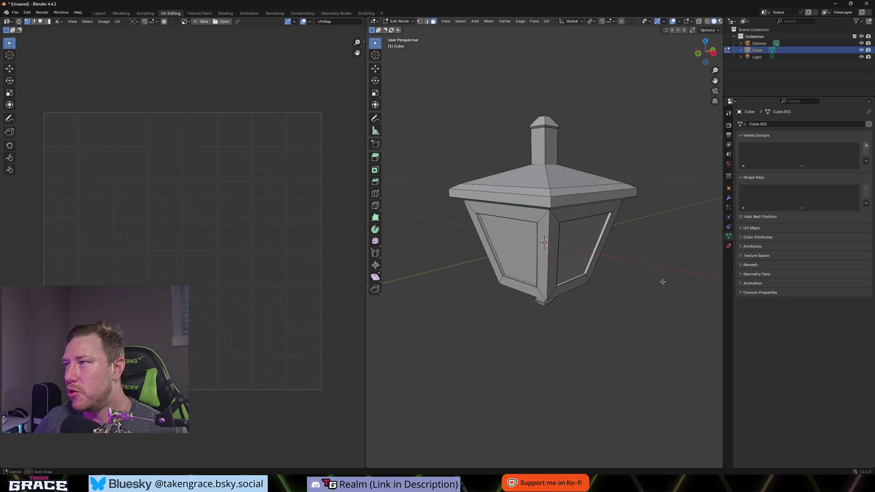
# In edge selection mode, pick one vertical corner edge of the lantern.
pyautogui.click(552, 223)
pyautogui.press('2')
pyautogui.press('KP_Decimal')
pyautogui.click(559, 211)
pyautogui.moveTo(560, 211); pyautogui.dragTo(540, 304, button='middle')
# Mark the selected vertical corner edge as a UV seam.
pyautogui.scroll(-8, 560, 361)
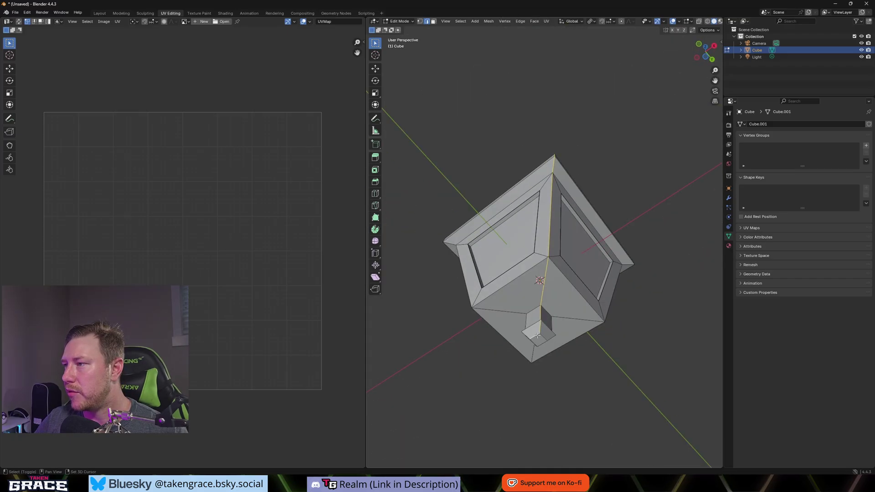
pyautogui.moveTo(541, 345); pyautogui.dragTo(558, 330, button='middle')
pyautogui.scroll(6, 554, 310)
pyautogui.scroll(5, 560, 308)
pyautogui.scroll(-2, 567, 289)
pyautogui.scroll(3, 567, 289)
pyautogui.scroll(-3, 565, 294)
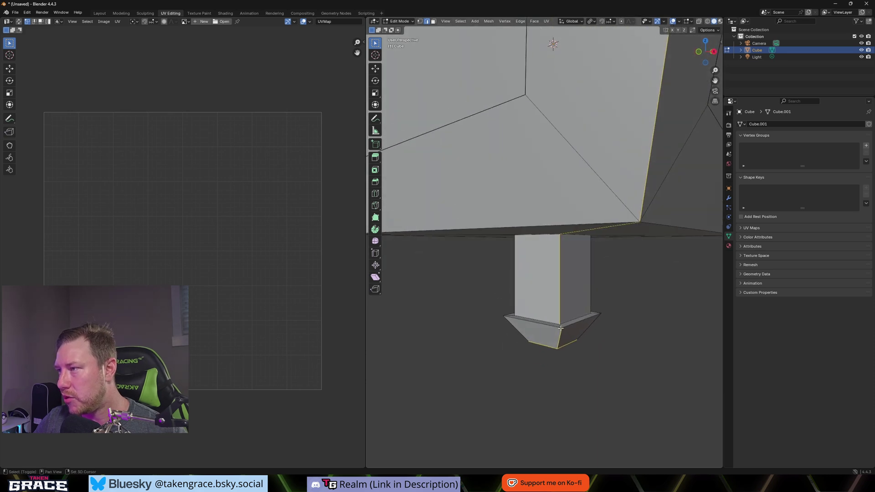
pyautogui.scroll(-5, 560, 326)
pyautogui.moveTo(570, 296); pyautogui.dragTo(559, 265, button='middle')
pyautogui.rightClick(553, 259)
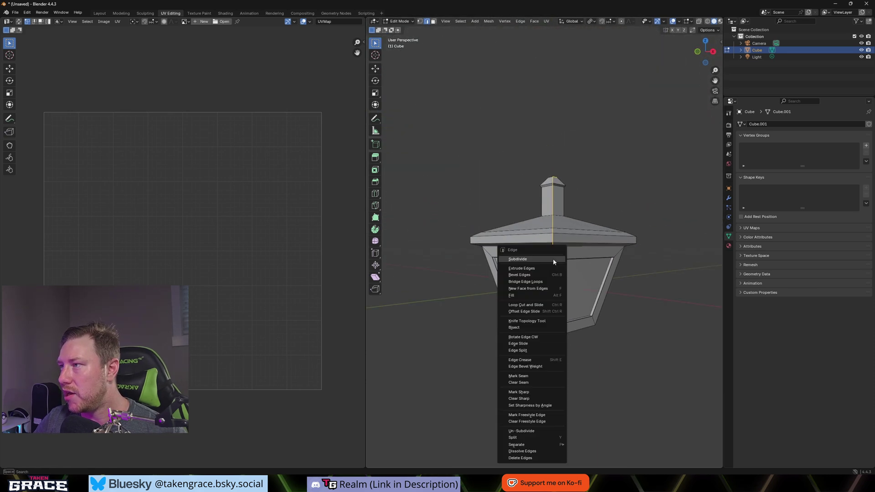
pyautogui.click(527, 374)
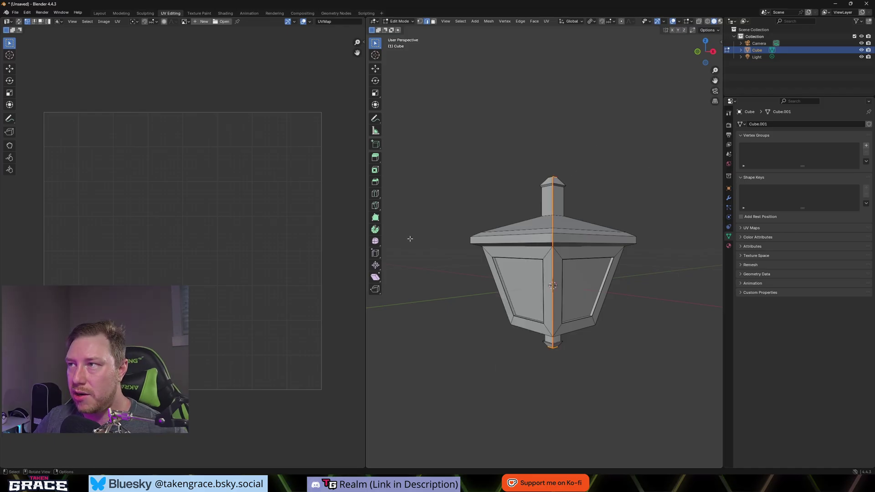
# Smart UV Project the whole lantern mesh with a 0.05 island margin.
pyautogui.press('a')
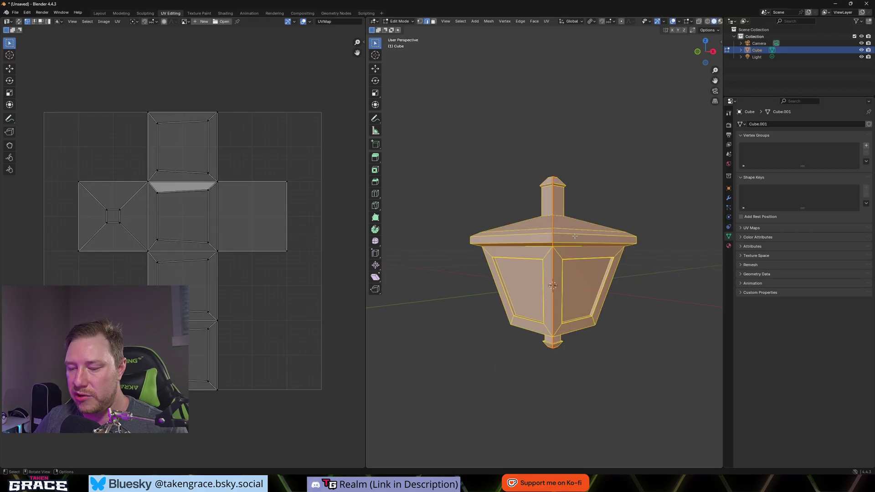
pyautogui.press('u')
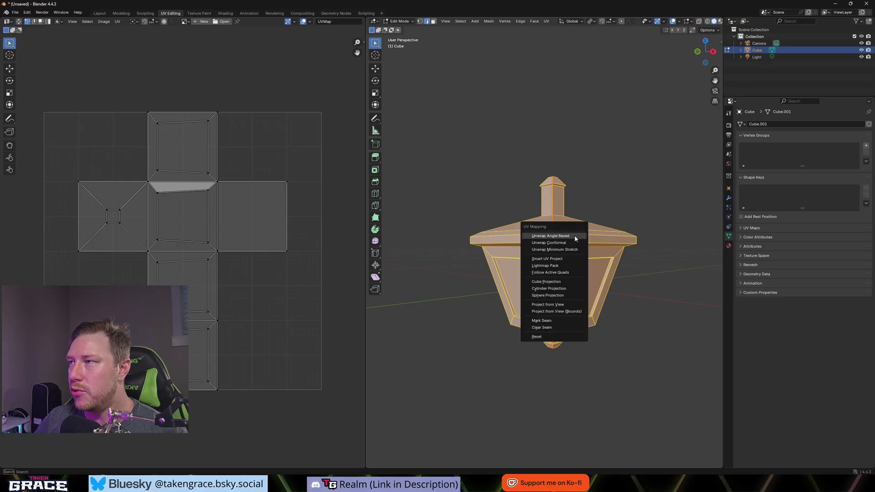
pyautogui.click(547, 259)
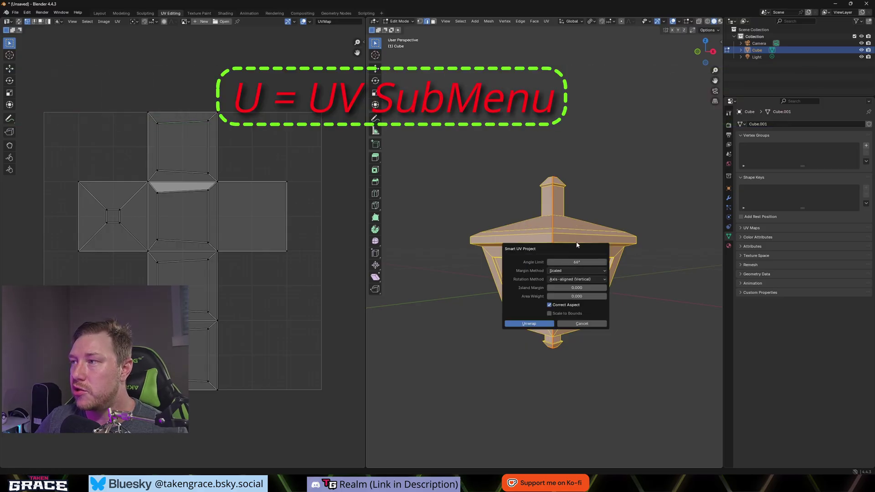
pyautogui.click(582, 288)
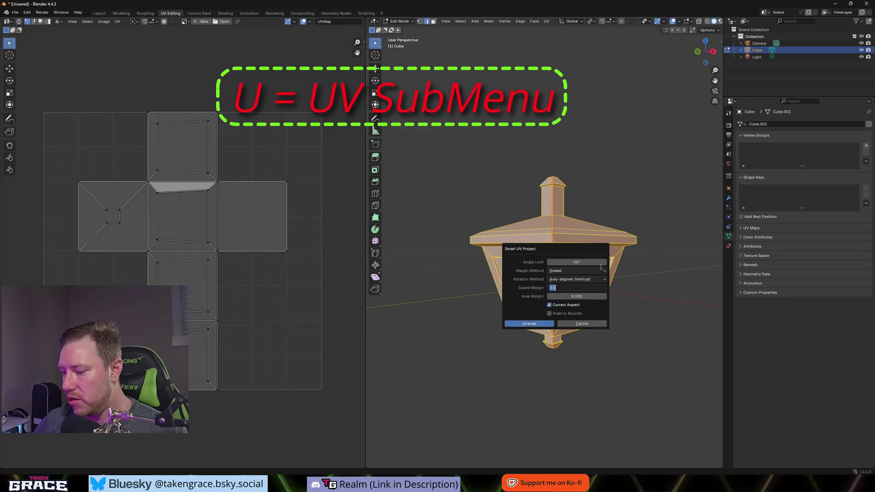
pyautogui.write('0.05')
pyautogui.press('Return')
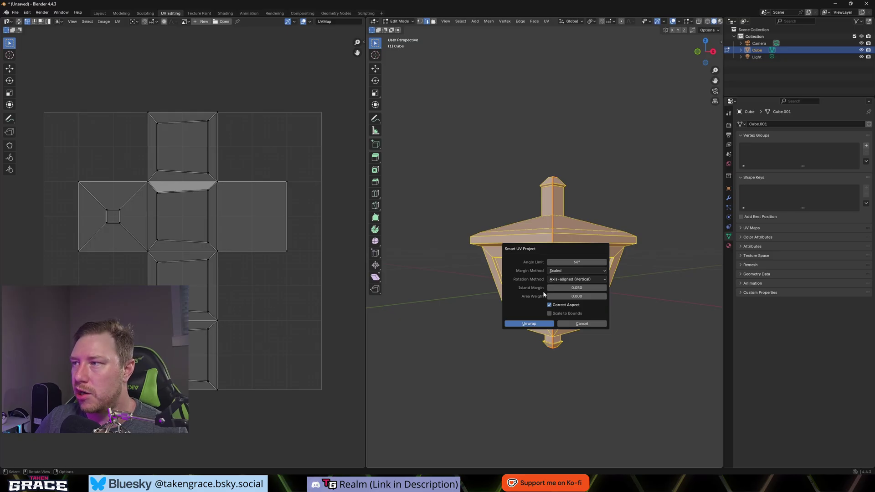
pyautogui.click(530, 323)
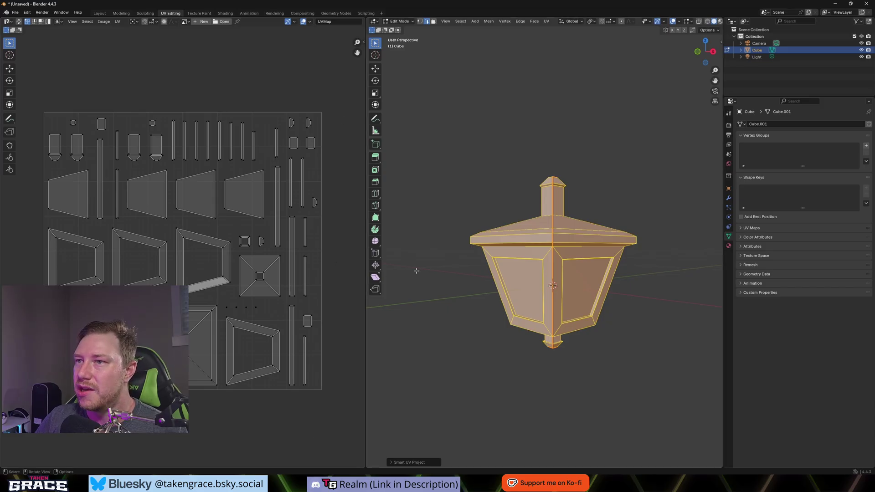
pyautogui.scroll(-2, 314, 280)
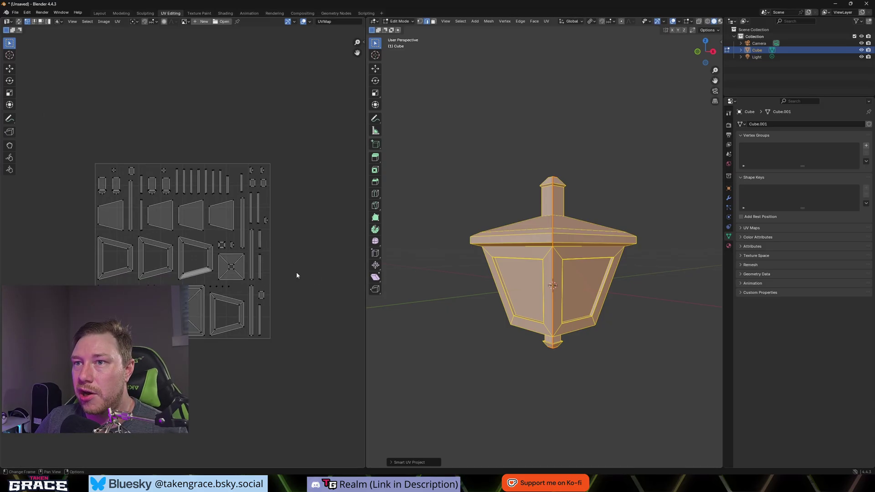
# Deselect the lantern to reveal its red seams and enable Live Unwrap in the viewport options.
pyautogui.hotkey('alt', 'a')
pyautogui.moveTo(538, 353); pyautogui.dragTo(556, 356, button='middle')
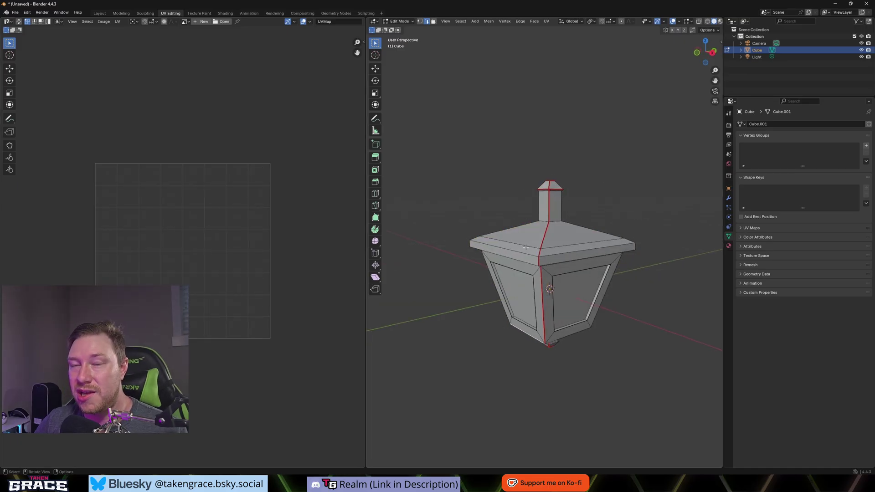
pyautogui.moveTo(475, 291); pyautogui.dragTo(494, 288, button='middle')
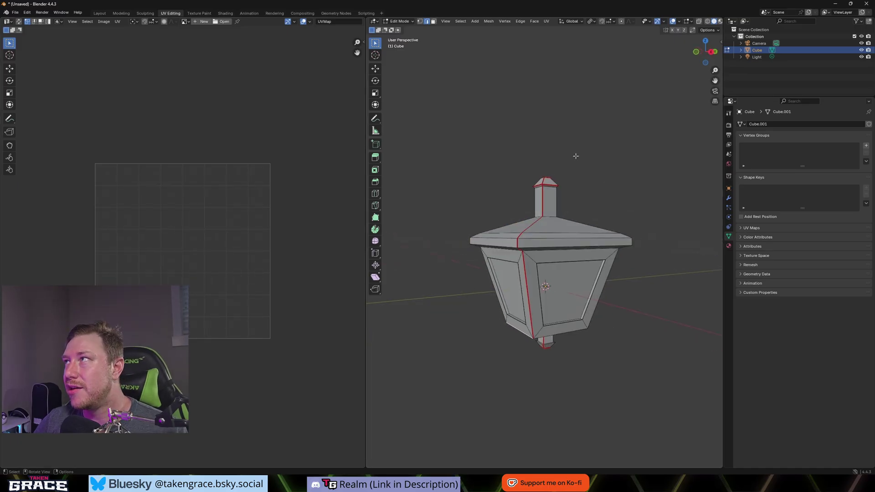
pyautogui.click(708, 30)
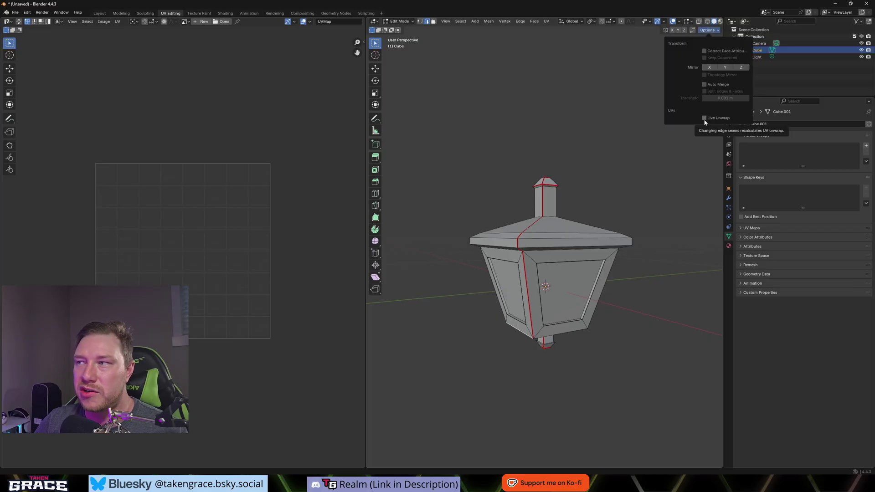
pyautogui.click(704, 118)
pyautogui.moveTo(445, 323); pyautogui.dragTo(493, 326, button='middle')
pyautogui.moveTo(558, 341); pyautogui.dragTo(592, 314, button='middle')
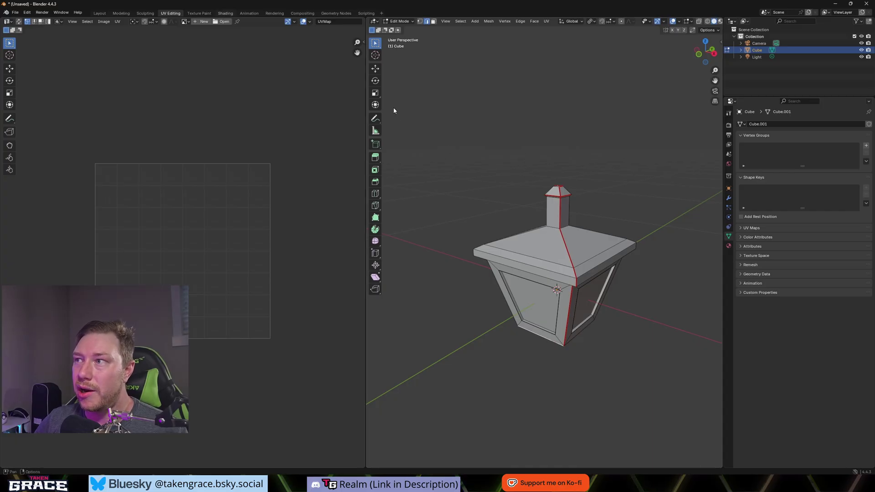
# In the Shading workspace, assign the plain 'Material' to the lantern's material slot.
pyautogui.click(225, 13)
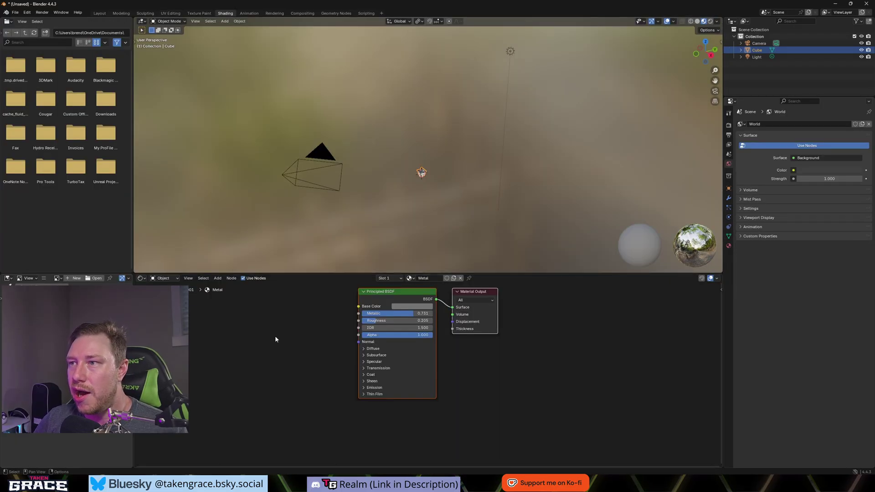
pyautogui.click(401, 279)
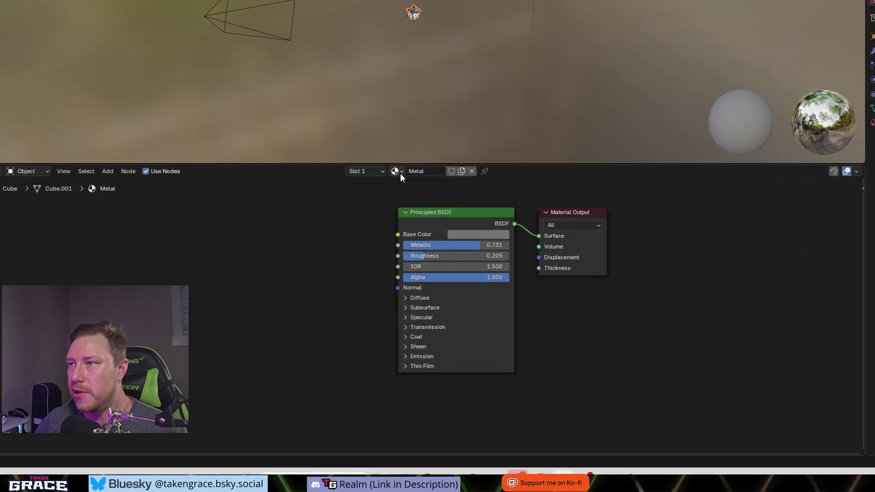
pyautogui.click(396, 171)
pyautogui.click(395, 171)
pyautogui.click(414, 205)
pyautogui.moveTo(329, 236); pyautogui.dragTo(388, 245, button='middle')
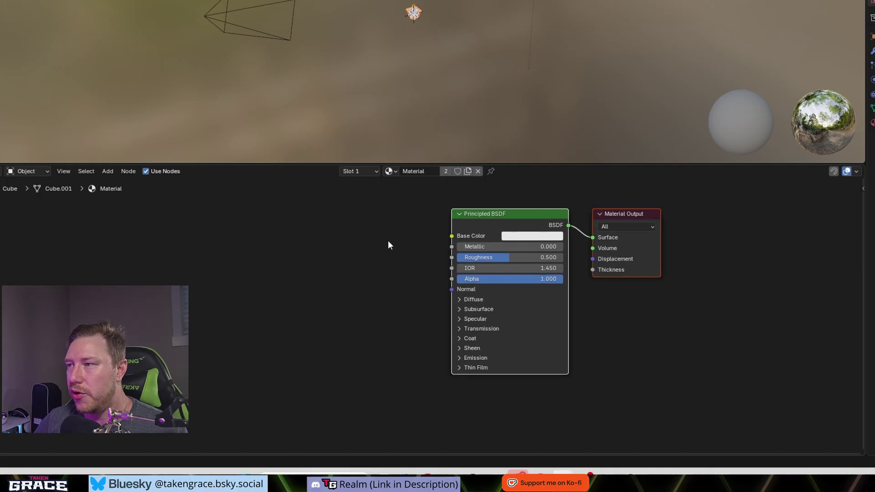
# Add an Image Texture node to the left of the shader.
pyautogui.rightClick(281, 266)
pyautogui.hotkey('shift', 'a')
pyautogui.click(316, 250)
pyautogui.write('image')
pyautogui.press('Return')
pyautogui.click(281, 243)
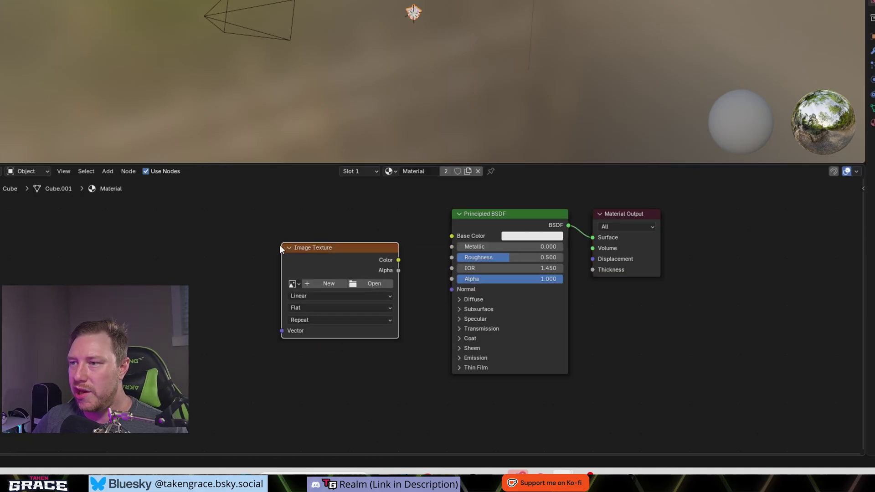
# Create a new Color Grid image named 'Colour Grid' and connect it to Base Color.
pyautogui.click(312, 286)
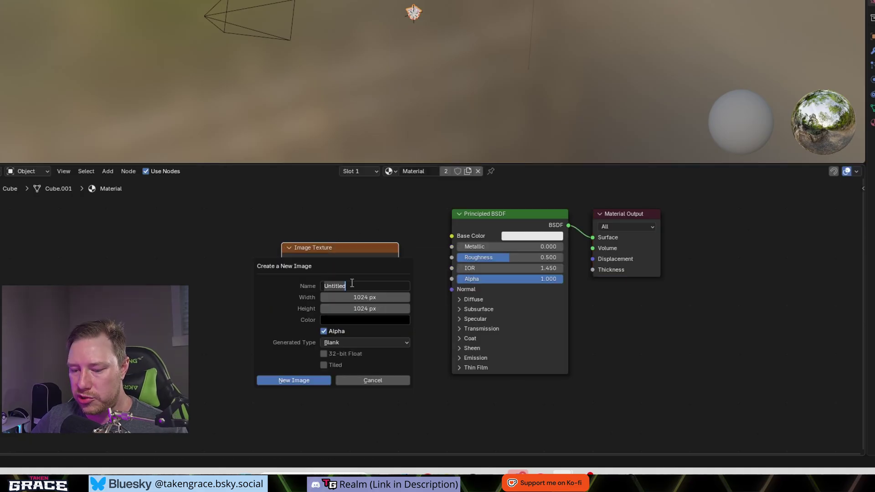
pyautogui.write('Colour Grid')
pyautogui.press('Return')
pyautogui.click(327, 341)
pyautogui.click(327, 340)
pyautogui.click(343, 343)
pyautogui.click(335, 374)
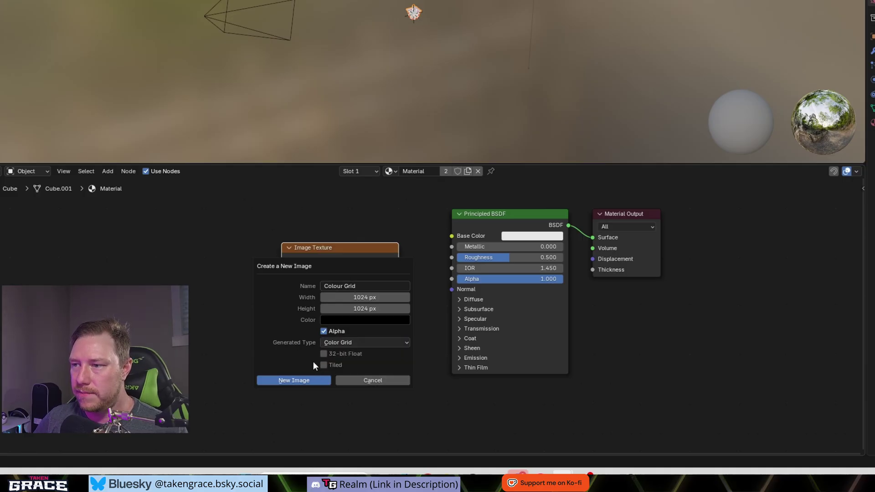
pyautogui.click(290, 379)
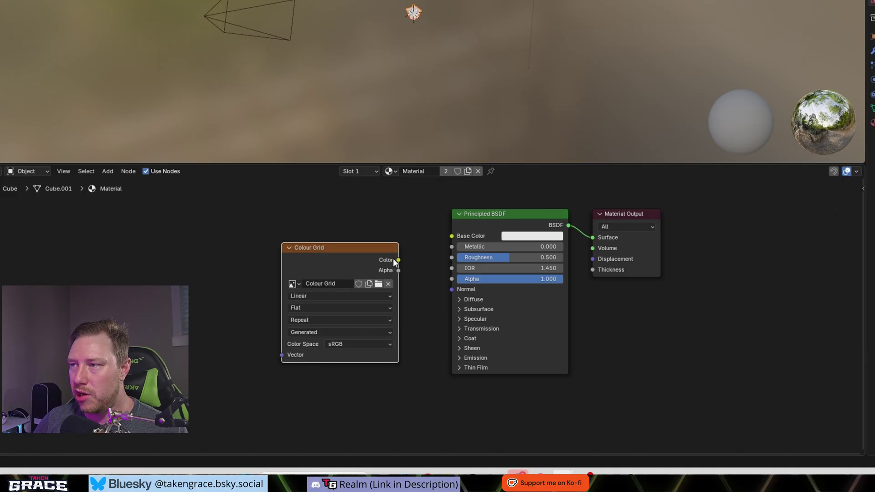
pyautogui.moveTo(454, 235); pyautogui.dragTo(452, 236)
# Display the Colour Grid image in the image pane and view the lantern roof from above.
pyautogui.scroll(3, 413, 18)
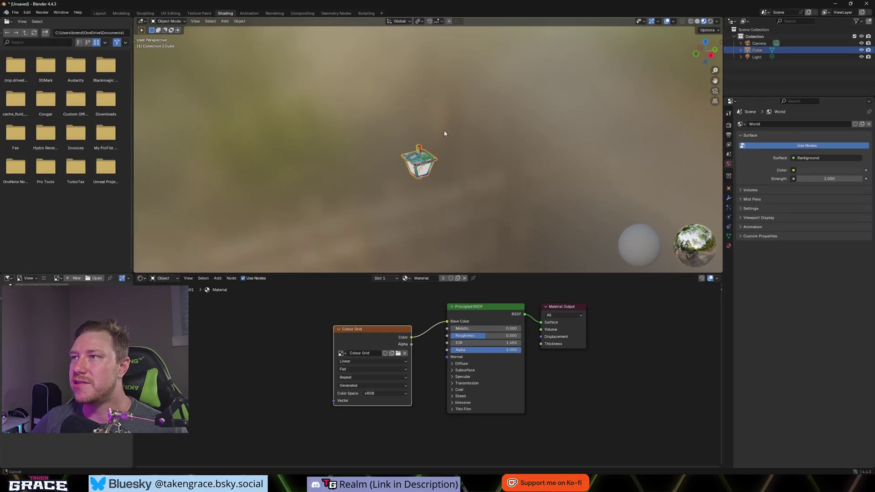
pyautogui.scroll(8, 445, 133)
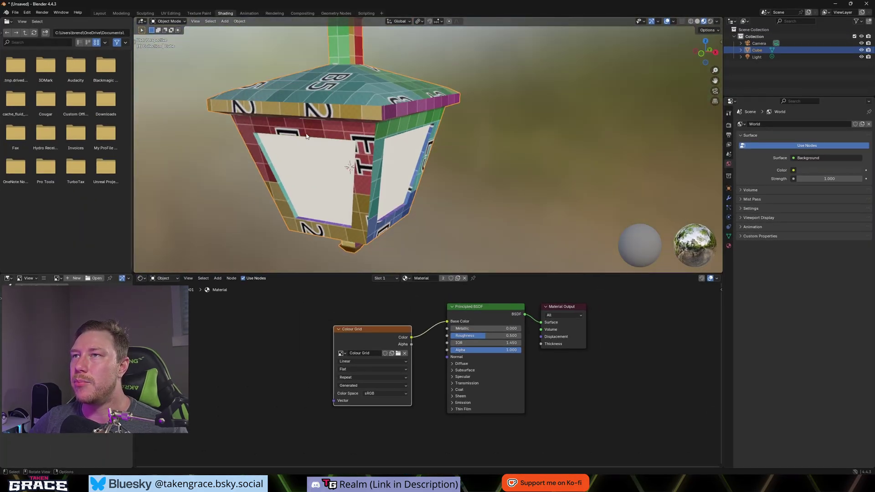
pyautogui.moveTo(307, 136); pyautogui.dragTo(319, 182, button='middle')
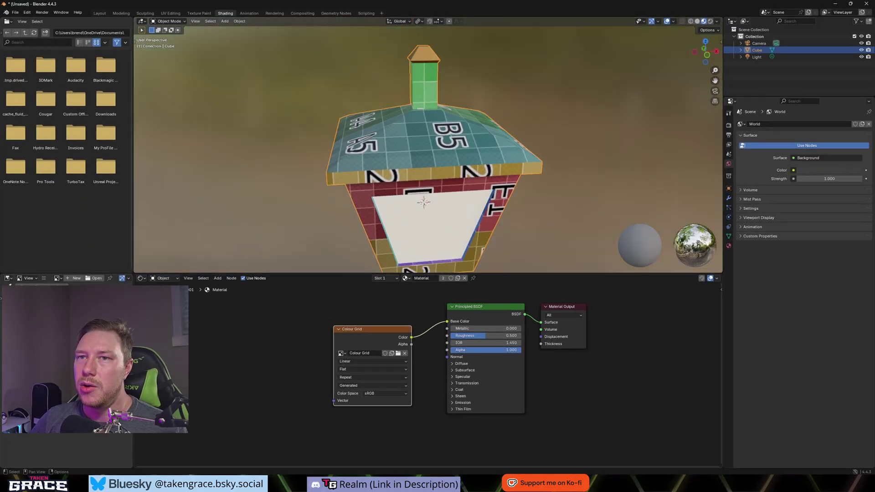
pyautogui.click(55, 279)
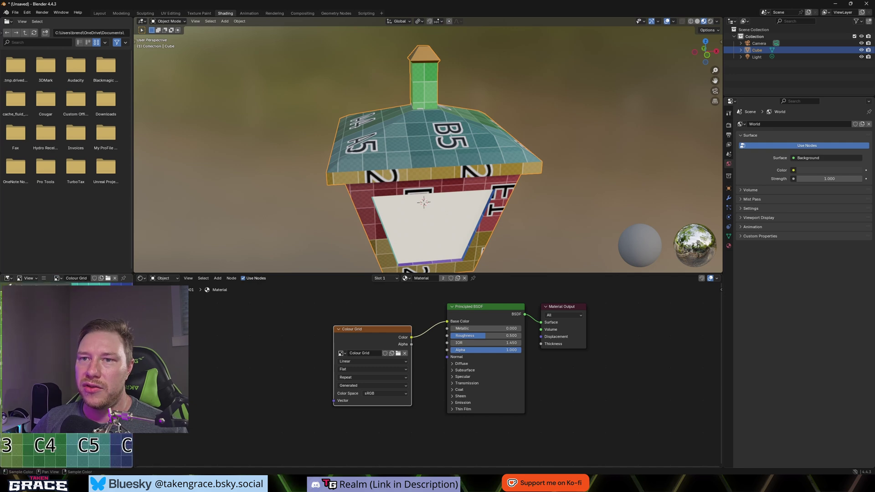
pyautogui.click(72, 294)
pyautogui.scroll(-3, 66, 373)
# In UV Editing, show the lantern in Material Preview with the whole mesh selected.
pyautogui.click(171, 14)
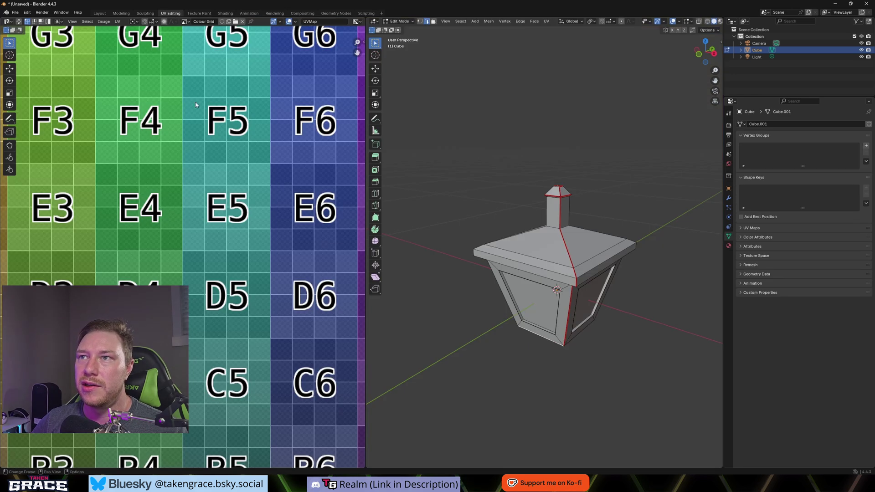
pyautogui.scroll(-3, 133, 209)
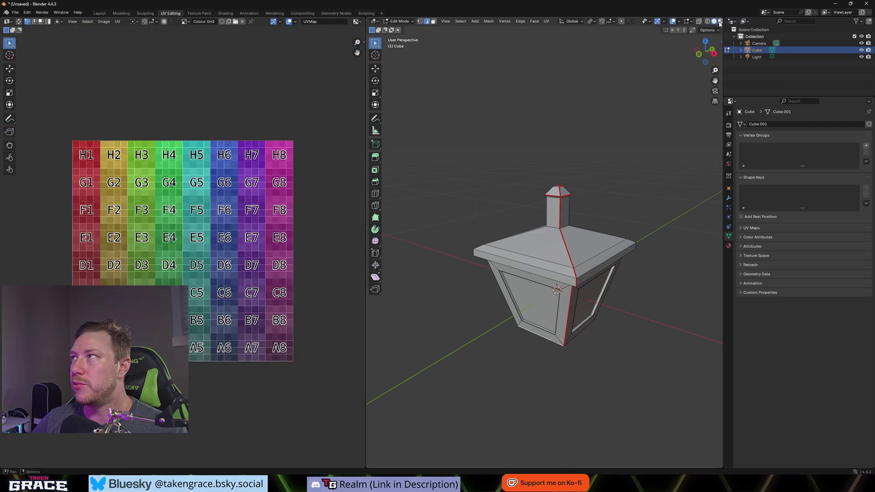
pyautogui.click(714, 22)
pyautogui.moveTo(570, 292); pyautogui.dragTo(633, 292, button='middle')
pyautogui.press('a')
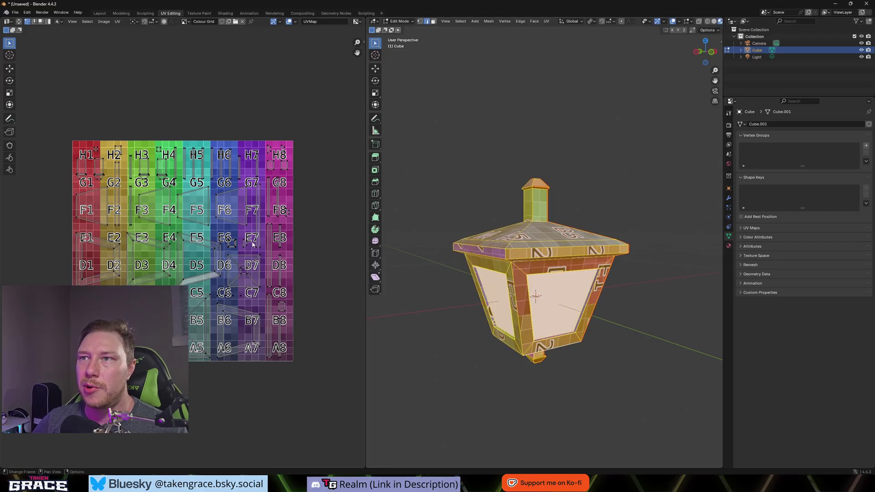
pyautogui.moveTo(450, 347); pyautogui.dragTo(460, 279, button='middle')
pyautogui.moveTo(586, 273); pyautogui.dragTo(380, 53, button='middle')
# Select the four triangular roof faces, trial-rotate their UVs, then cancel and deselect.
pyautogui.hotkey('alt', 'a')
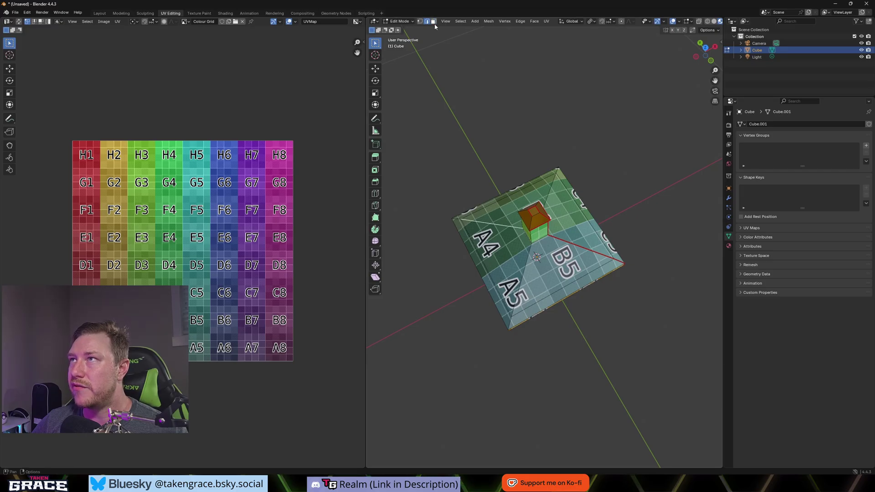
pyautogui.keyDown('shift'); pyautogui.click(519, 223); pyautogui.keyUp('shift')
pyautogui.keyDown('shift'); pyautogui.click(568, 218); pyautogui.keyUp('shift')
pyautogui.keyDown('shift'); pyautogui.click(492, 255); pyautogui.keyUp('shift')
pyautogui.keyDown('shift'); pyautogui.click(524, 292); pyautogui.keyUp('shift')
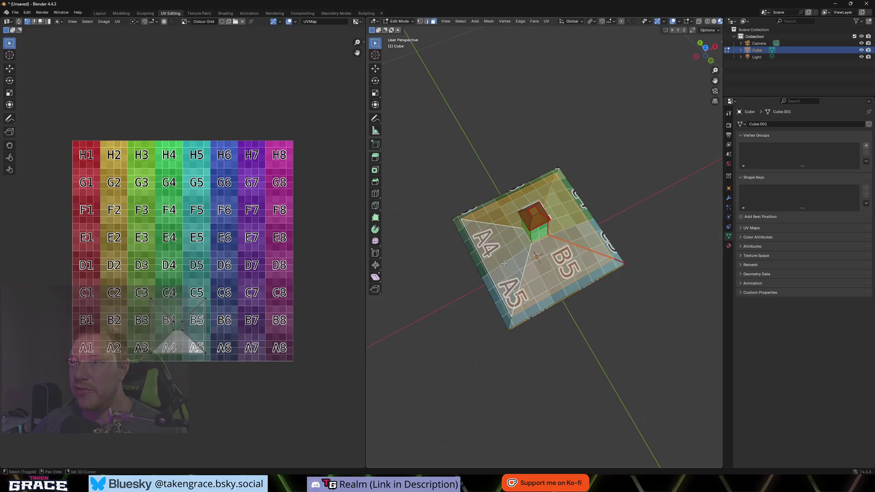
pyautogui.press('r')
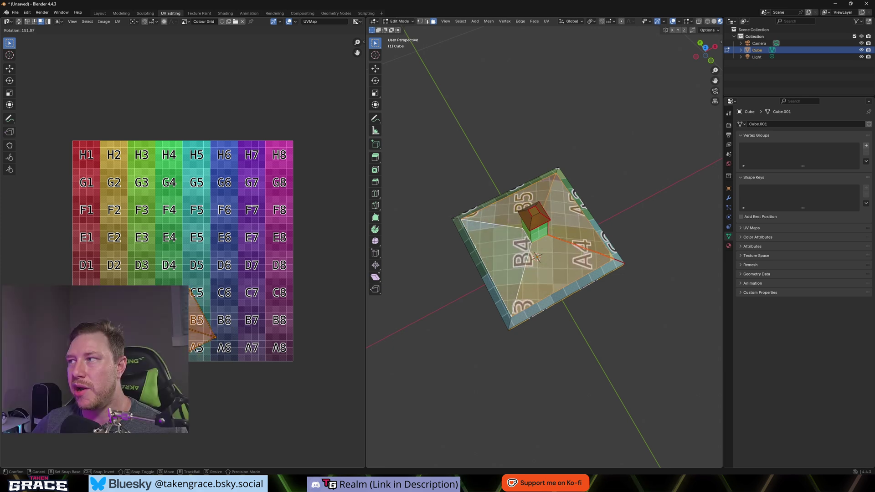
pyautogui.press('Escape')
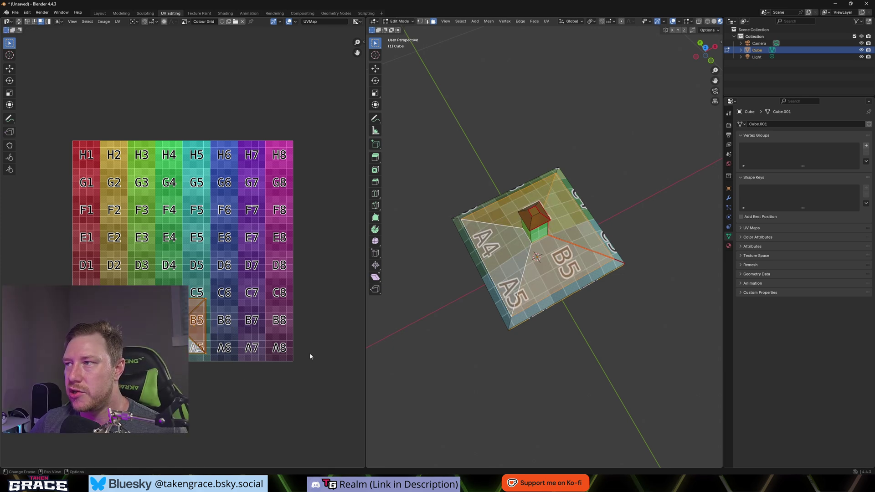
pyautogui.click(522, 374)
pyautogui.moveTo(522, 374); pyautogui.dragTo(552, 332, button='middle')
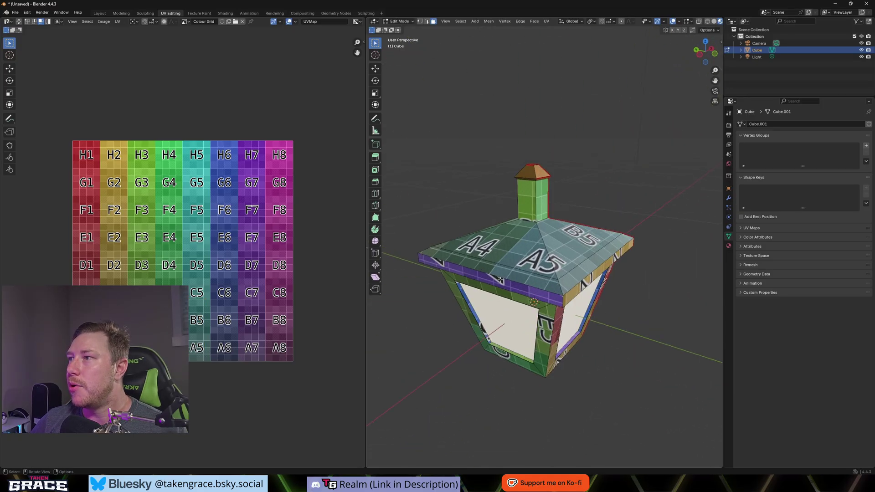
pyautogui.click(99, 13)
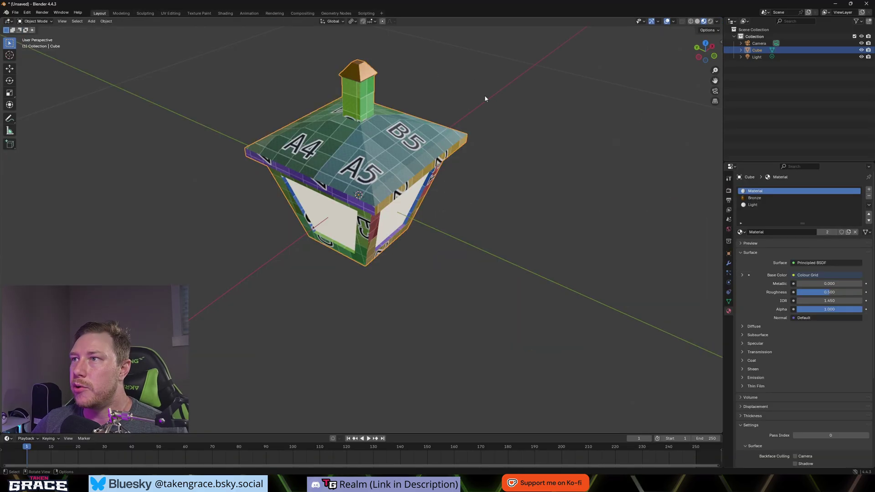
pyautogui.click(741, 233)
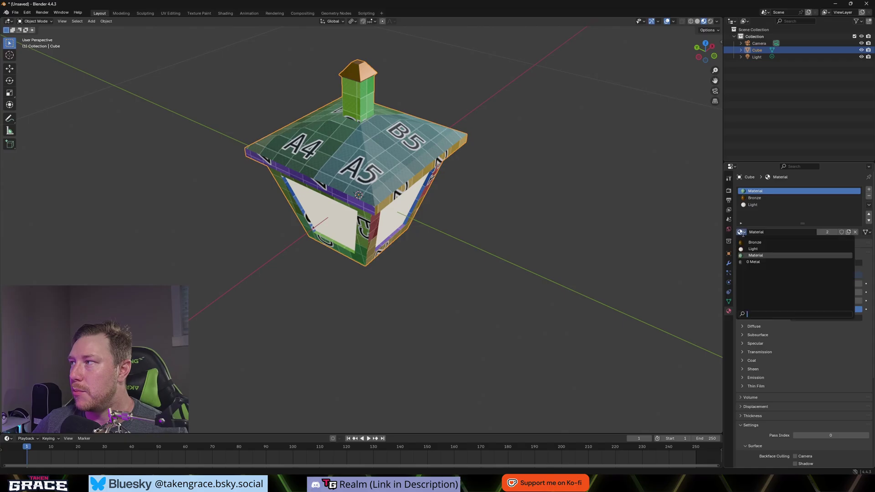
pyautogui.click(752, 262)
pyautogui.moveTo(511, 282); pyautogui.dragTo(451, 289, button='middle')
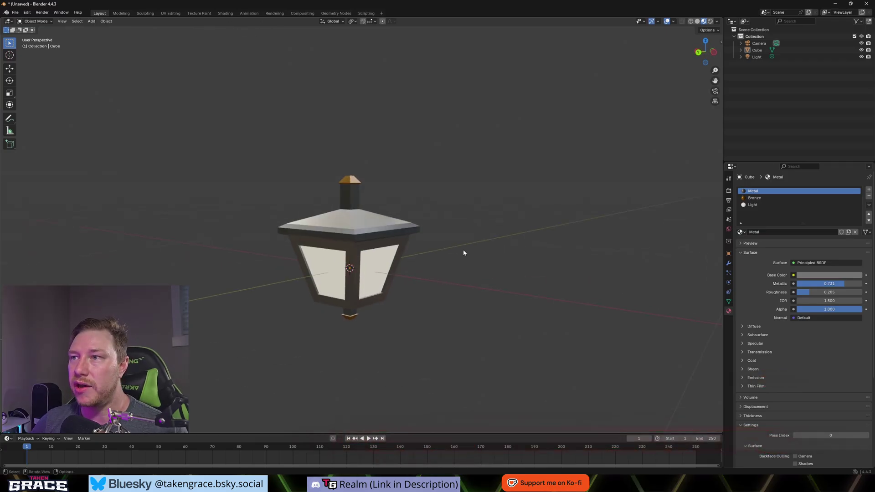
pyautogui.scroll(4, 360, 273)
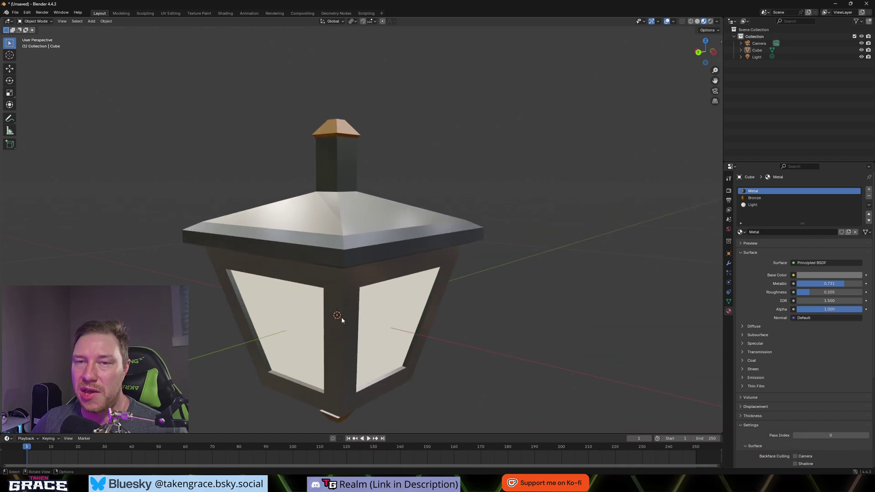
pyautogui.scroll(-5, 488, 369)
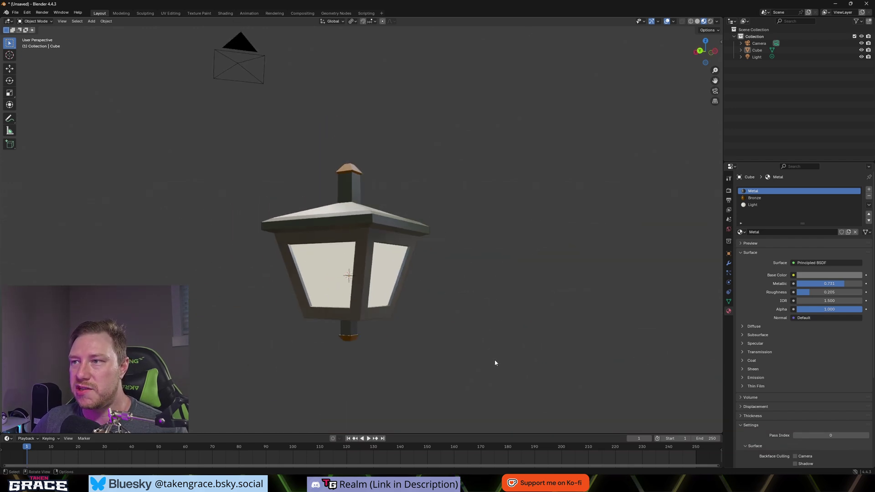
pyautogui.moveTo(494, 361); pyautogui.dragTo(427, 345, button='middle')
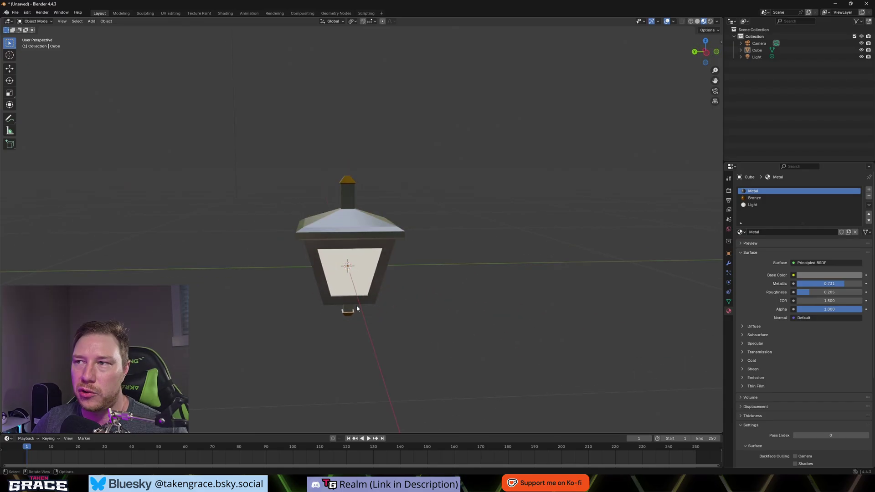
pyautogui.moveTo(374, 354)
pyautogui.mouseDown(button='middle')
pyautogui.moveTo(402, 332)
pyautogui.moveTo(432, 341)
pyautogui.moveTo(383, 340)
pyautogui.mouseUp(button='middle')
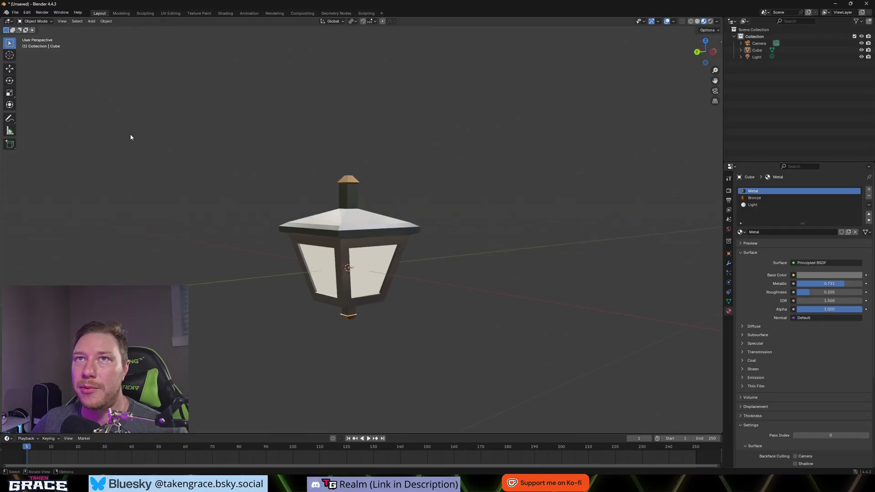
pyautogui.moveTo(381, 199); pyautogui.dragTo(499, 257, button='middle')
# Move the lantern up along Z so its base sits on the world origin.
pyautogui.click(356, 244)
pyautogui.moveTo(357, 244); pyautogui.dragTo(503, 251, button='middle')
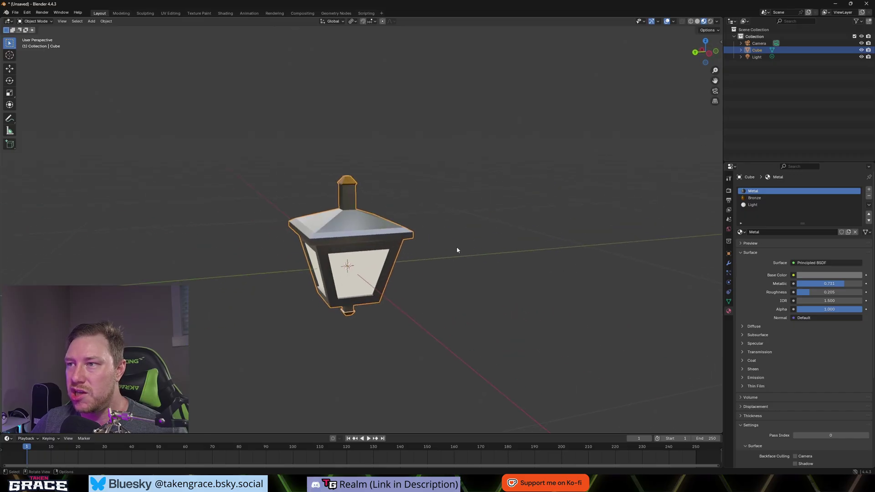
pyautogui.press('g')
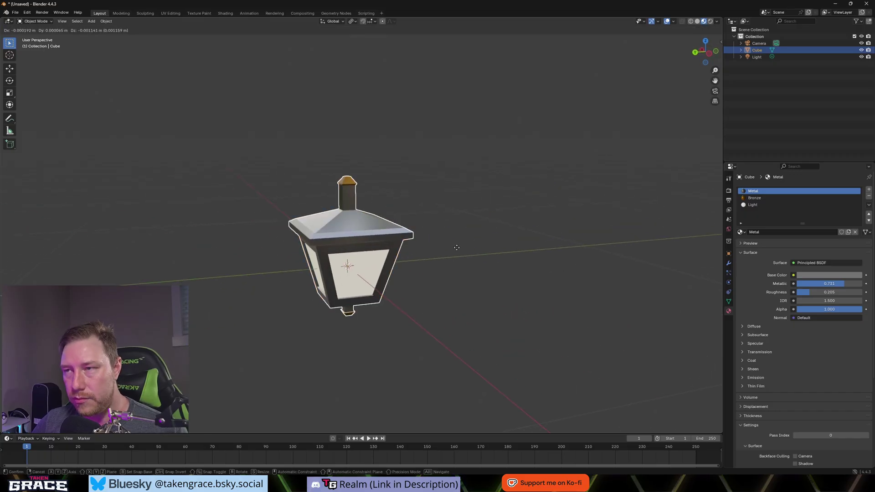
pyautogui.press('z')
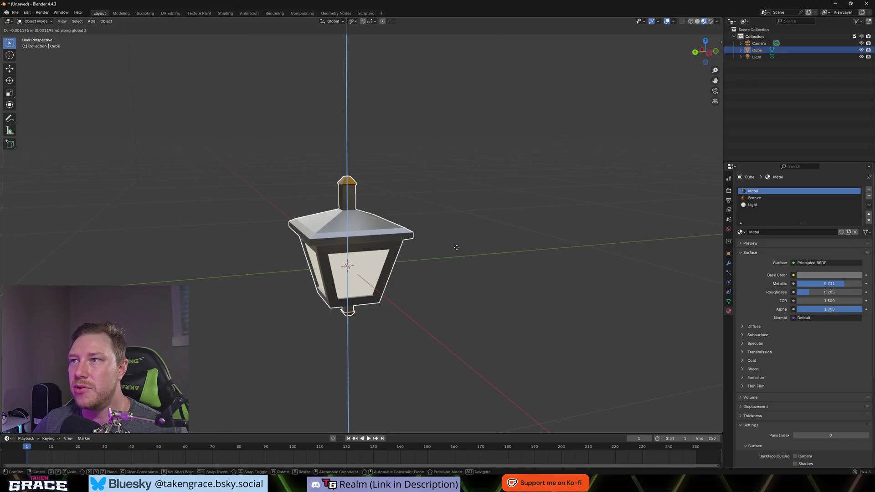
pyautogui.click(438, 196)
pyautogui.moveTo(439, 196); pyautogui.dragTo(409, 293, button='middle')
# Apply all transforms to the lantern and check it from a few angles.
pyautogui.hotkey('ctrl', 'a')
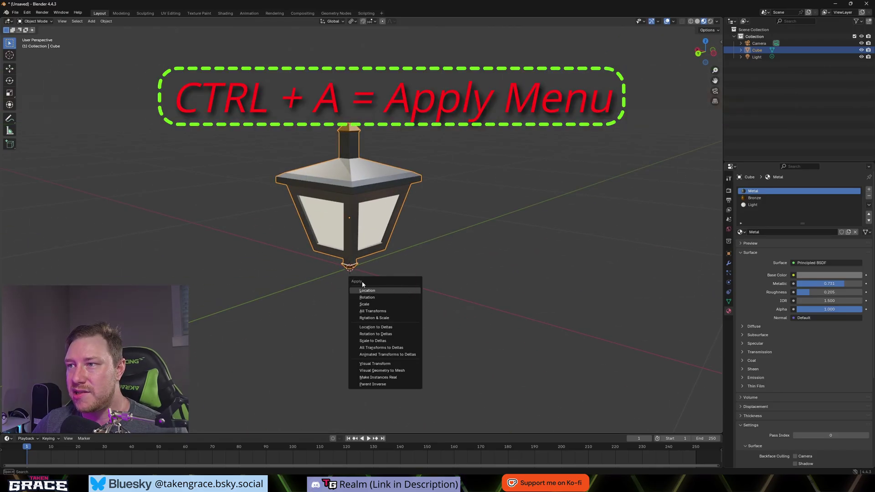
pyautogui.click(366, 311)
pyautogui.click(366, 310)
pyautogui.moveTo(444, 313); pyautogui.dragTo(597, 302, button='middle')
pyautogui.scroll(5, 332, 302)
pyautogui.scroll(-6, 329, 327)
pyautogui.moveTo(330, 328); pyautogui.dragTo(410, 246, button='middle')
pyautogui.scroll(4, 409, 234)
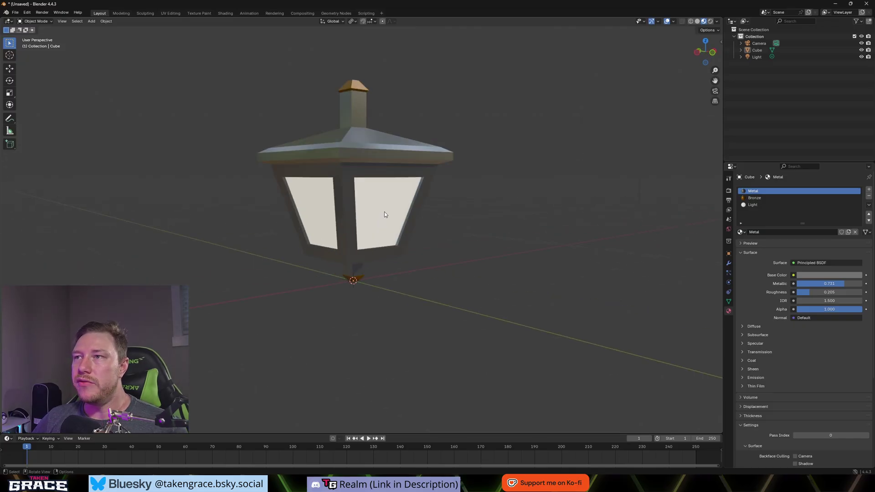
# Put the lantern into Edit Mode and orbit over its roof, body and wooden door.
pyautogui.click(391, 210)
pyautogui.press('Tab')
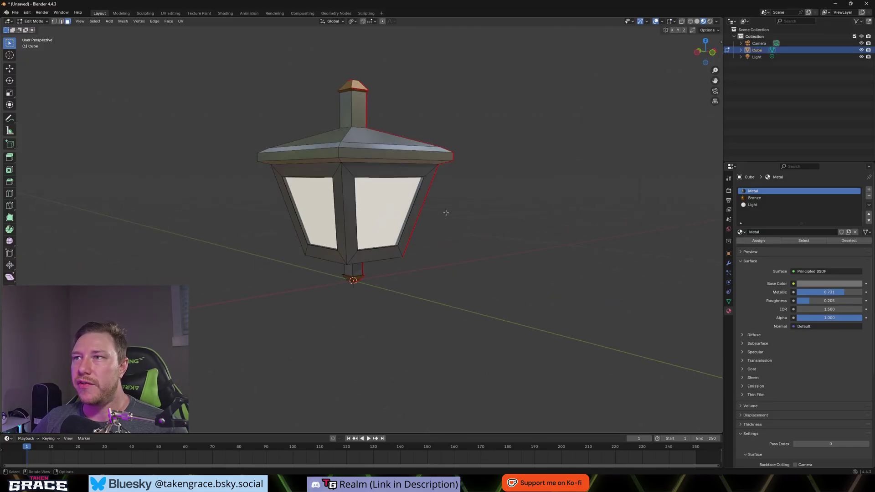
pyautogui.moveTo(449, 211); pyautogui.dragTo(343, 178, button='middle')
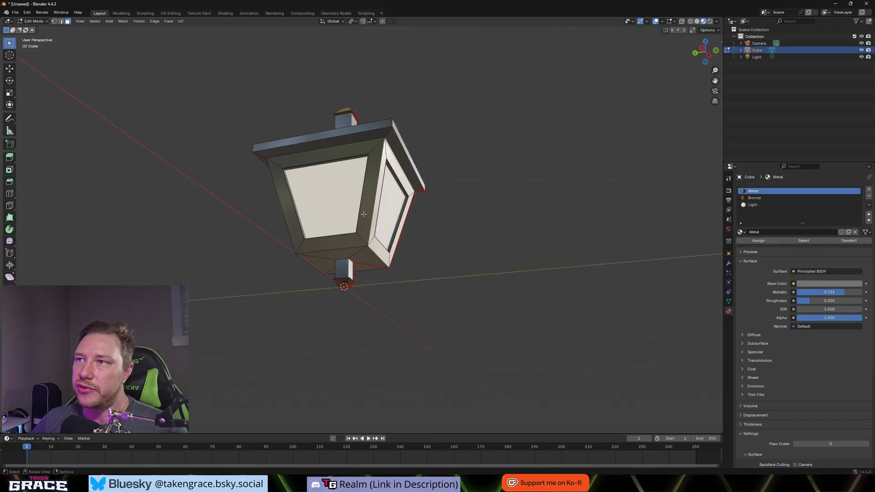
pyautogui.moveTo(294, 199); pyautogui.dragTo(388, 233, button='middle')
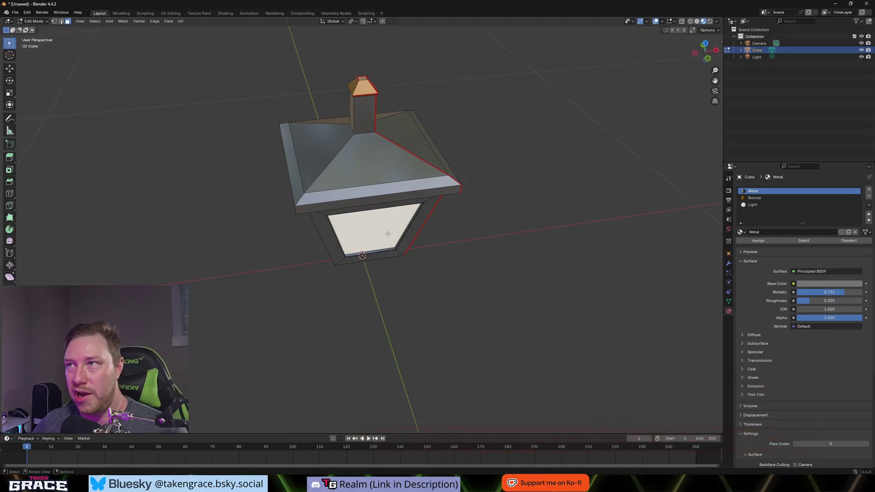
pyautogui.moveTo(459, 274); pyautogui.dragTo(496, 250, button='middle')
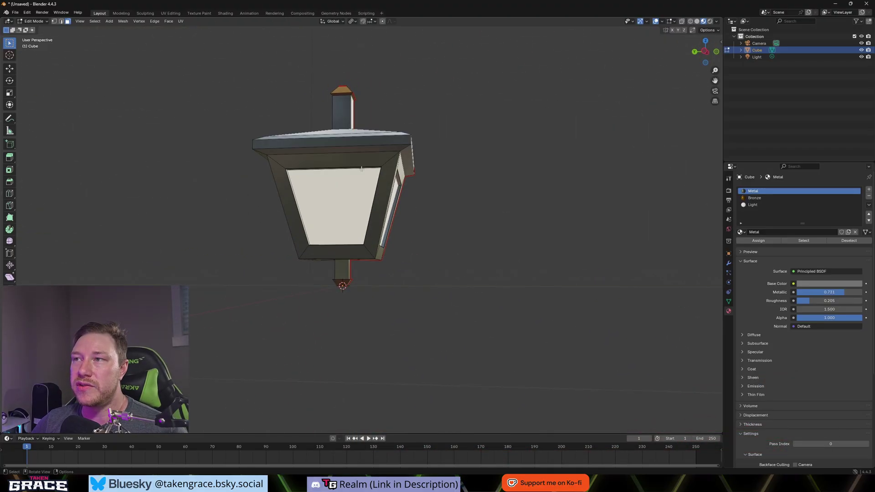
pyautogui.moveTo(296, 182); pyautogui.dragTo(384, 265, button='middle')
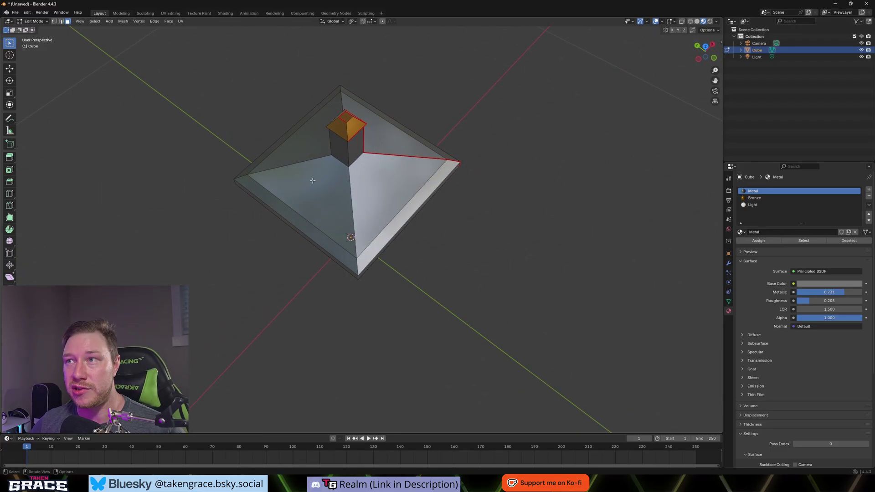
pyautogui.moveTo(343, 206); pyautogui.dragTo(391, 312, button='middle')
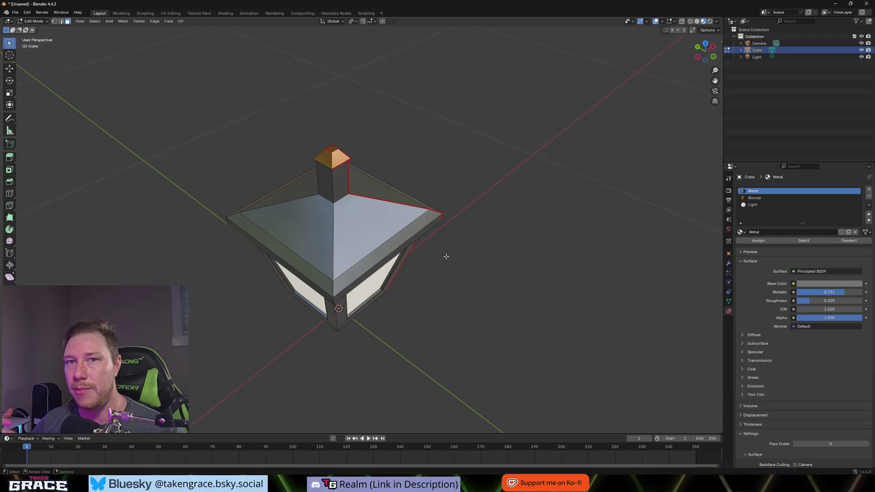
pyautogui.moveTo(447, 256); pyautogui.dragTo(475, 286, button='middle')
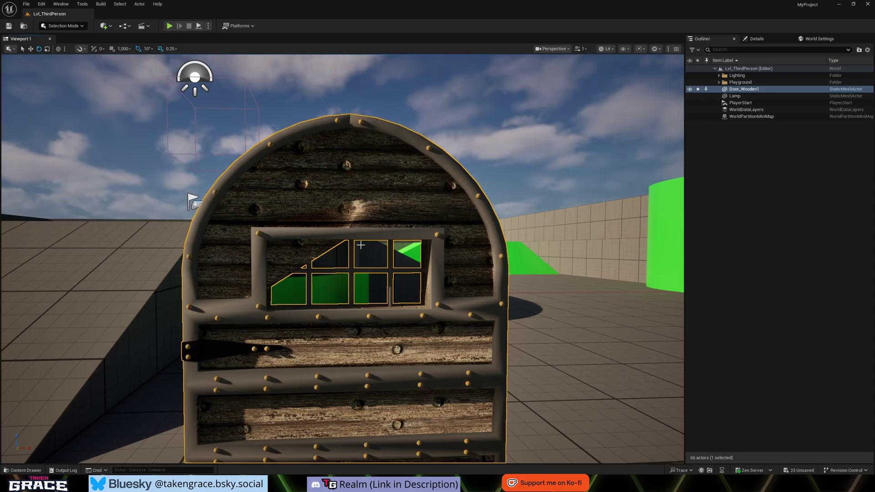
pyautogui.moveTo(345, 207); pyautogui.dragTo(372, 189, button='middle')
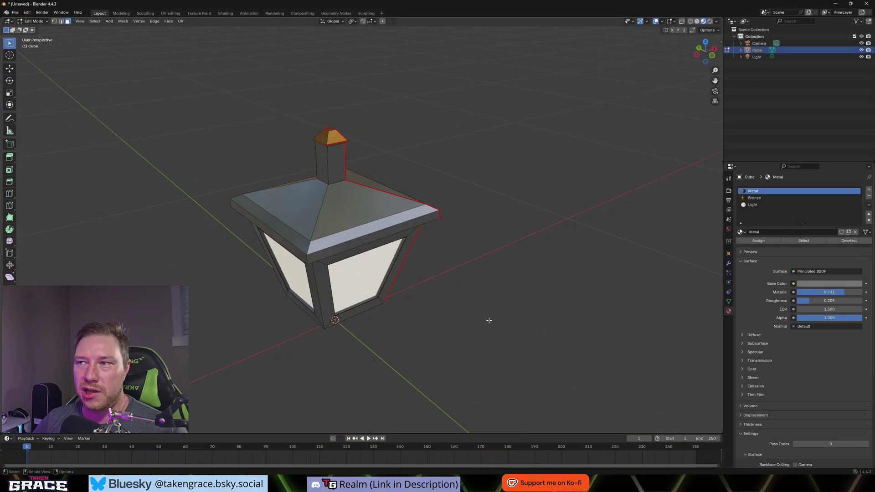
# In Object Mode, add a Triangulate modifier to the lantern and apply it.
pyautogui.moveTo(489, 320); pyautogui.dragTo(388, 346, button='middle')
pyautogui.moveTo(353, 316); pyautogui.dragTo(411, 351, button='middle')
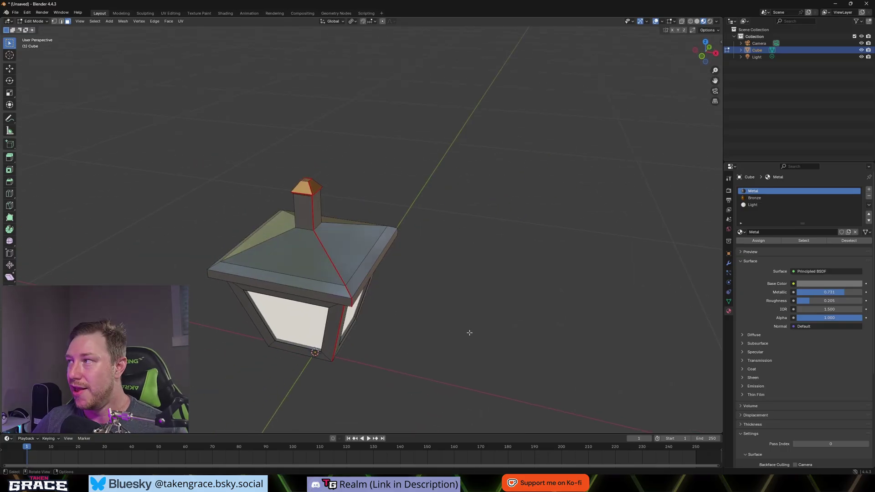
pyautogui.press('a')
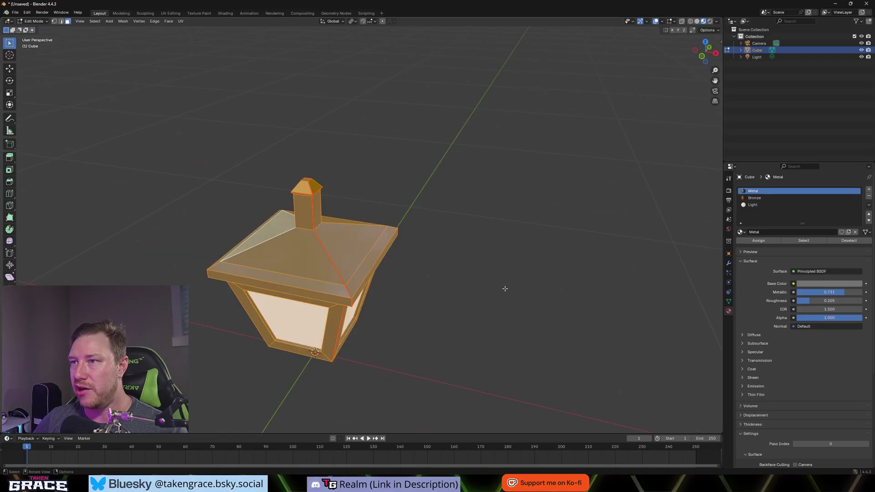
pyautogui.press('Tab')
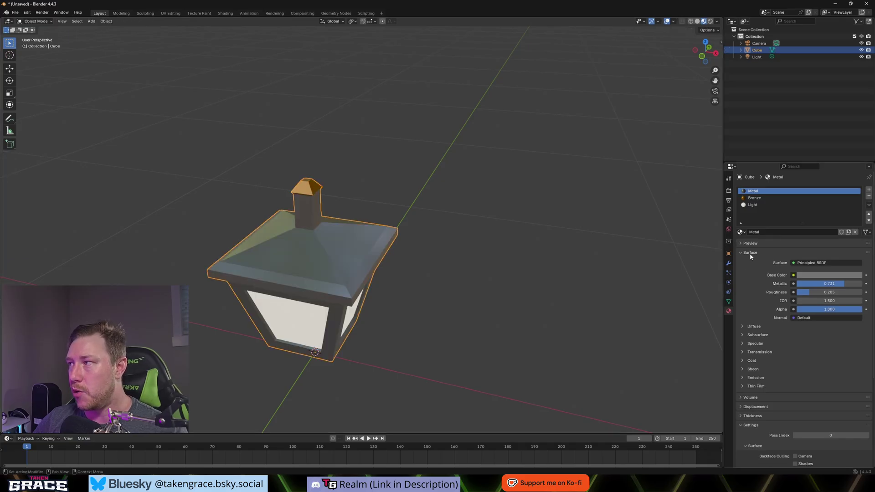
pyautogui.click(729, 263)
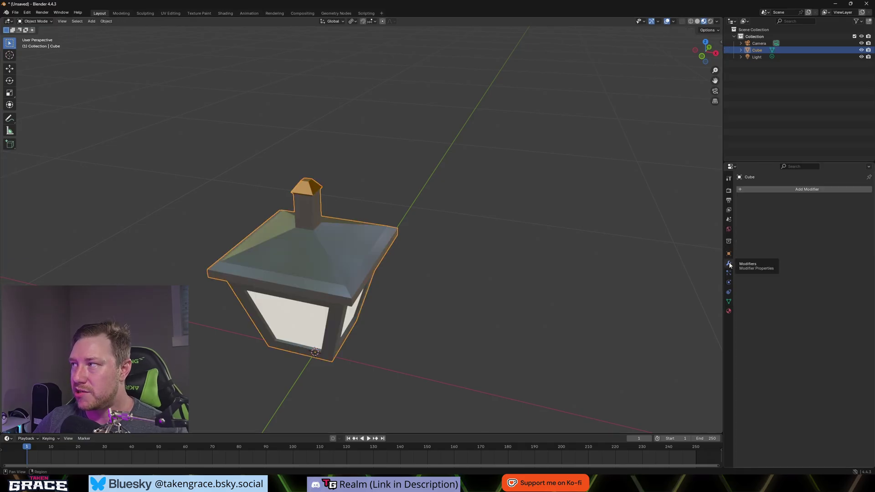
pyautogui.click(775, 191)
pyautogui.moveTo(770, 217)
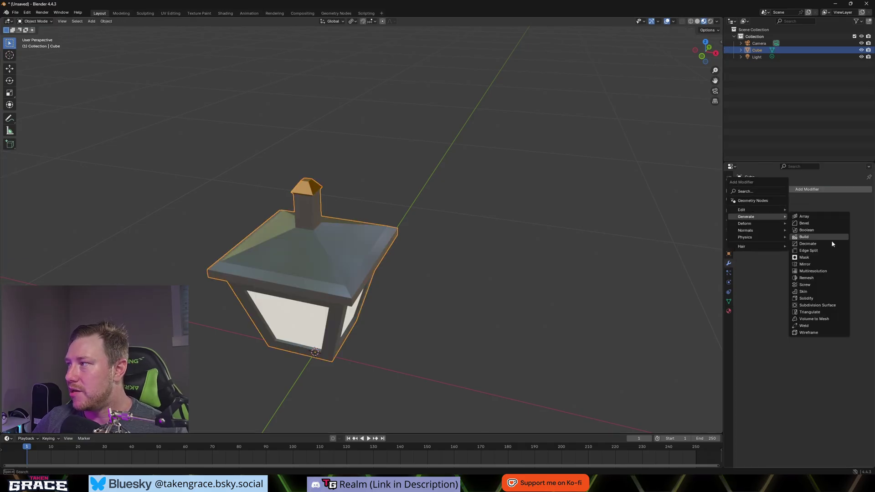
pyautogui.click(811, 312)
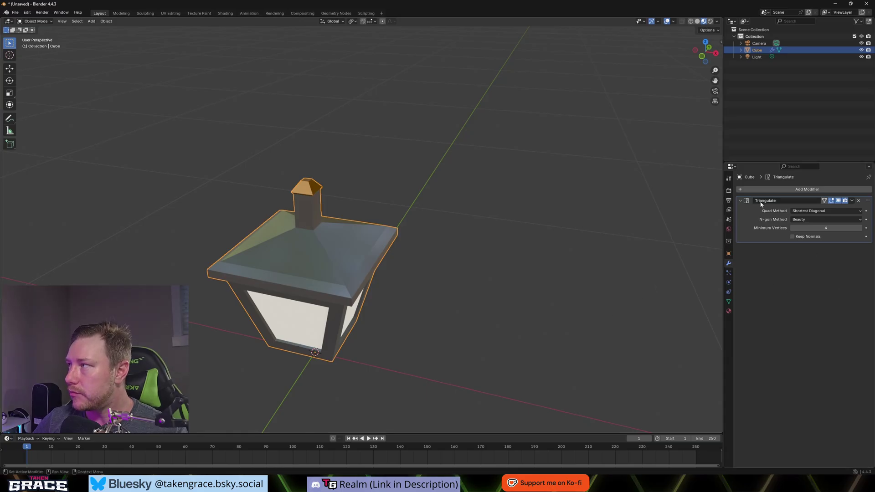
pyautogui.click(851, 201)
pyautogui.click(802, 209)
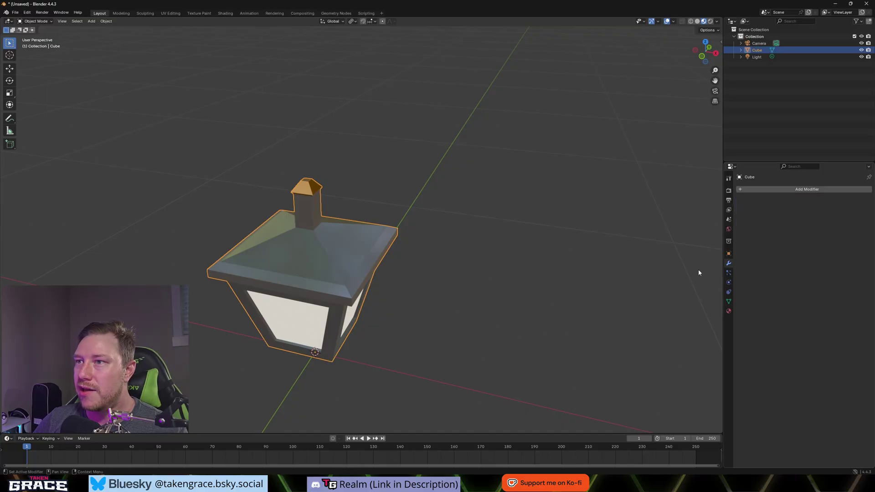
pyautogui.press('Tab')
pyautogui.moveTo(352, 282); pyautogui.dragTo(350, 309, button='middle')
pyautogui.scroll(3, 351, 303)
pyautogui.click(391, 329)
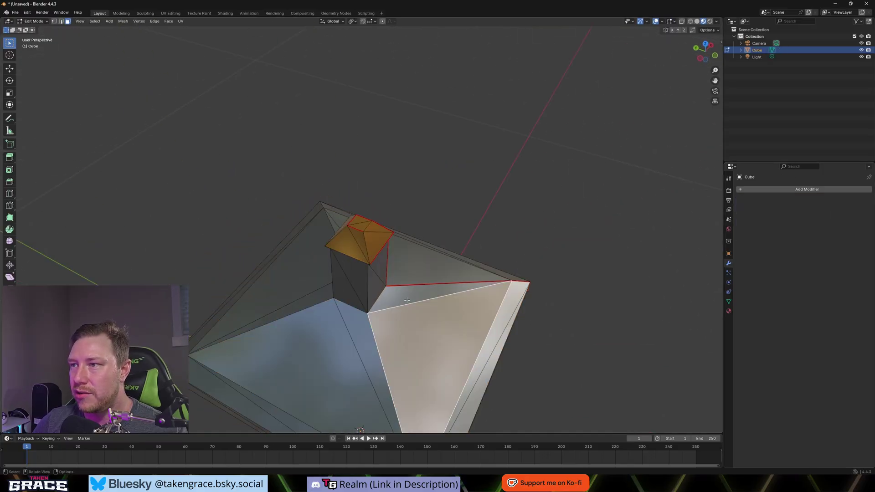
pyautogui.moveTo(407, 300); pyautogui.dragTo(498, 361, button='middle')
pyautogui.scroll(-3, 401, 273)
pyautogui.scroll(4, 419, 260)
pyautogui.scroll(-2, 451, 318)
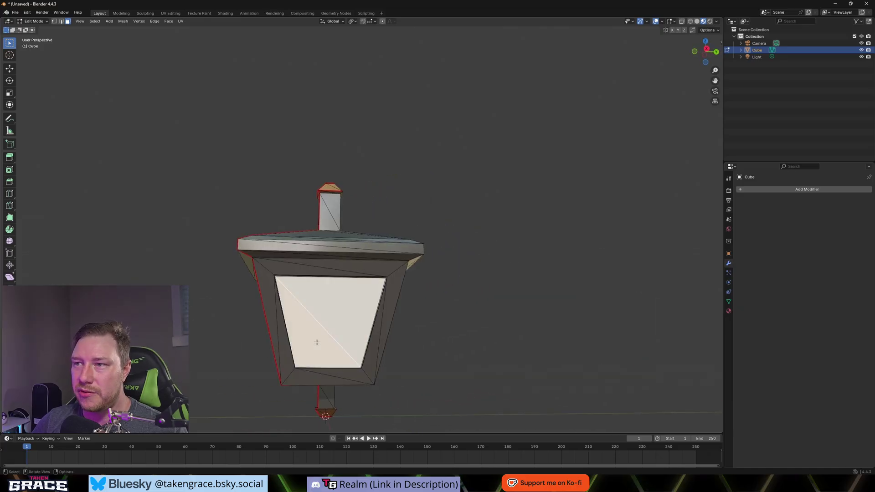
pyautogui.moveTo(317, 344); pyautogui.dragTo(431, 313, button='middle')
pyautogui.press('Tab')
pyautogui.scroll(-2, 426, 309)
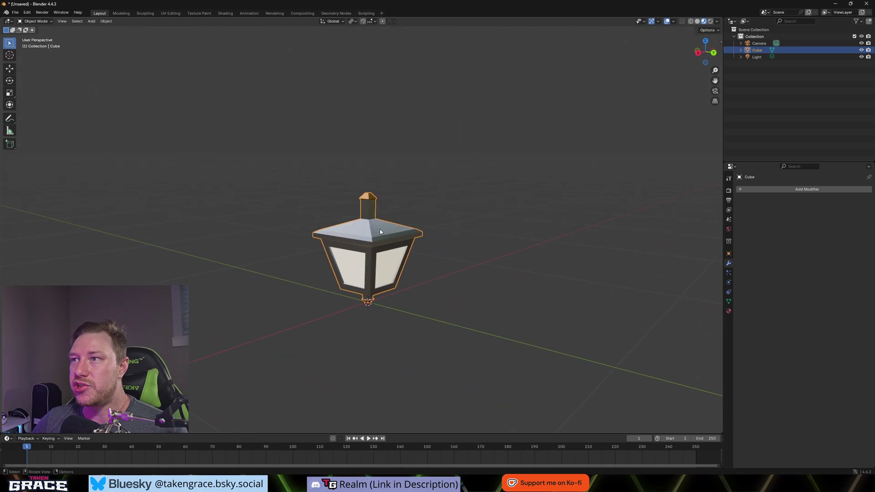
# Start an FBX export to Downloads named Lamp.fbx, limited to Mesh objects.
pyautogui.press('KP_1')
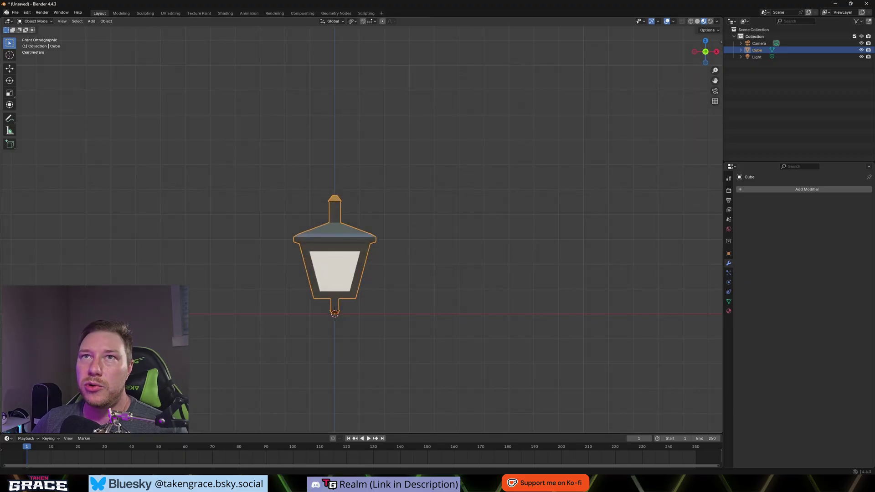
pyautogui.click(15, 13)
pyautogui.moveTo(43, 116)
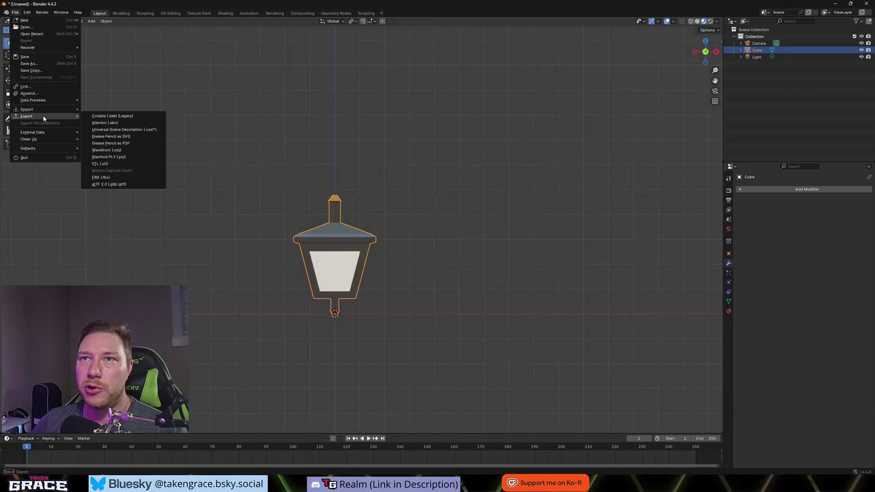
pyautogui.click(104, 177)
pyautogui.click(288, 199)
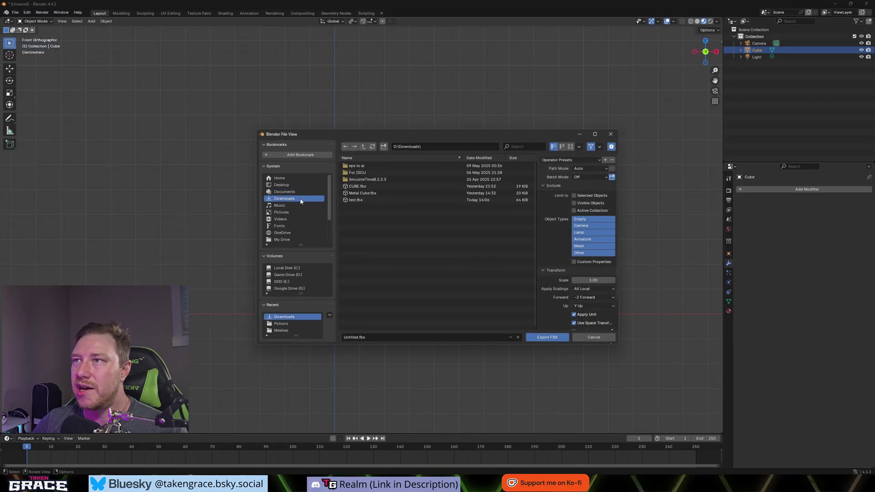
pyautogui.click(358, 337)
pyautogui.click(357, 337)
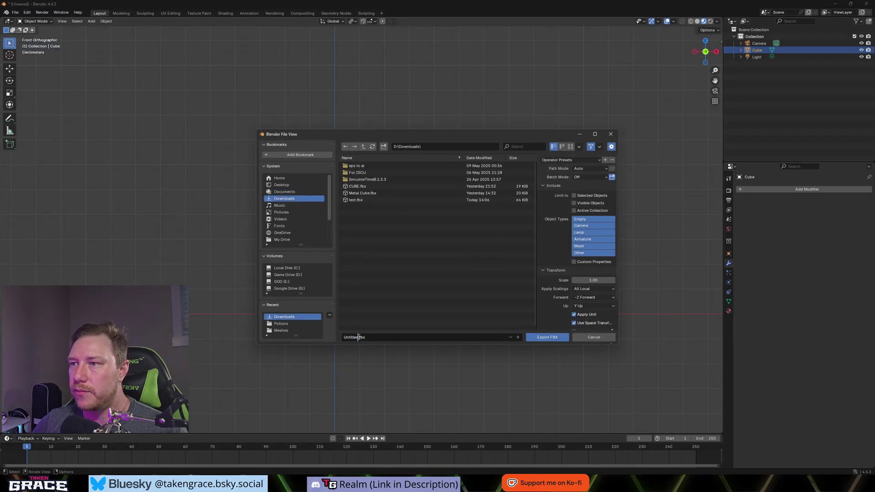
pyautogui.press('BackSpace')
pyautogui.press('BackSpace')
pyautogui.press('BackSpace')
pyautogui.press('BackSpace')
pyautogui.press('BackSpace')
pyautogui.press('BackSpace')
pyautogui.press('BackSpace')
pyautogui.press('BackSpace')
pyautogui.write('Lamp')
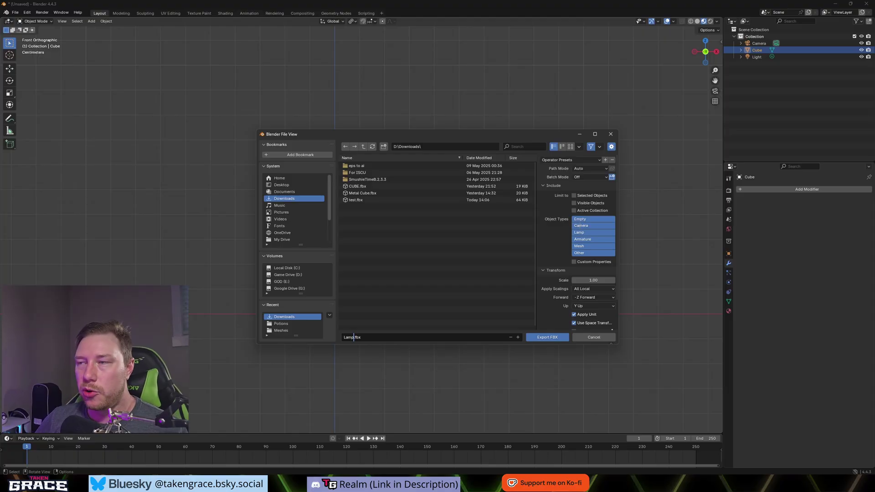
pyautogui.click(652, 247)
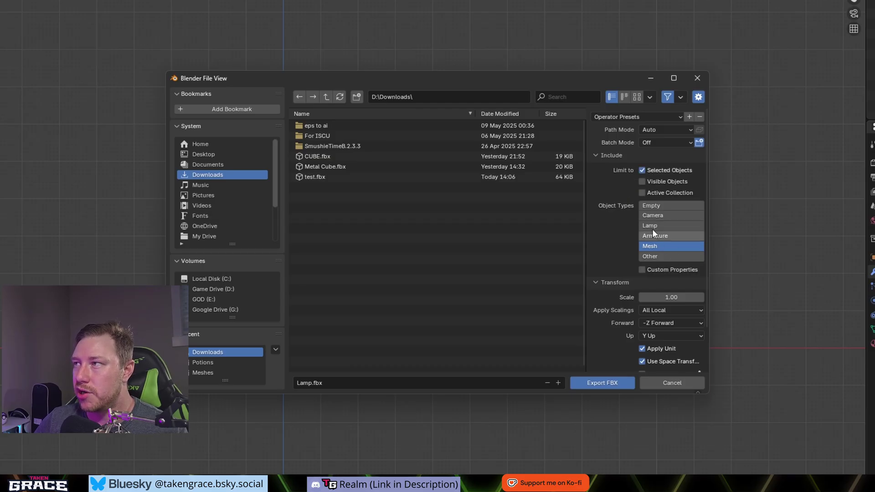
pyautogui.scroll(-3, 641, 301)
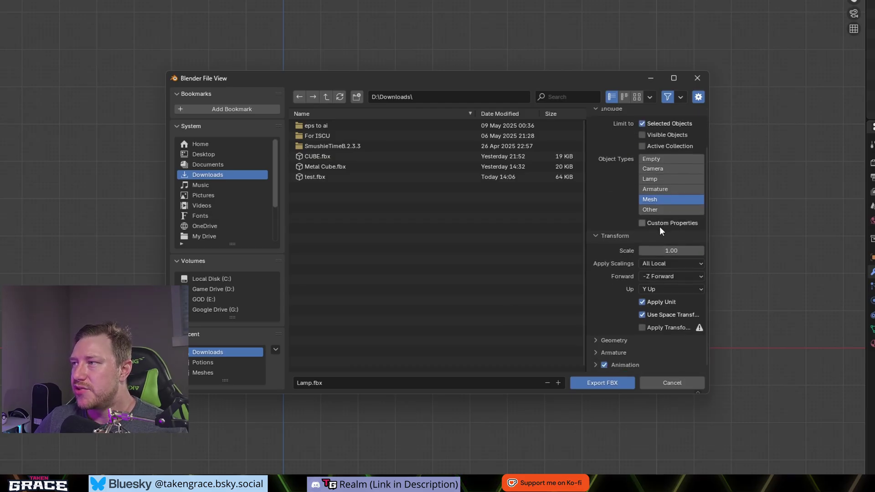
# Set the FBX export to X Forward, Z Up and Face smoothing.
pyautogui.click(702, 276)
pyautogui.click(669, 287)
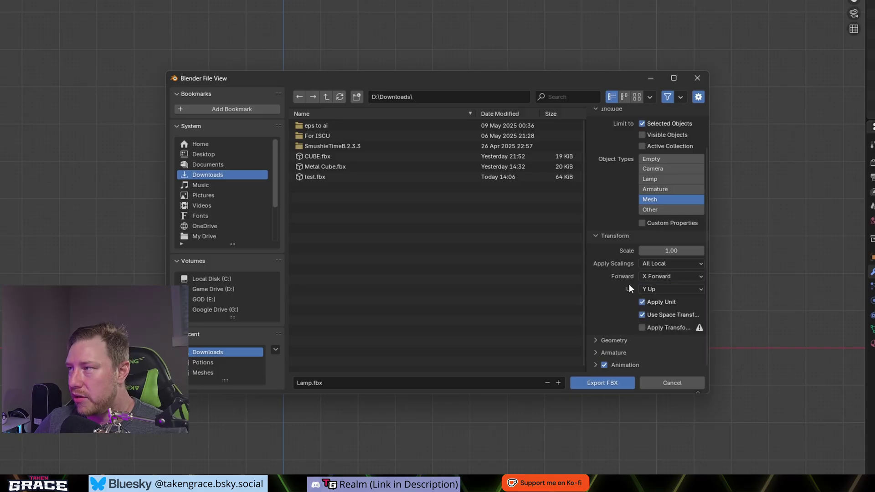
pyautogui.click(674, 292)
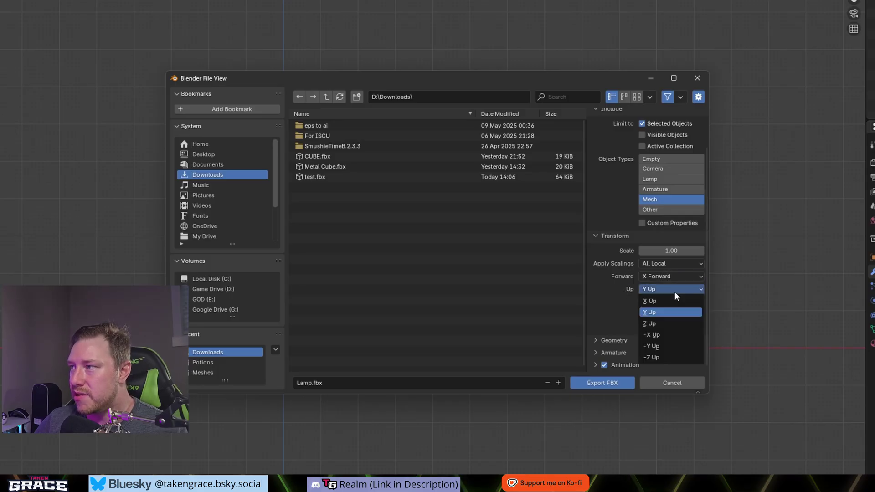
pyautogui.click(655, 320)
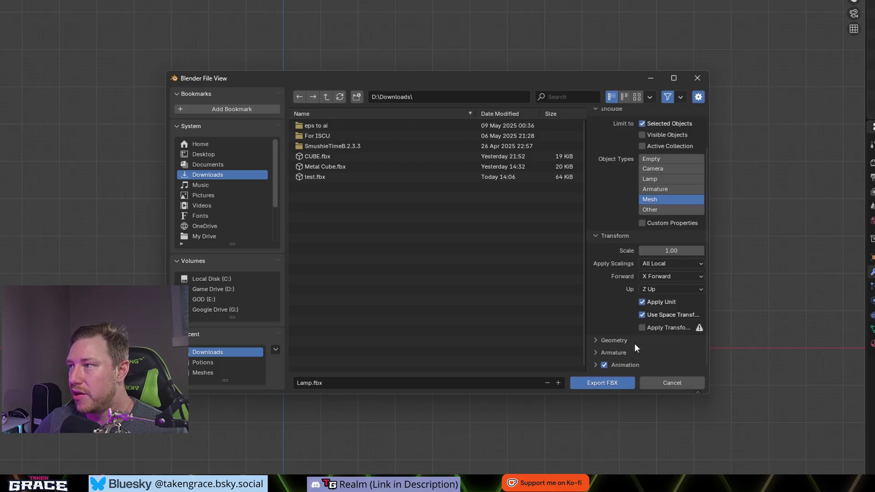
pyautogui.click(596, 341)
pyautogui.scroll(-3, 615, 326)
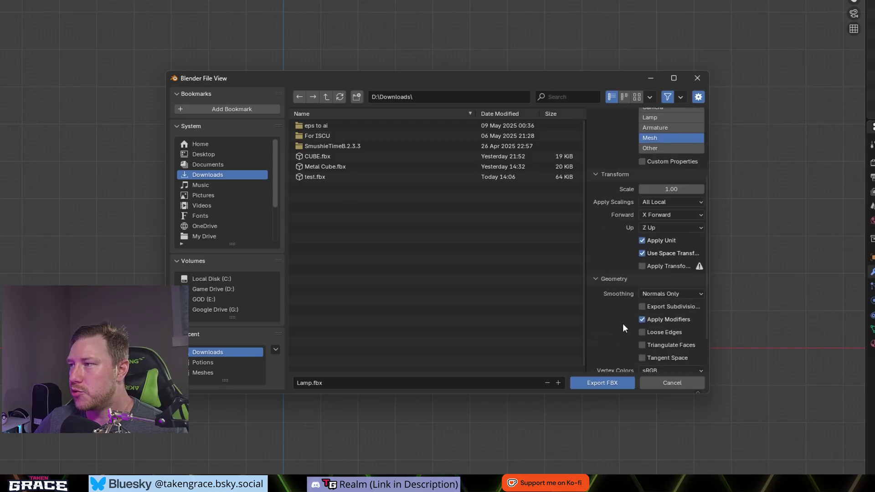
pyautogui.click(647, 292)
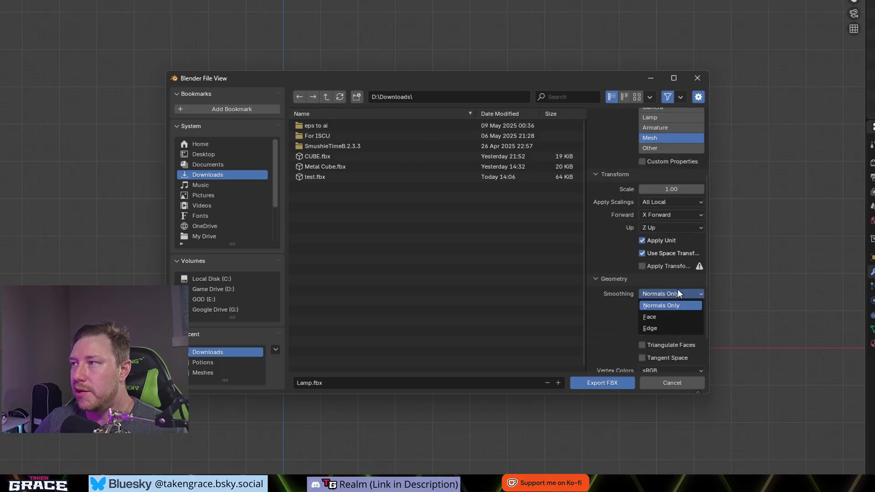
pyautogui.click(655, 319)
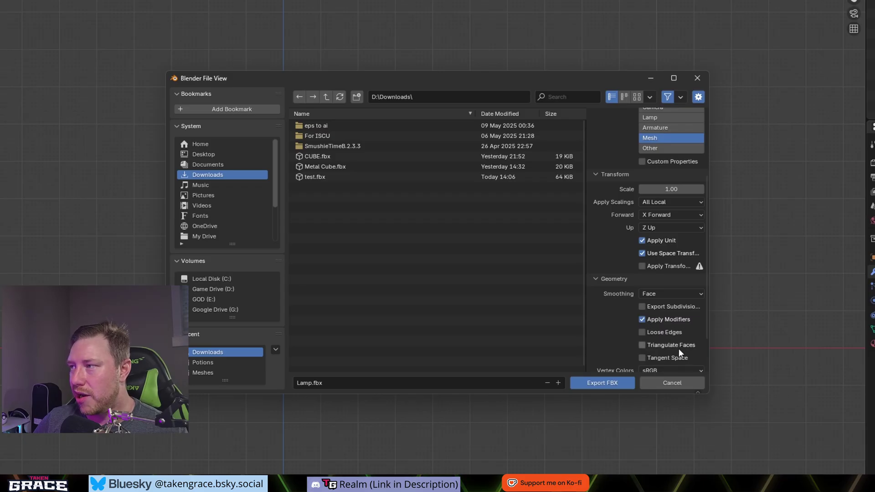
pyautogui.scroll(-2, 679, 348)
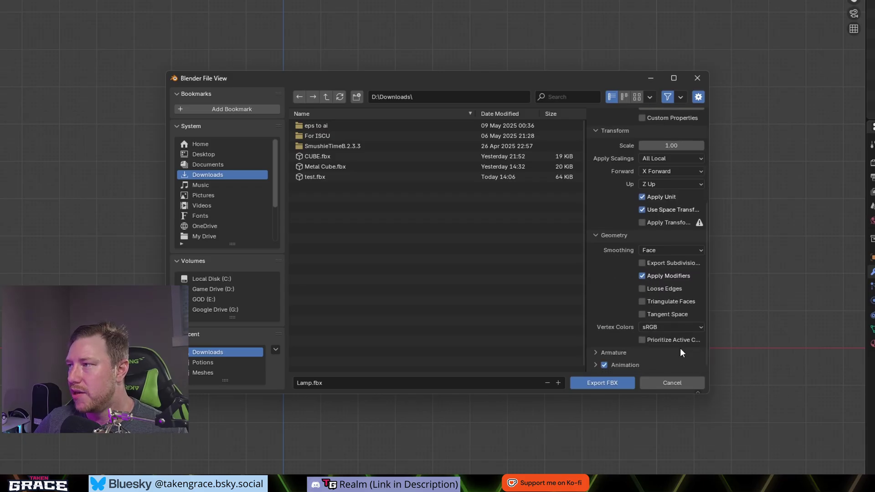
pyautogui.click(594, 353)
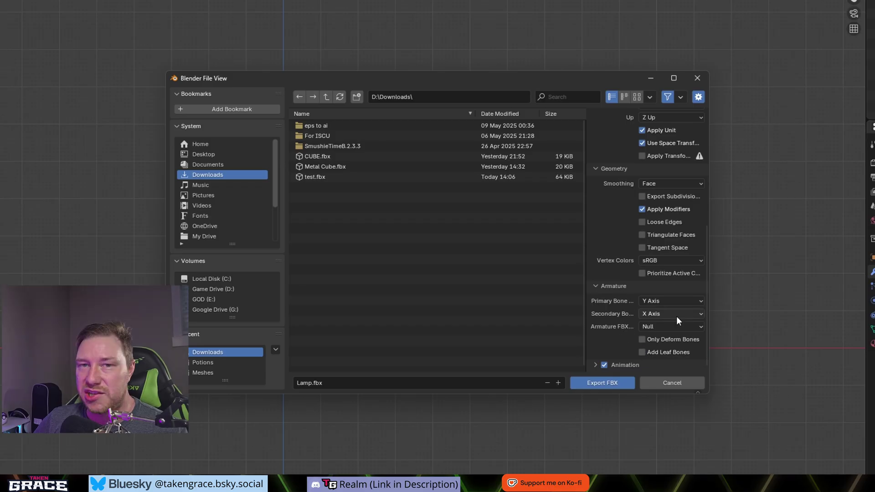
pyautogui.click(596, 285)
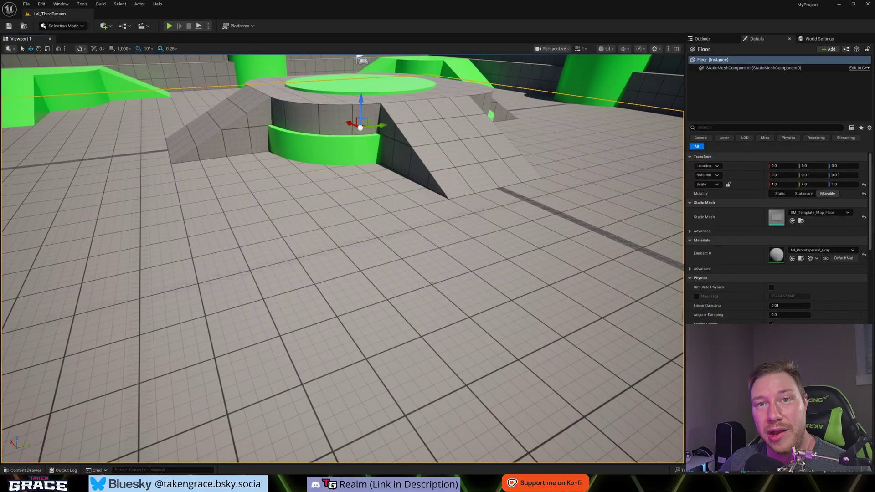
# Open the Content Drawer and scroll through the Lamp.fbx import options.
pyautogui.moveTo(401, 271); pyautogui.dragTo(392, 246, button='right')
pyautogui.hotkey('ctrl', 'space')
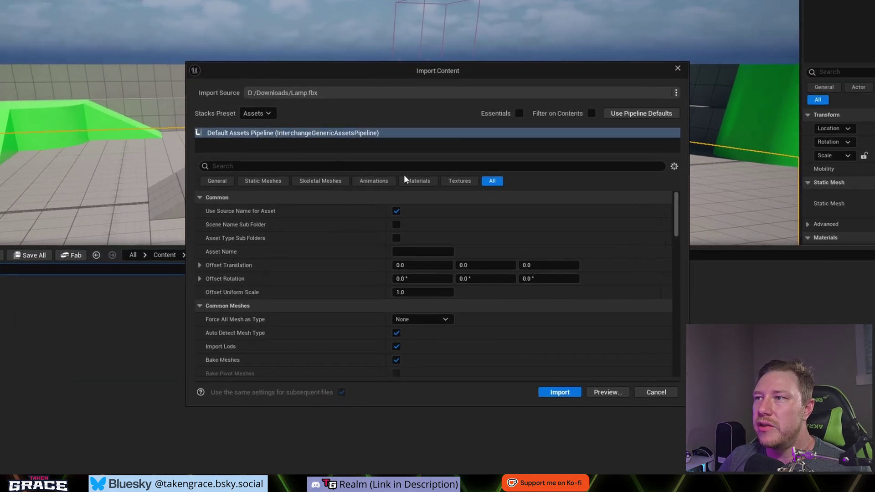
pyautogui.scroll(-5, 422, 318)
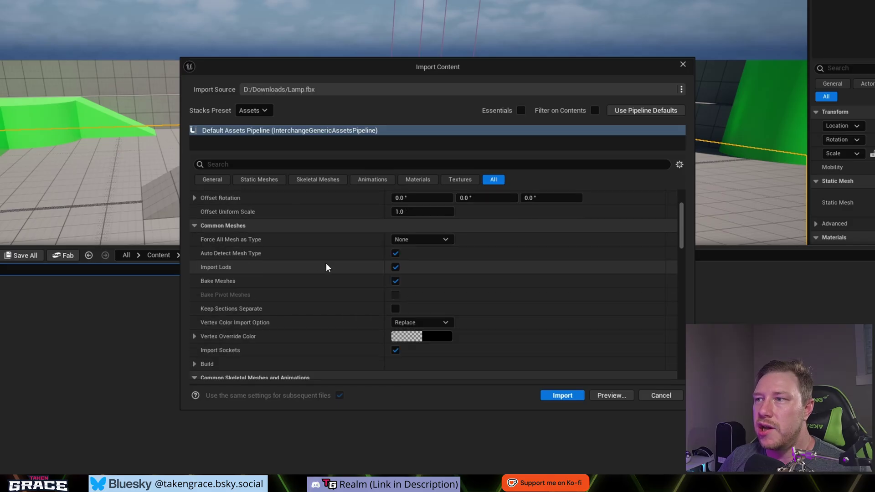
pyautogui.scroll(-6, 326, 267)
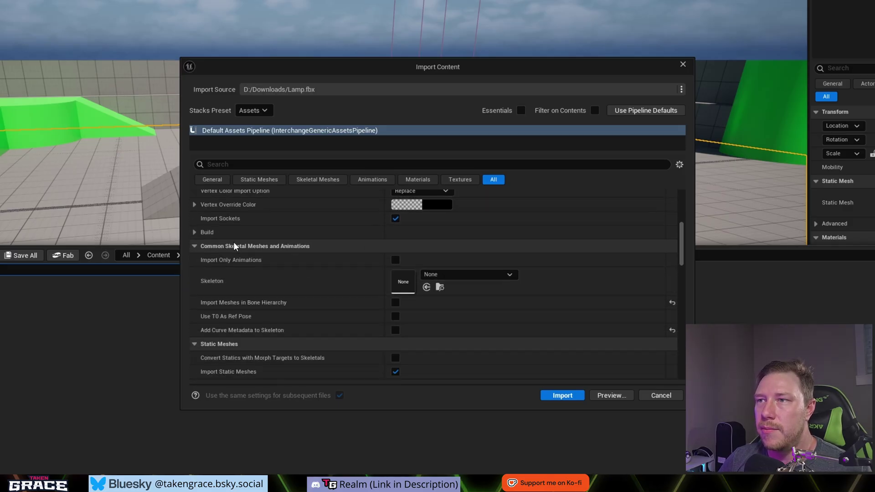
pyautogui.scroll(-1, 292, 266)
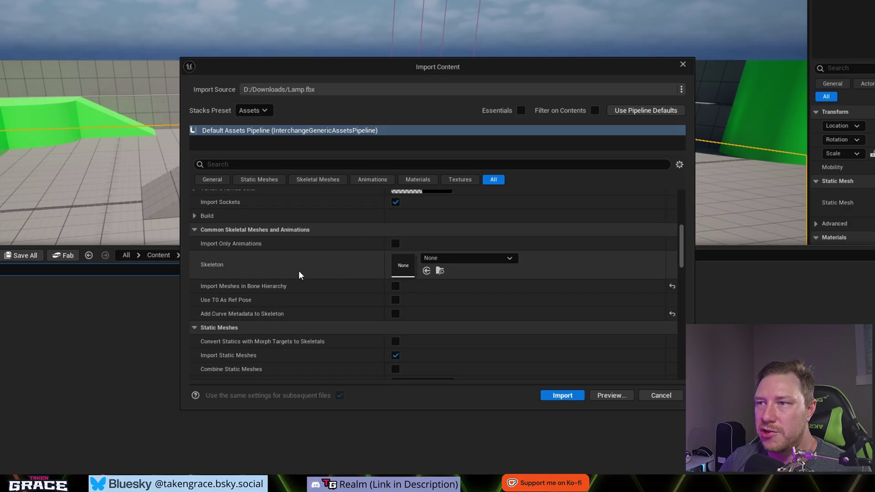
pyautogui.scroll(-2, 299, 270)
pyautogui.scroll(-2, 327, 303)
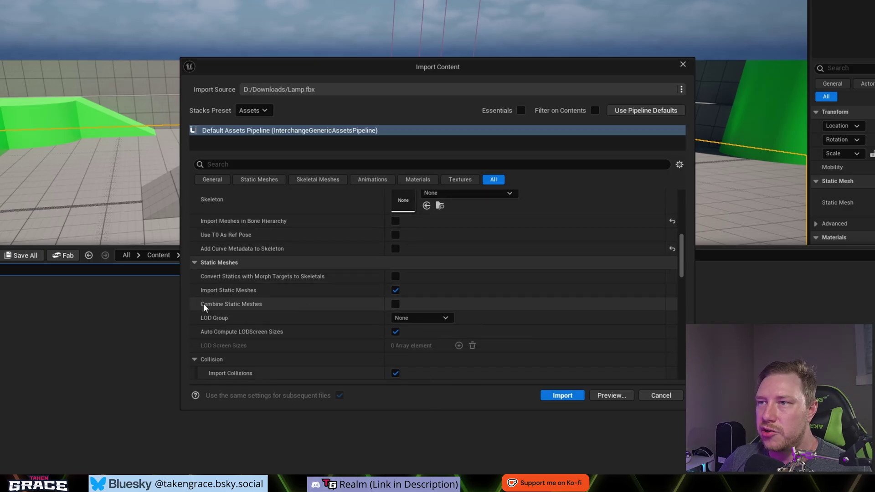
pyautogui.scroll(-3, 359, 318)
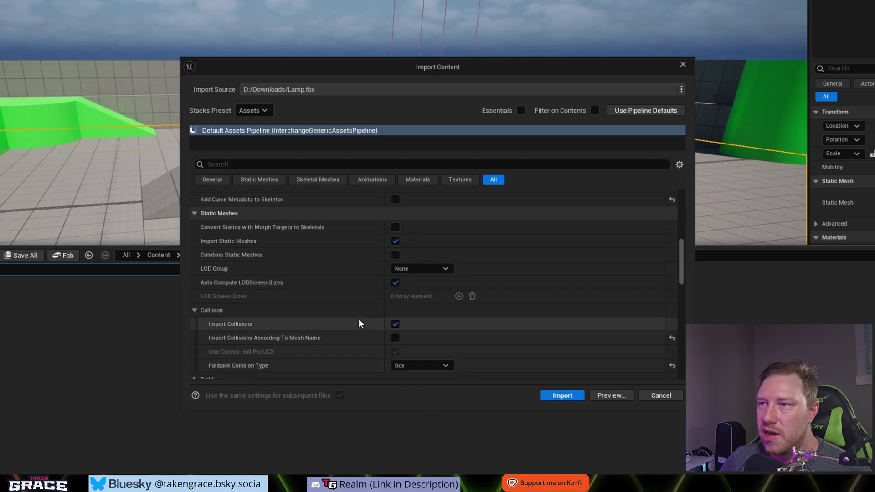
pyautogui.scroll(-2, 359, 319)
# Keep Import Collisions on with Box fallback collision and review the remaining import settings.
pyautogui.click(395, 291)
pyautogui.click(395, 292)
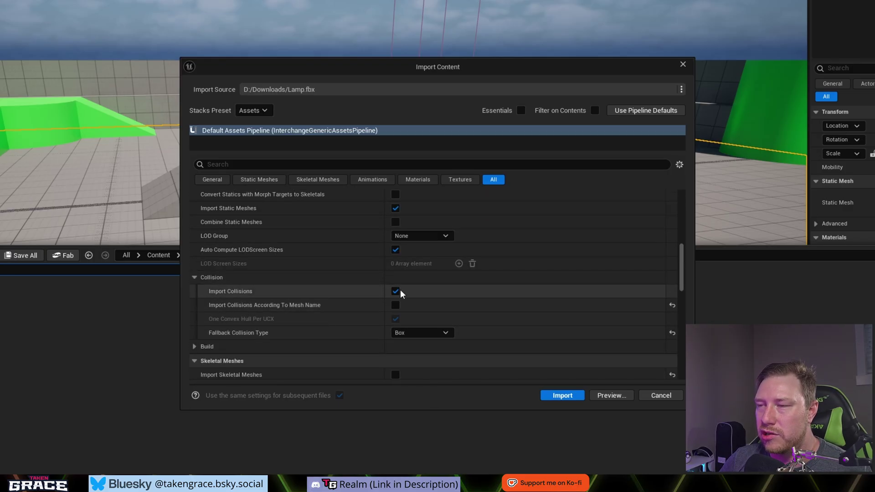
pyautogui.click(421, 334)
pyautogui.click(410, 343)
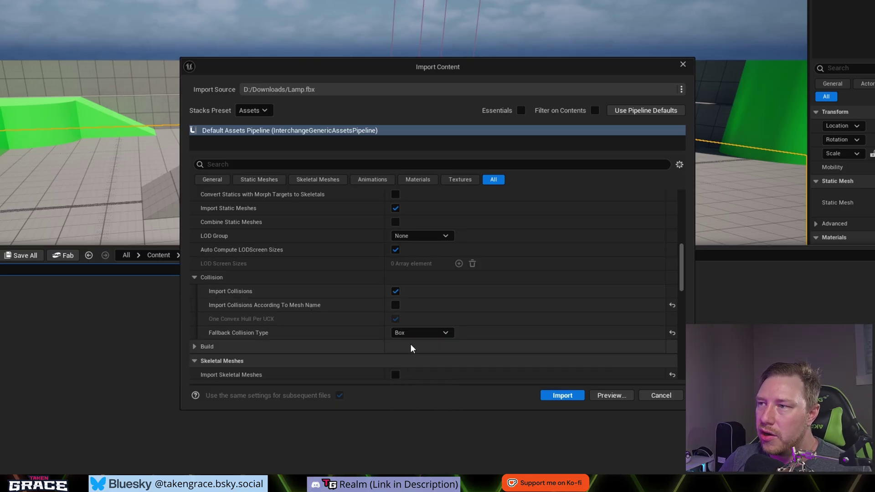
pyautogui.scroll(-3, 371, 340)
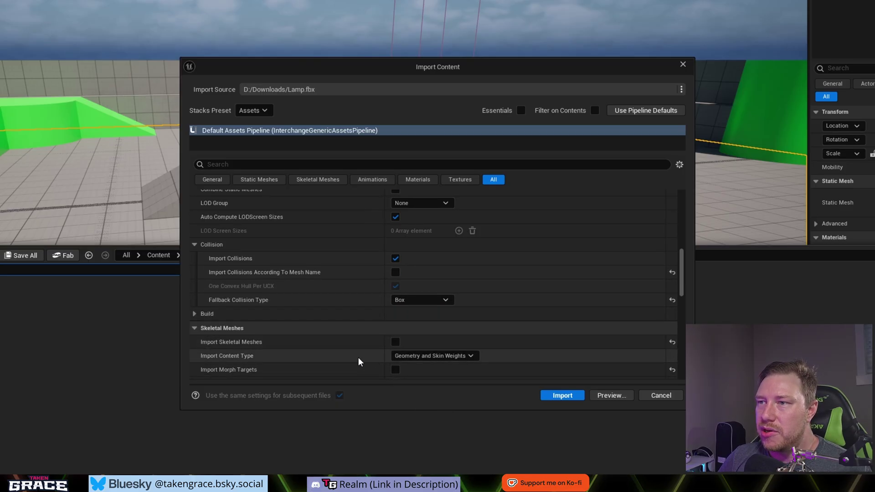
pyautogui.scroll(-10, 355, 357)
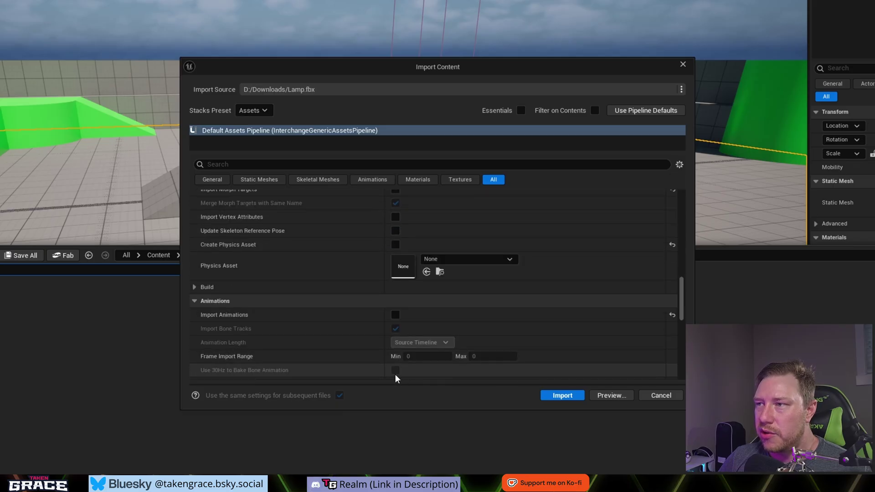
pyautogui.scroll(-8, 274, 310)
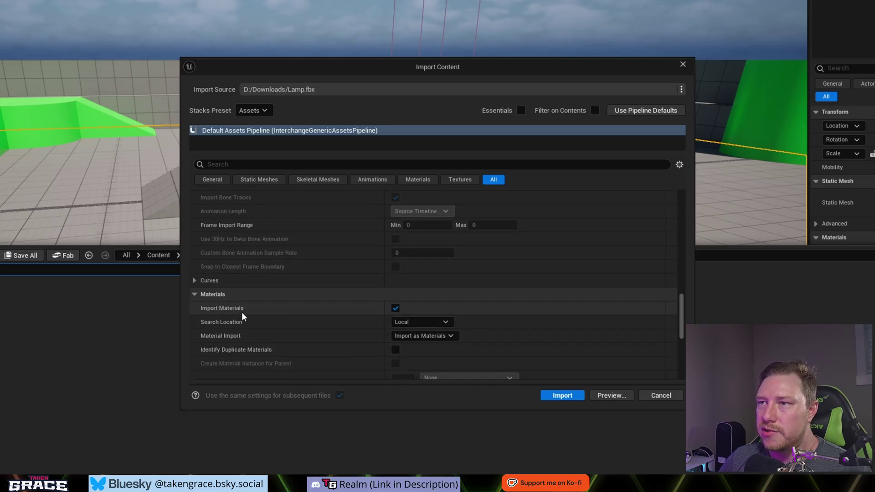
pyautogui.scroll(-2, 203, 311)
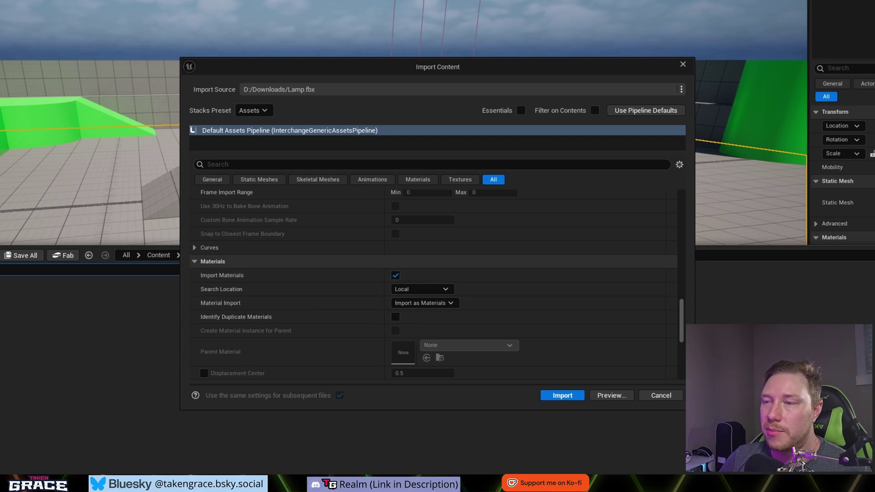
pyautogui.scroll(-2, 496, 328)
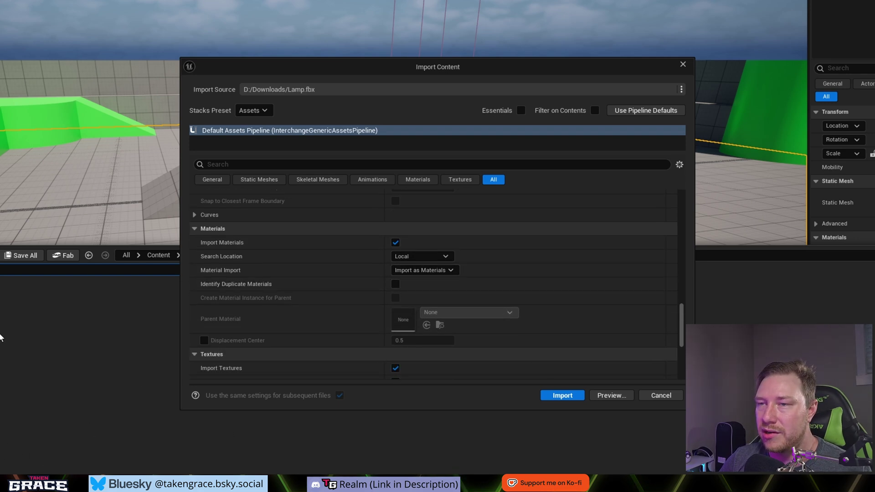
pyautogui.scroll(-2, 372, 291)
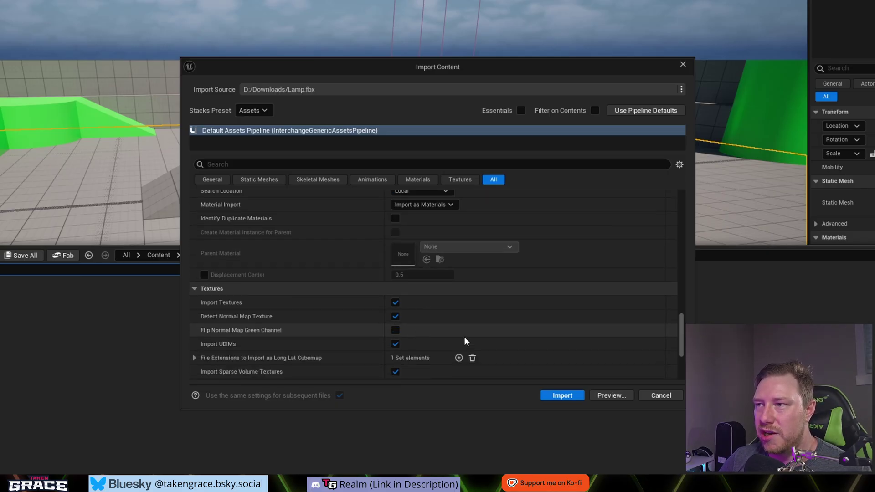
pyautogui.scroll(-4, 488, 335)
pyautogui.scroll(-1, 377, 310)
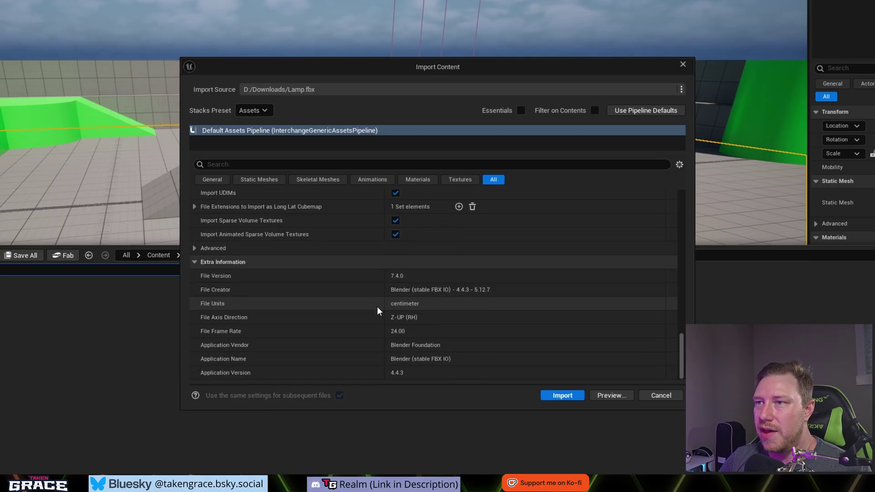
# Import the lamp file, then open the Lamp static mesh and orbit to view its Metal, Bronze and Light materials.
pyautogui.click(562, 396)
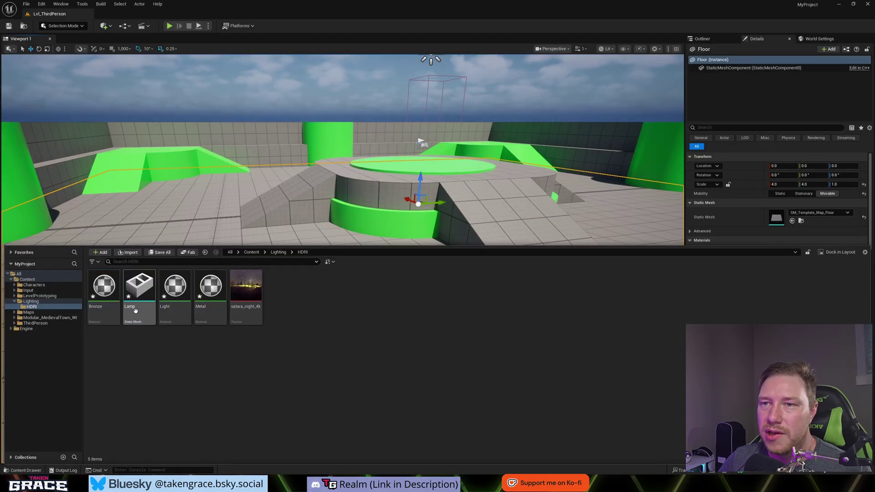
pyautogui.click(139, 317)
pyautogui.doubleClick(139, 317)
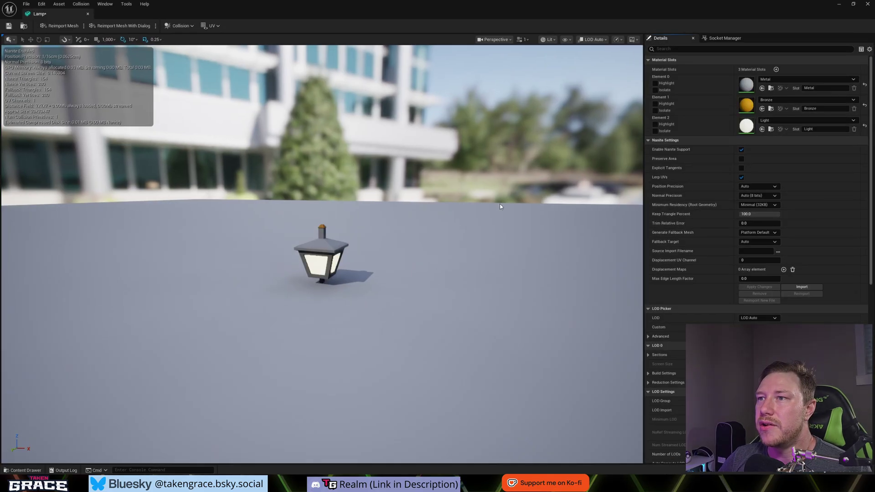
pyautogui.moveTo(332, 272); pyautogui.dragTo(383, 316)
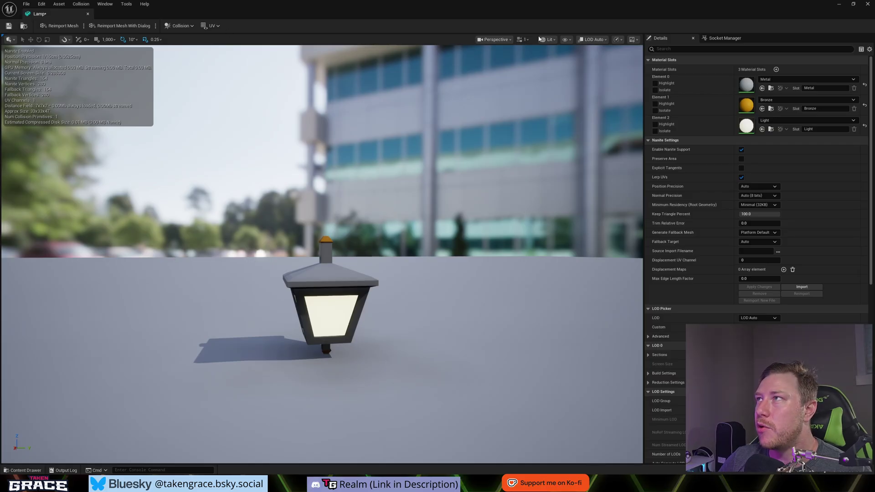
# Show the lamp's Simple Collision as a green box in the viewport and check the Collision options.
pyautogui.click(566, 39)
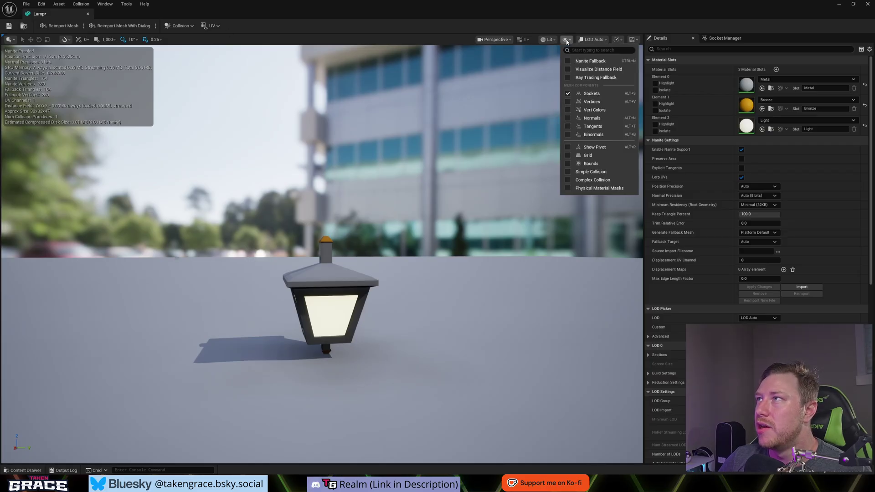
pyautogui.click(569, 172)
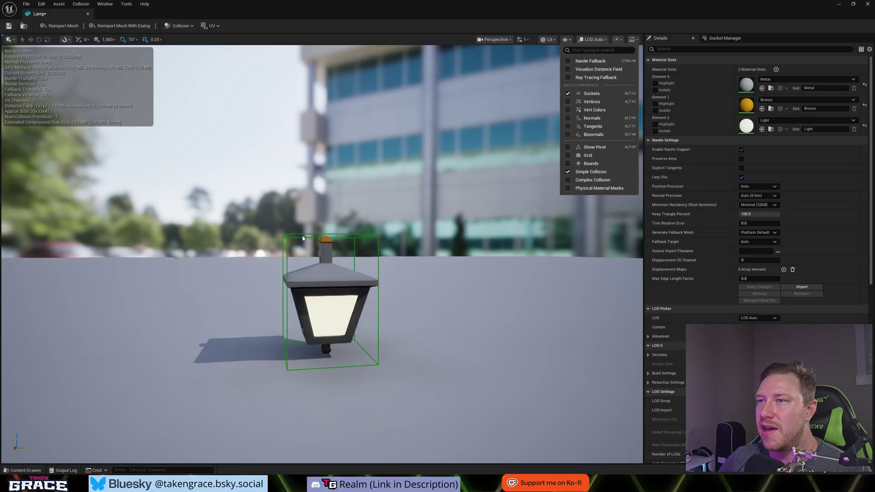
pyautogui.click(288, 364)
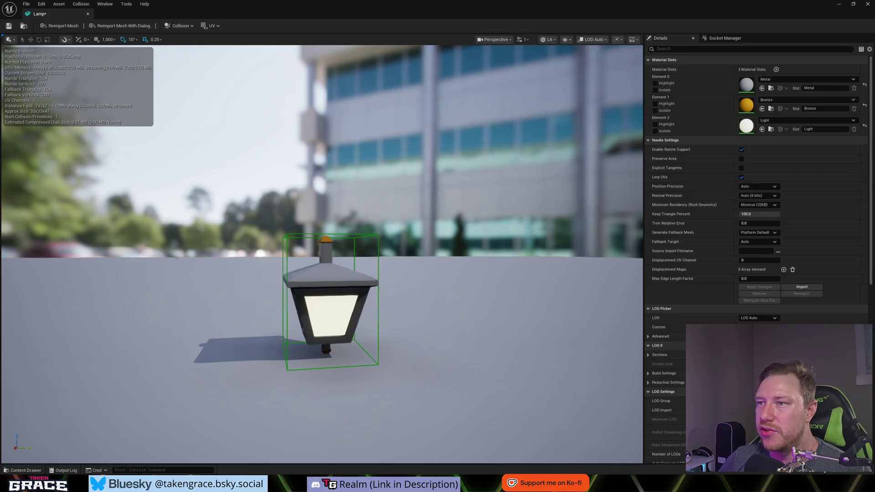
pyautogui.moveTo(288, 364); pyautogui.dragTo(312, 360)
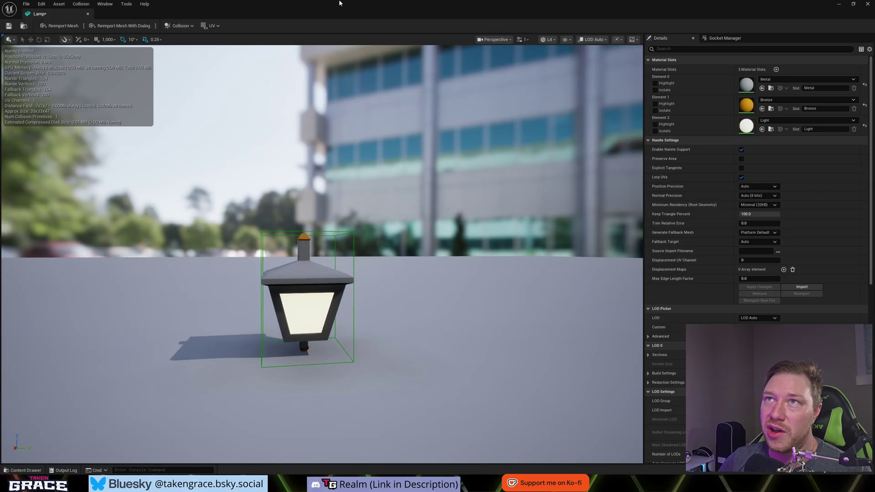
pyautogui.click(179, 26)
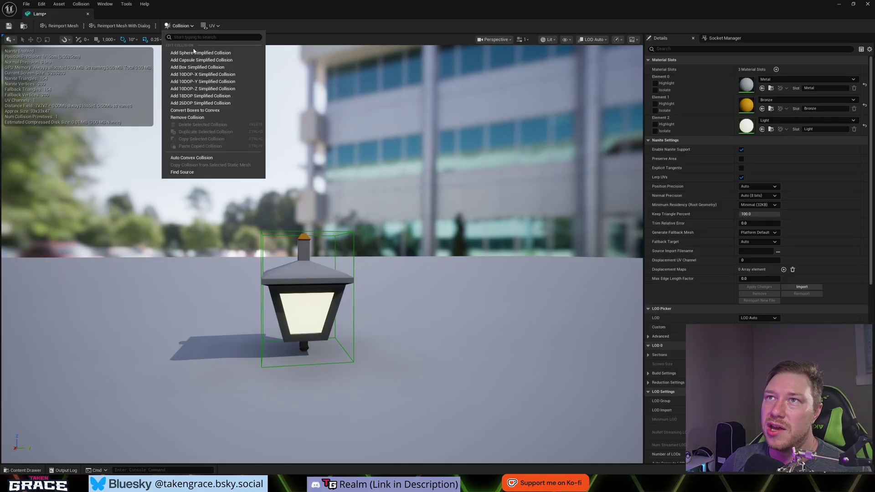
pyautogui.click(307, 268)
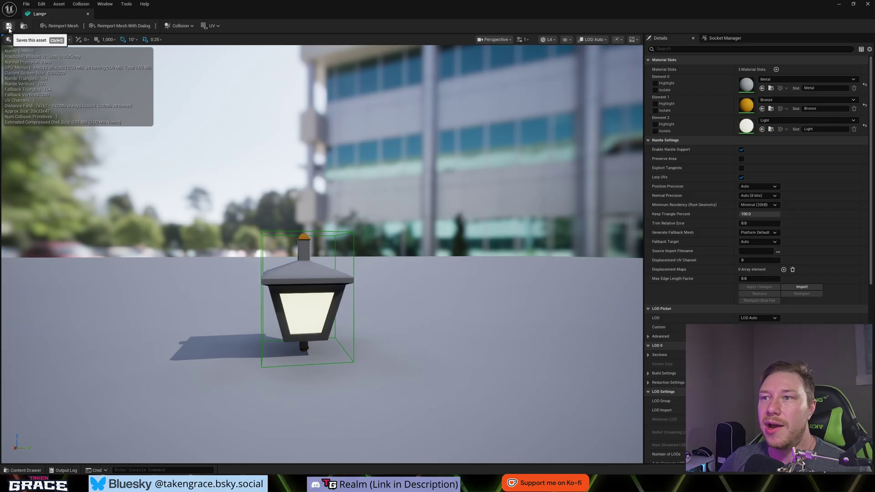
# Save the Lamp mesh and drag it from the Content Drawer onto the level floor.
pyautogui.hotkey('ctrl', 's')
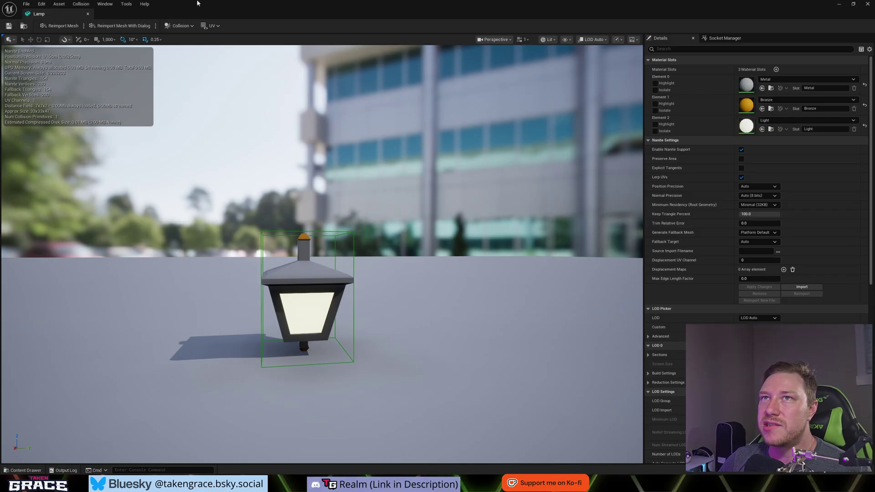
pyautogui.click(88, 14)
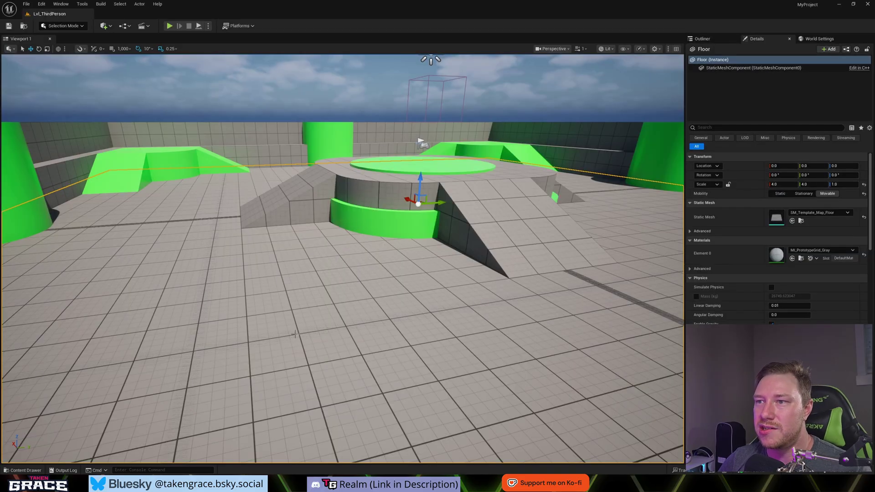
pyautogui.hotkey('ctrl', 'space')
pyautogui.moveTo(175, 294); pyautogui.dragTo(364, 317)
pyautogui.moveTo(366, 342); pyautogui.dragTo(372, 349, button='right')
# Frame the placed lamp and raise it to a Z height of about 131.79.
pyautogui.rightClick(372, 349)
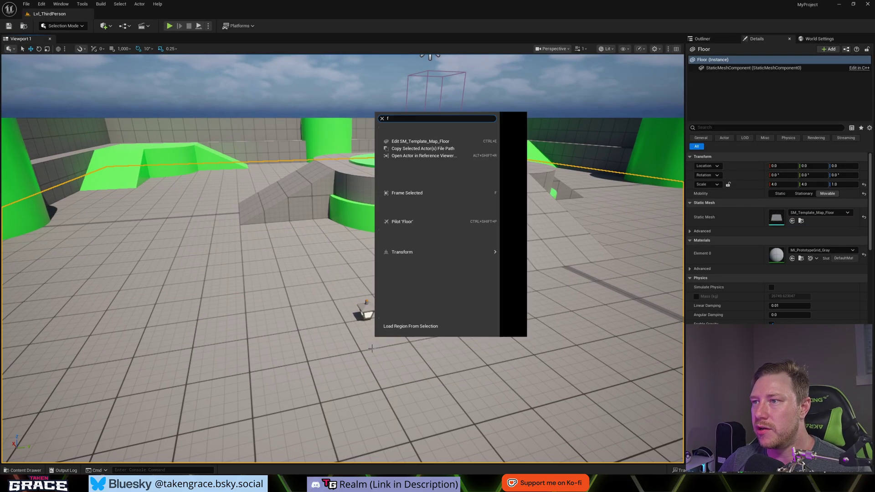
pyautogui.press('Escape')
pyautogui.scroll(1, 367, 303)
pyautogui.press('f')
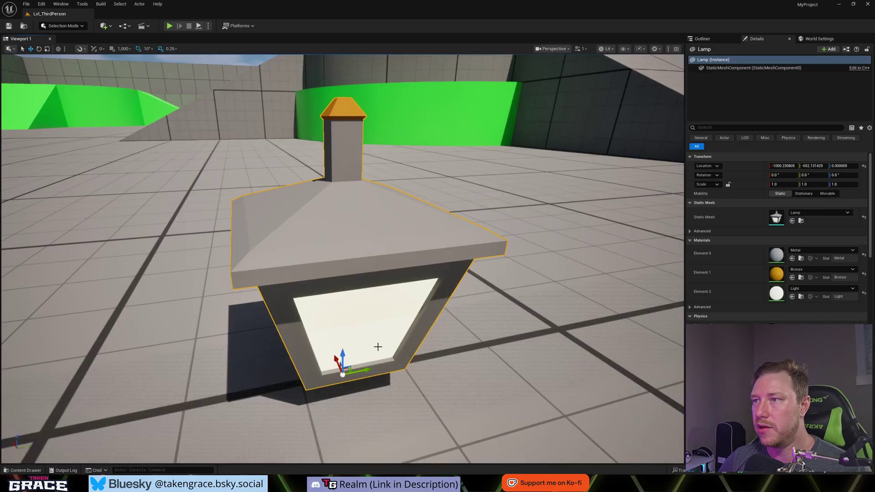
pyautogui.moveTo(418, 371)
pyautogui.mouseDown(button='right')
pyautogui.moveTo(421, 346)
pyautogui.moveTo(407, 388)
pyautogui.moveTo(417, 354)
pyautogui.mouseUp(button='right')
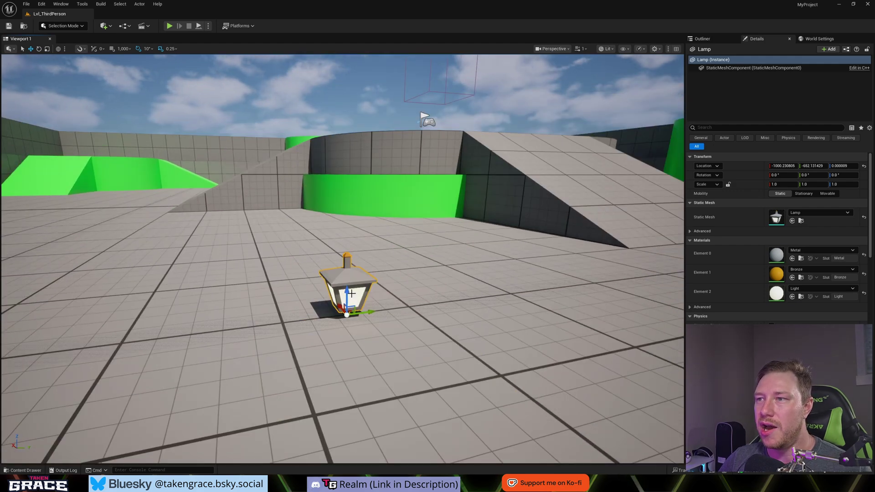
pyautogui.moveTo(352, 294); pyautogui.dragTo(350, 137)
pyautogui.scroll(-2, 381, 238)
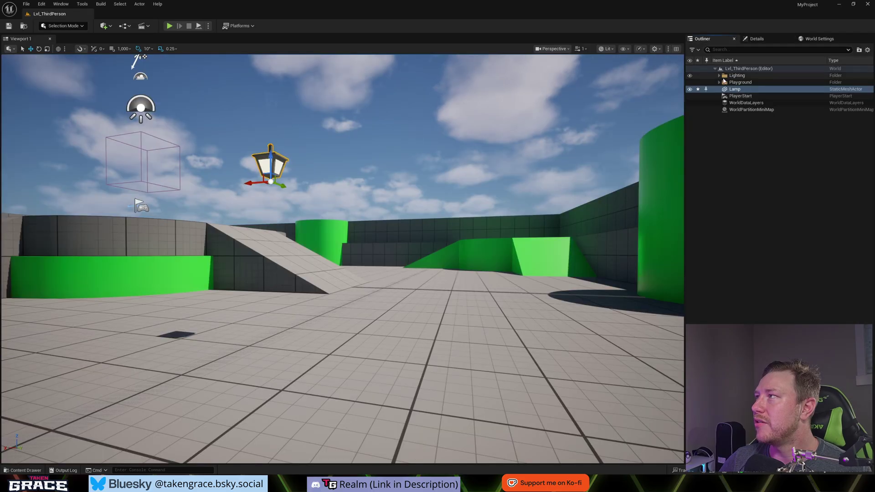
# Rotate the DirectionalLight below the horizon for a night-dark level, then start a play session.
pyautogui.click(719, 75)
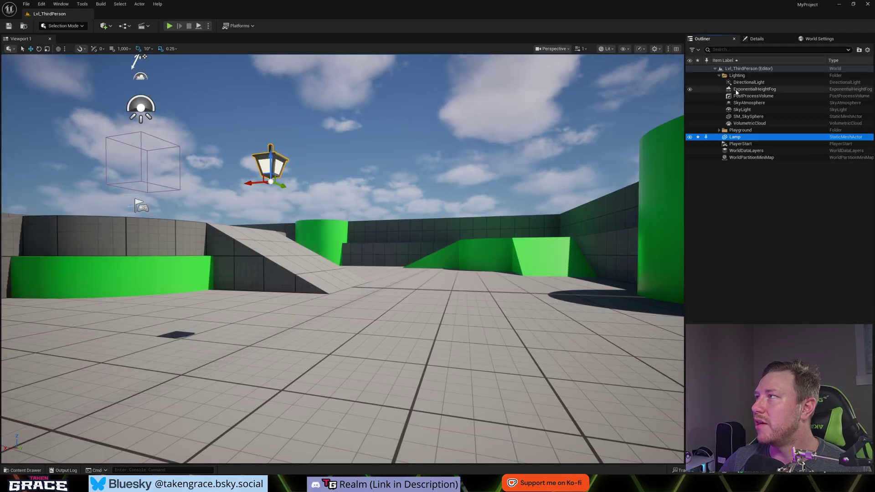
pyautogui.click(749, 82)
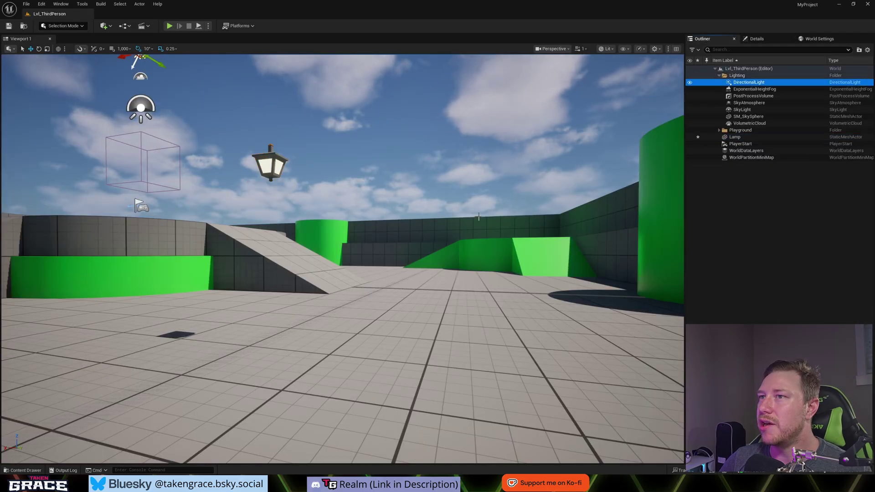
pyautogui.hotkey('ctrl', 'l')
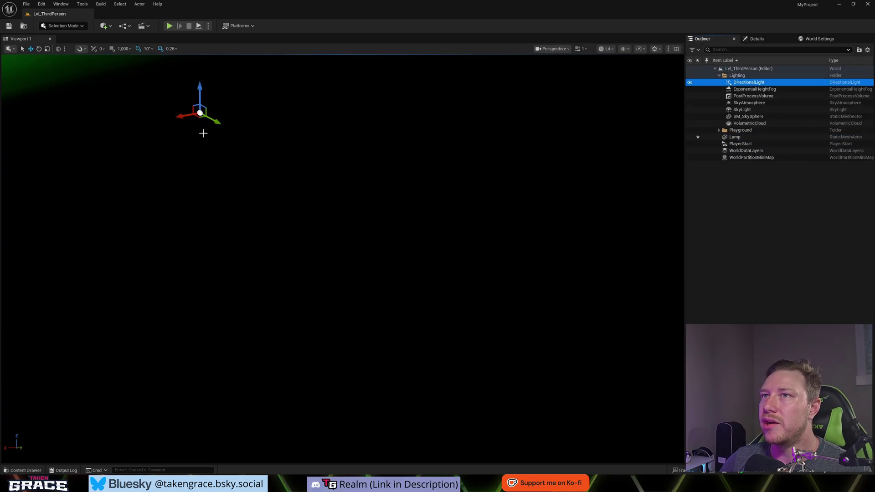
pyautogui.press('e')
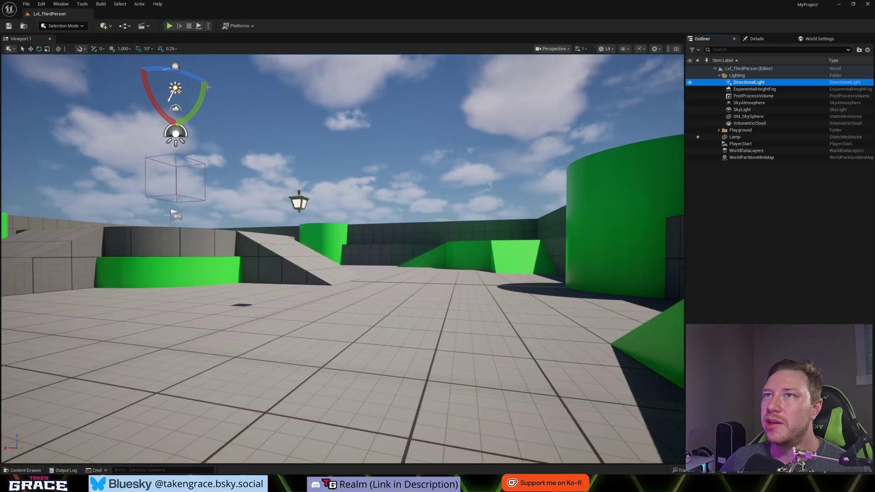
pyautogui.moveTo(208, 86); pyautogui.dragTo(215, 63)
pyautogui.click(176, 26)
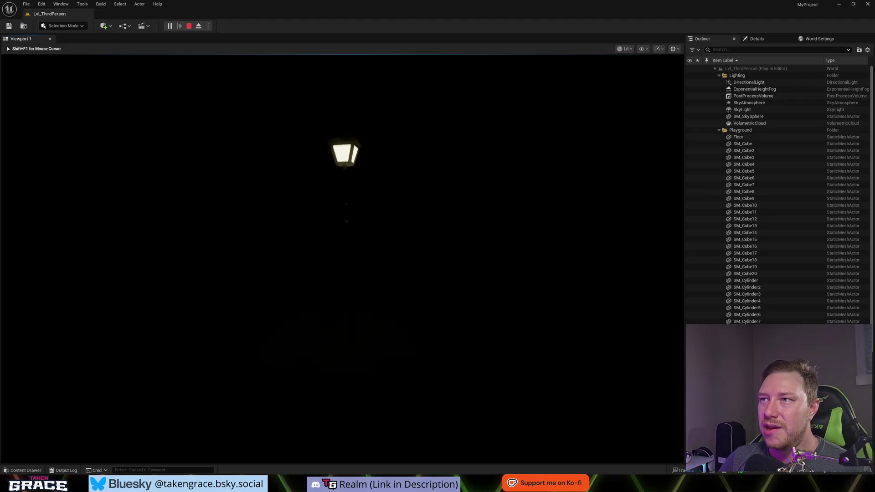
# Stop the play session and open the lamp's Light material for editing from the Content Drawer.
pyautogui.press('Escape')
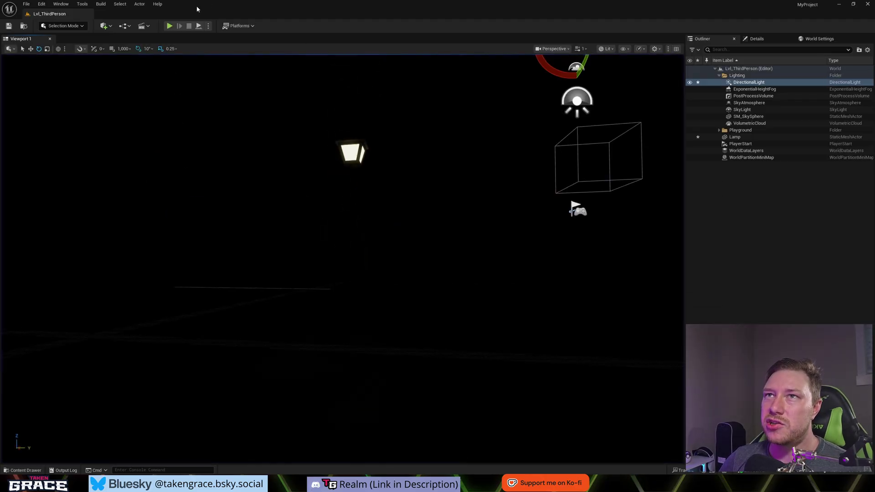
pyautogui.click(351, 152)
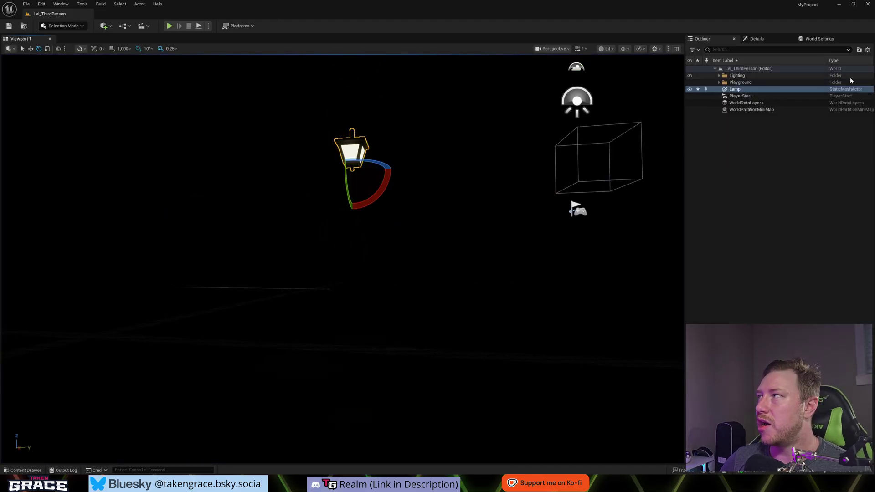
pyautogui.hotkey('ctrl', 'space')
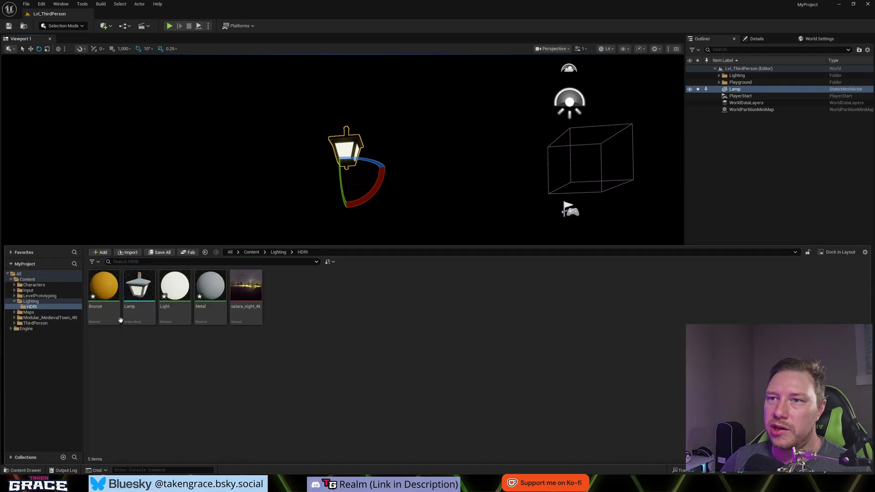
pyautogui.rightClick(183, 320)
pyautogui.click(197, 328)
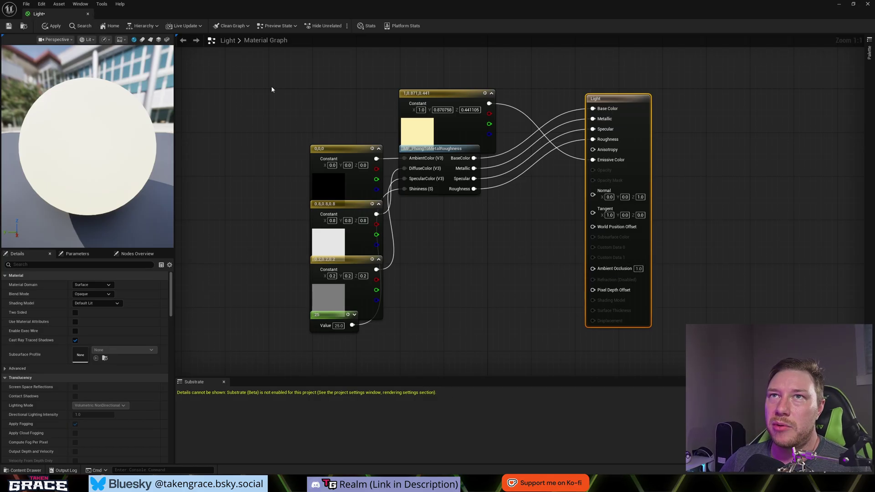
# Close the Light material editor and move over to the Discord unreal-engine-help-forum.
pyautogui.click(89, 14)
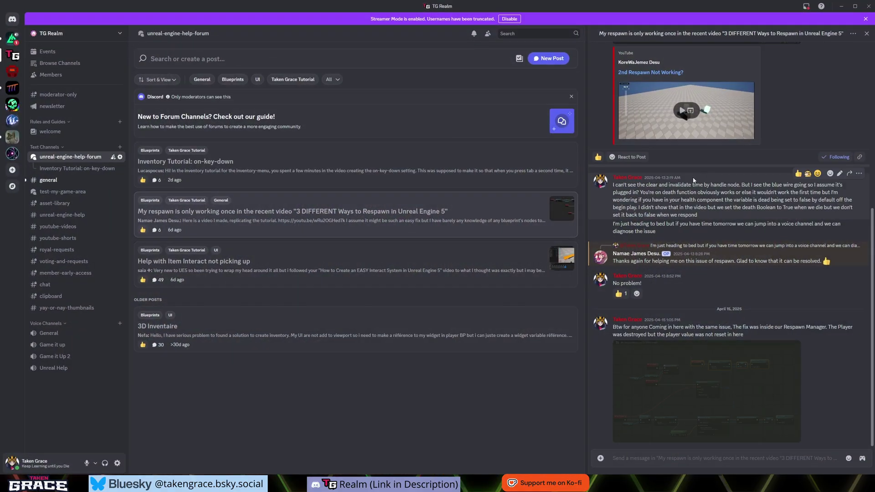
pyautogui.scroll(5, 726, 263)
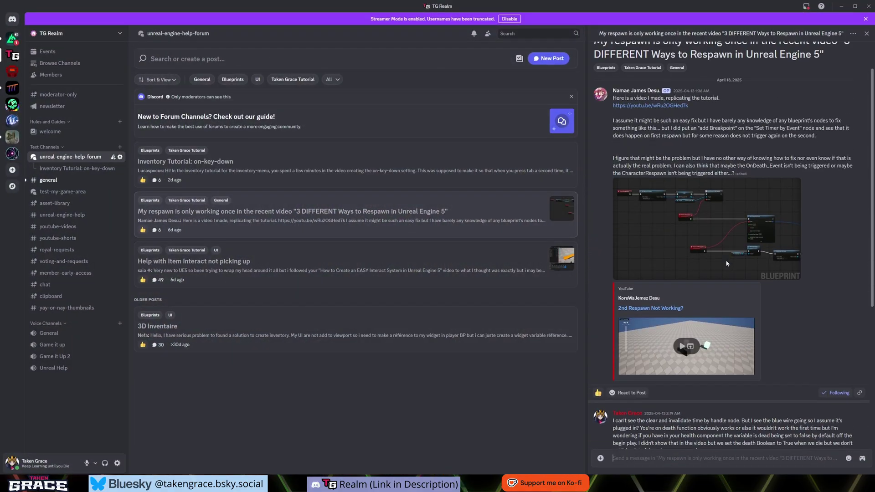
pyautogui.scroll(2, 727, 262)
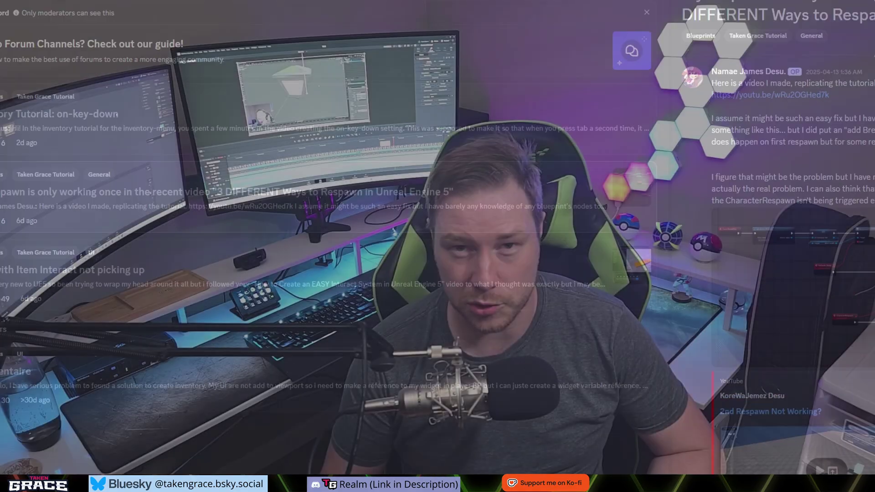